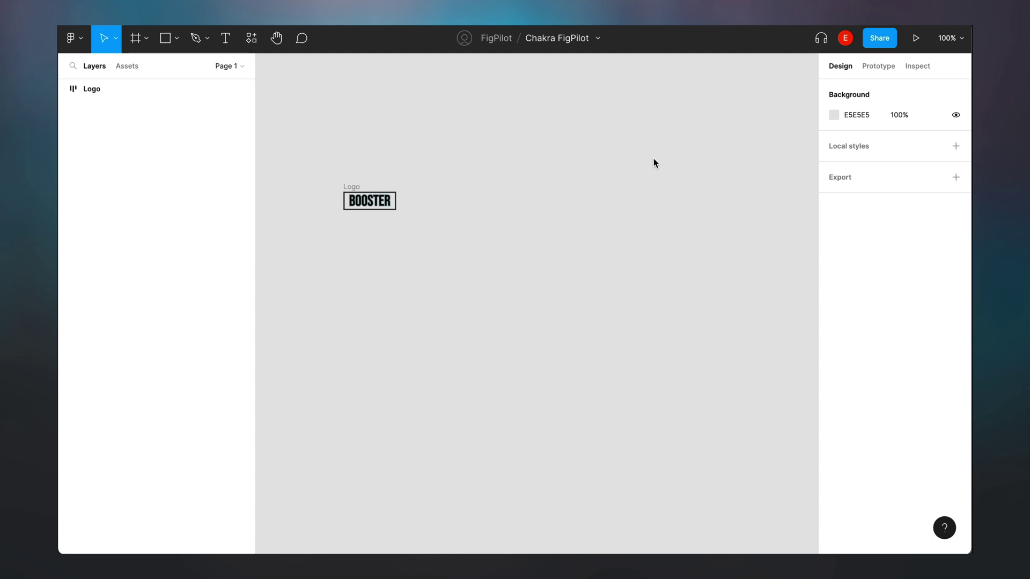
Turn on the Chakra UI - Figma Kit library from the Assets panel's team libraries
scroll(283, 103, "right", 2)
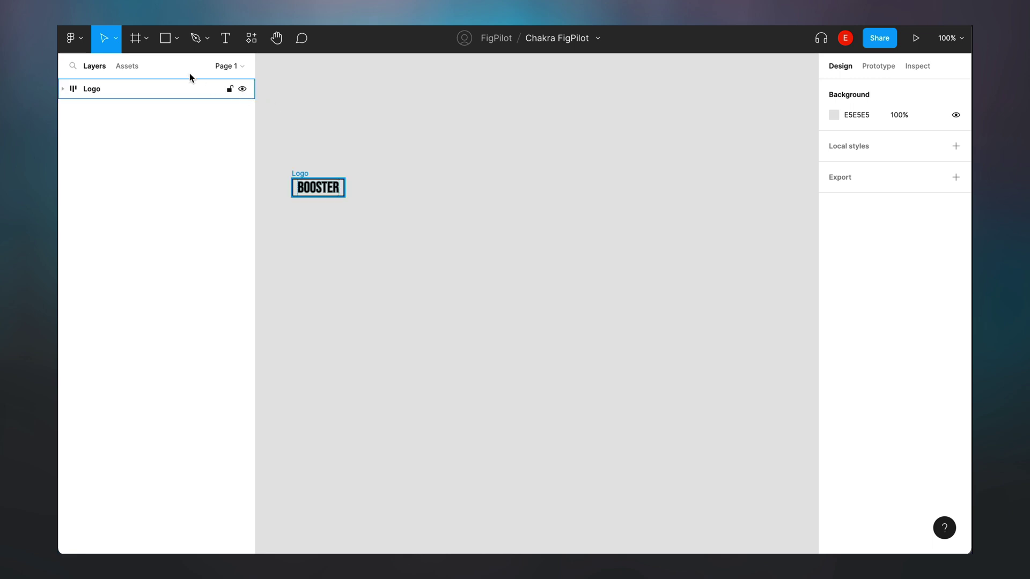
left_click(135, 67)
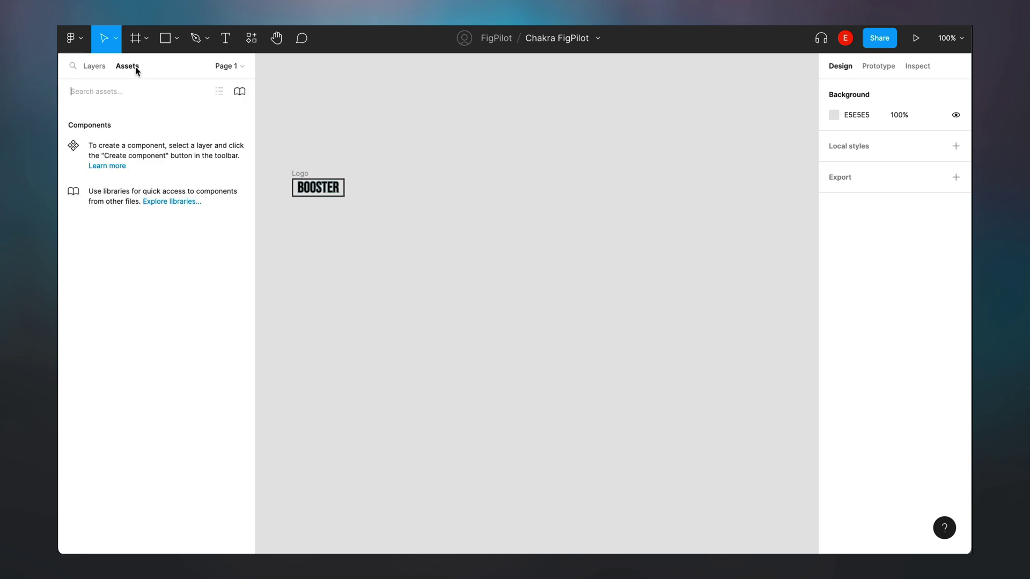
left_click(239, 92)
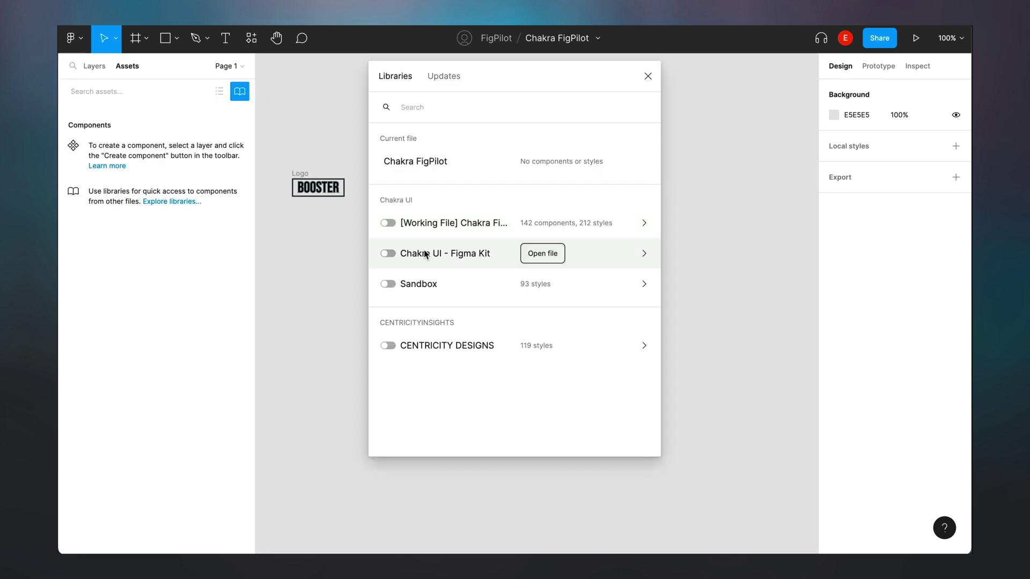
left_click(391, 252)
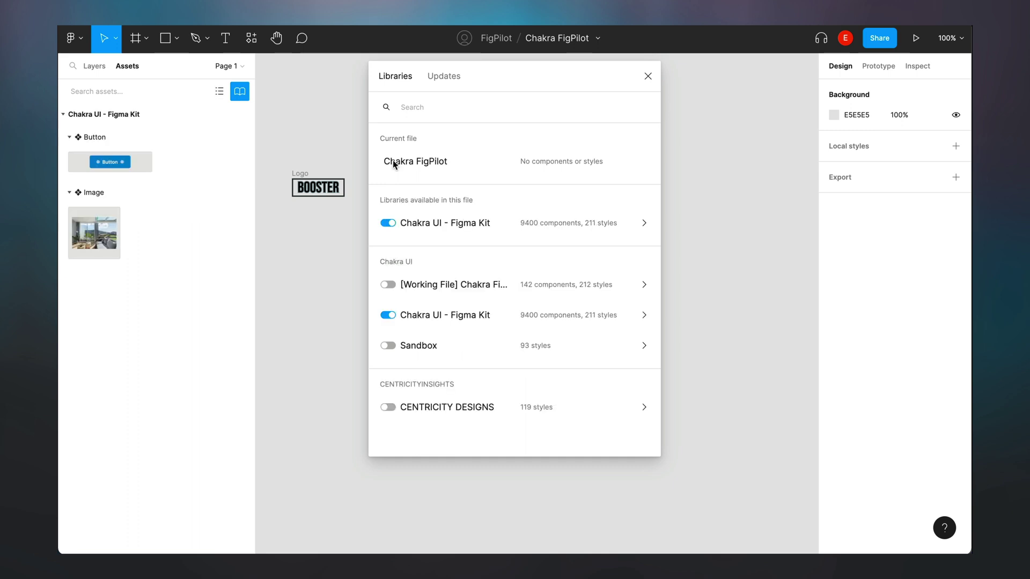
left_click(648, 78)
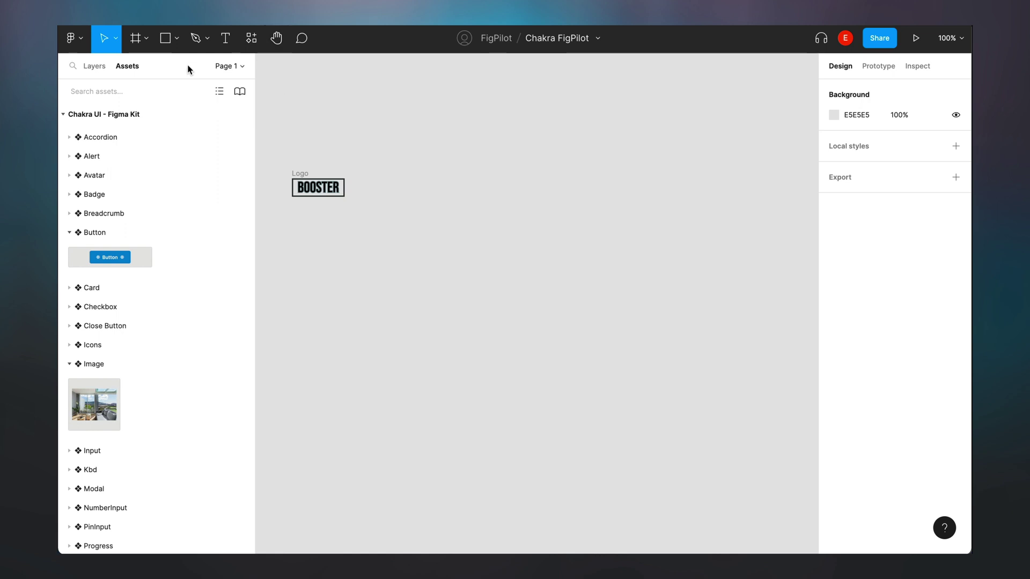
Create a MacBook Pro 14" desktop frame
left_click(89, 71)
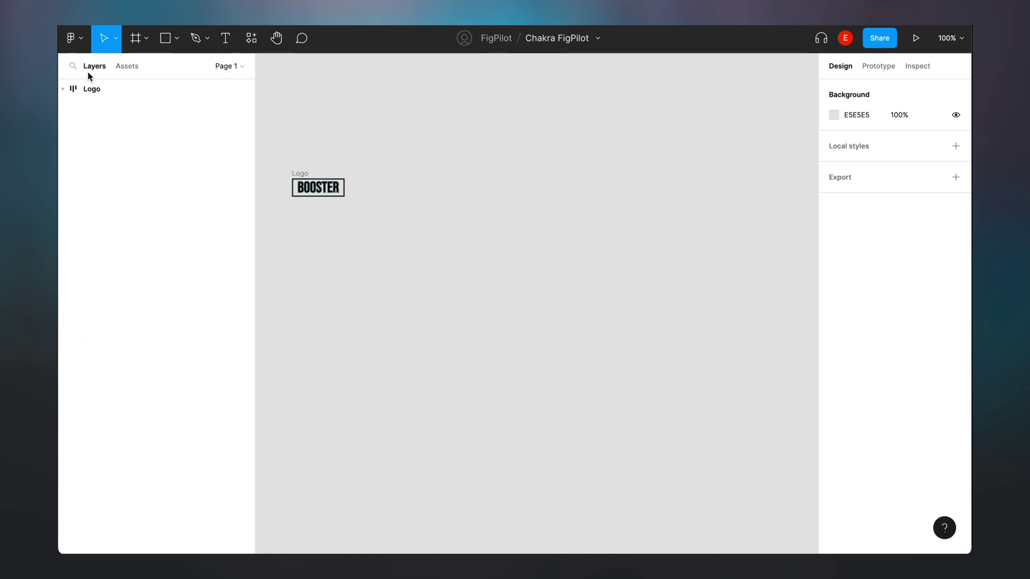
left_click(135, 39)
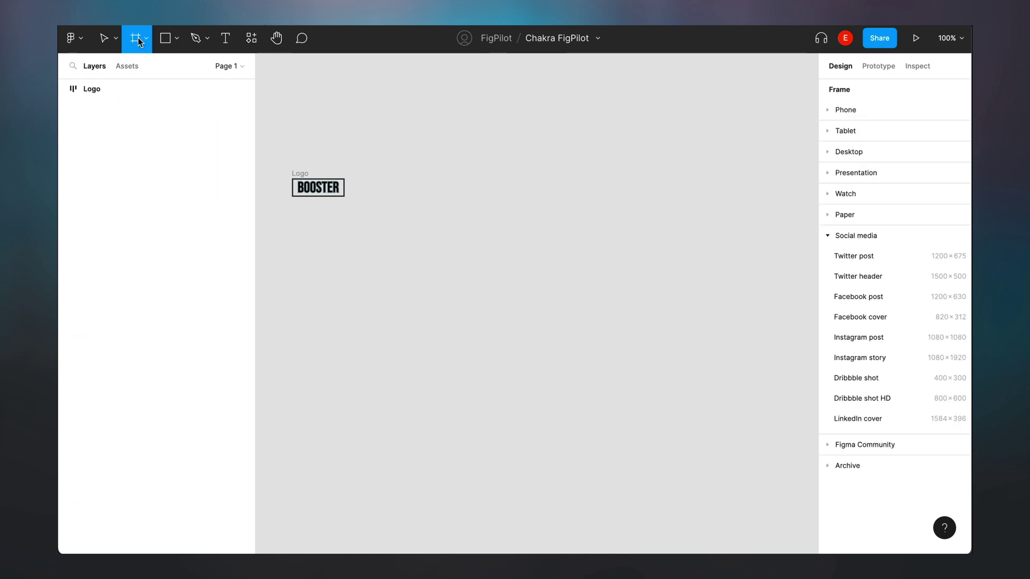
left_click(829, 151)
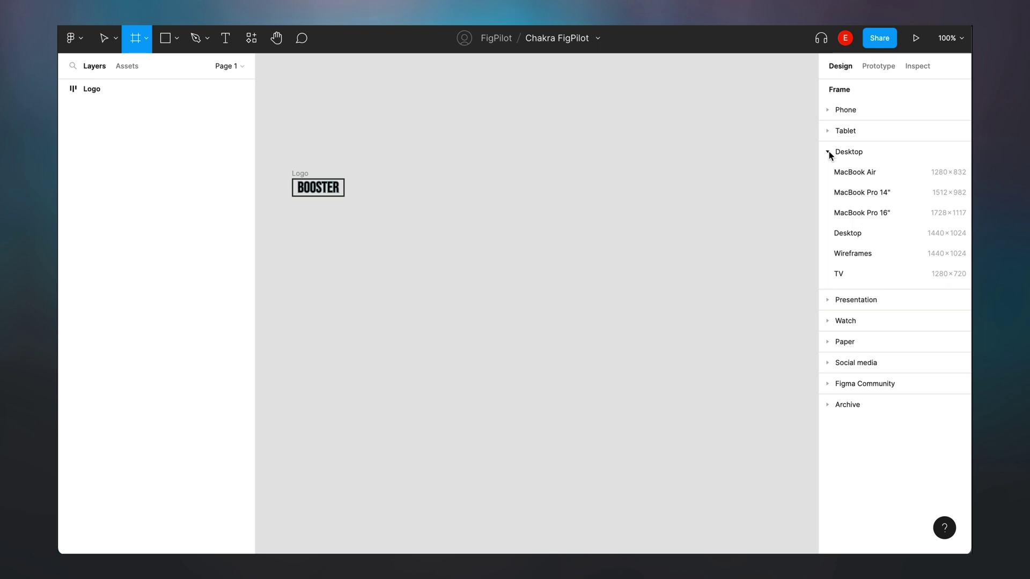
left_click(840, 194)
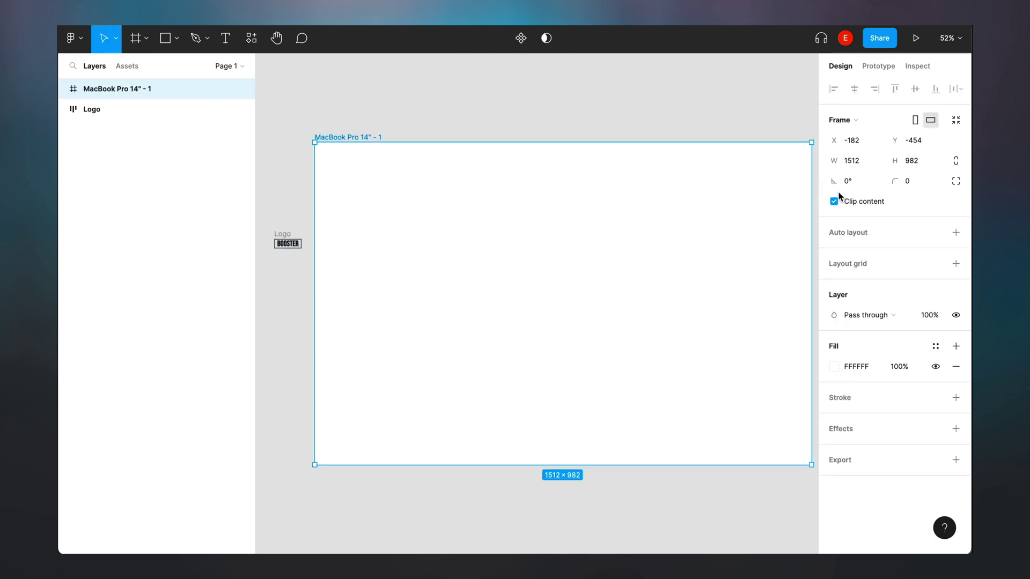
left_click(525, 111)
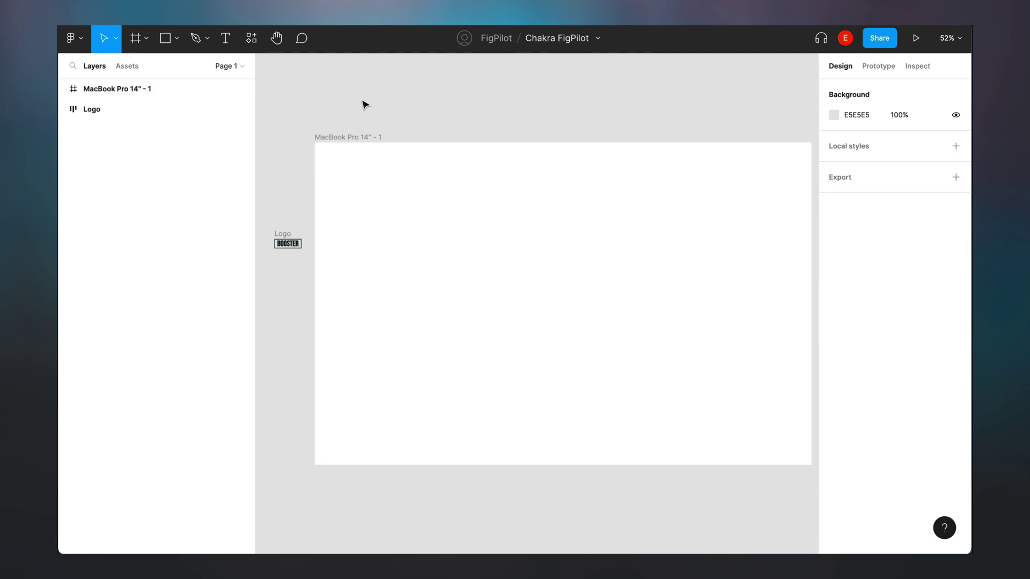
Draw a header bar across the frame's top, 1512 wide and 80 high
left_click(165, 40)
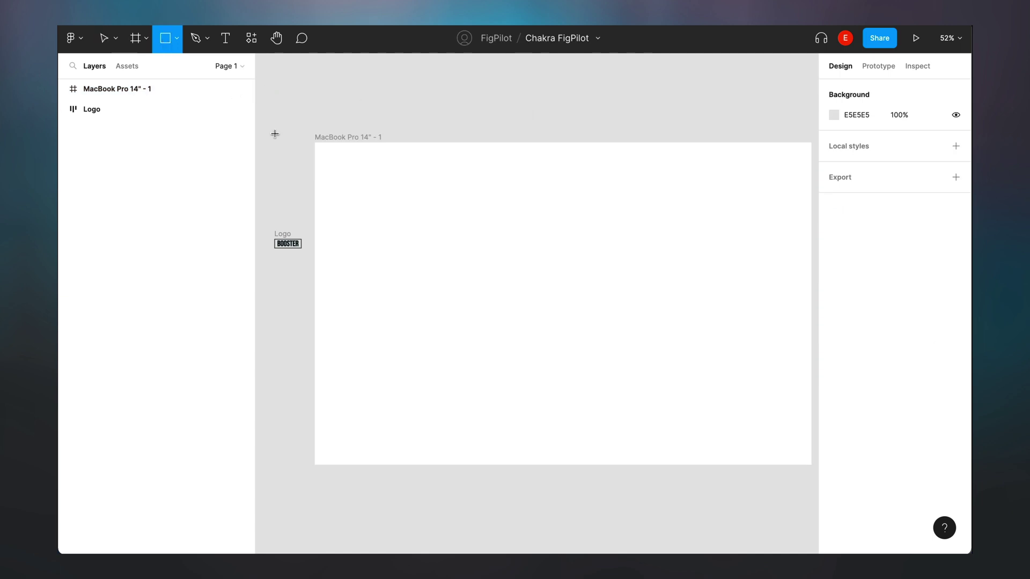
mouse_move(314, 143)
left_mouse_down()
mouse_move(359, 168)
mouse_move(540, 204)
mouse_move(809, 182)
mouse_move(803, 155)
left_mouse_up()
left_click(911, 142)
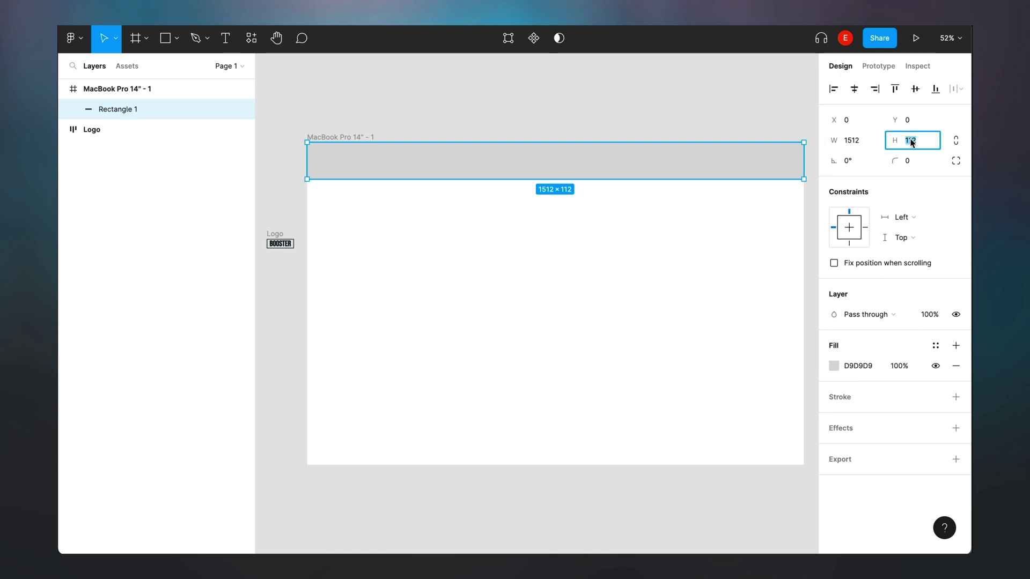
type("80")
key("Return")
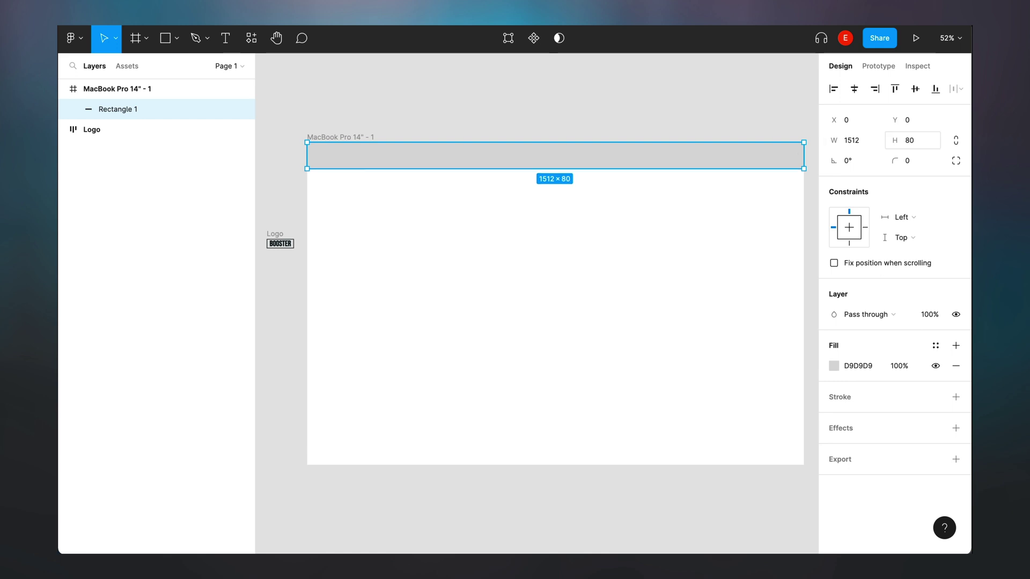
left_click(530, 110)
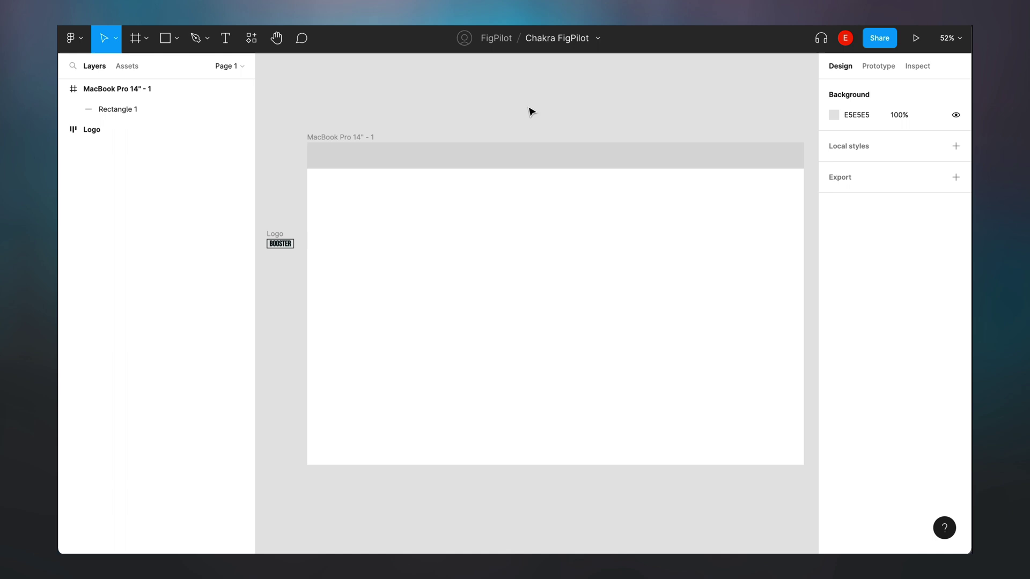
Fill the Rectangle 1 header bar with the gray/100 colour style
left_click(504, 157)
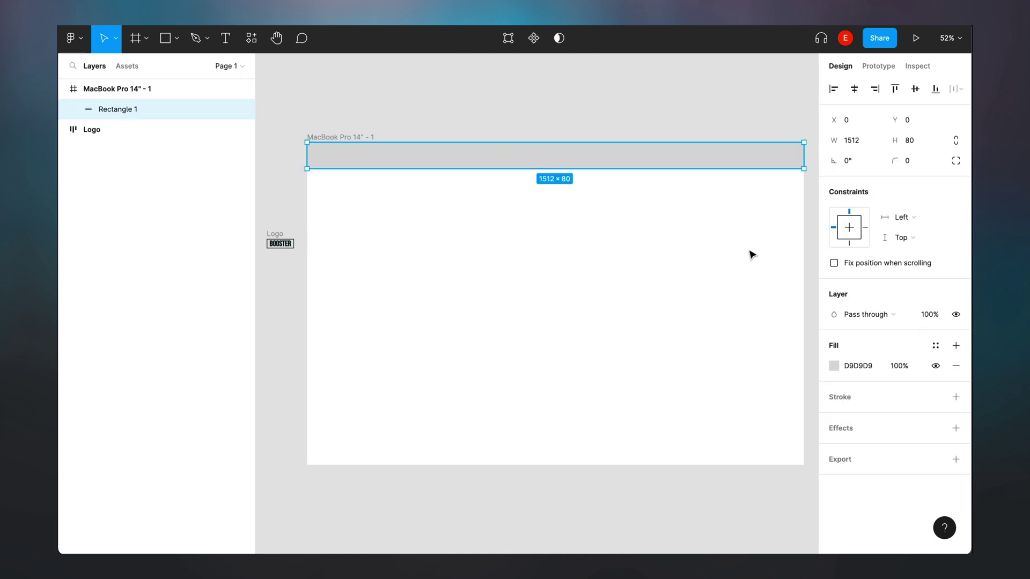
left_click(937, 345)
scroll(877, 430, "down", 3)
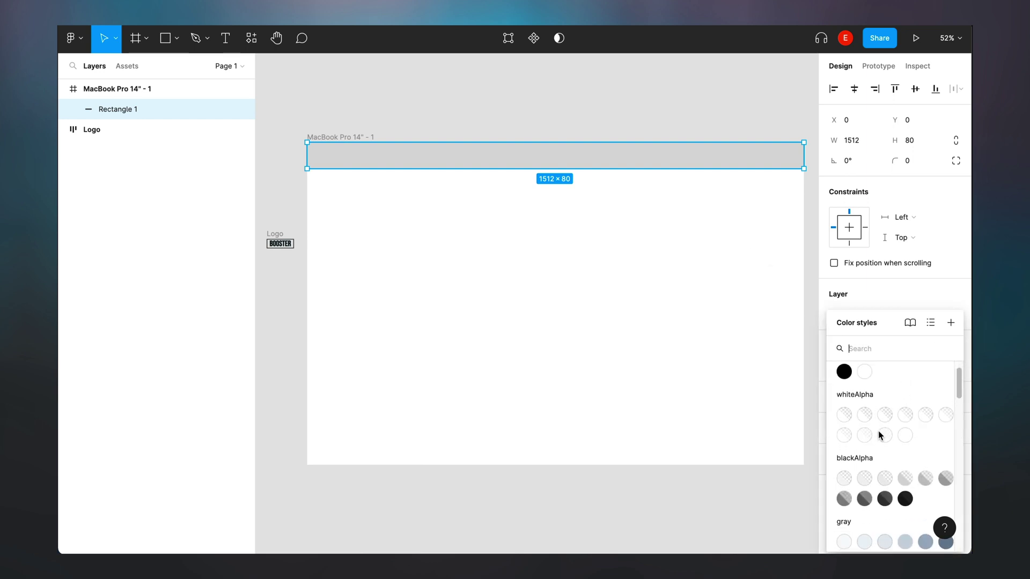
scroll(877, 431, "down", 20)
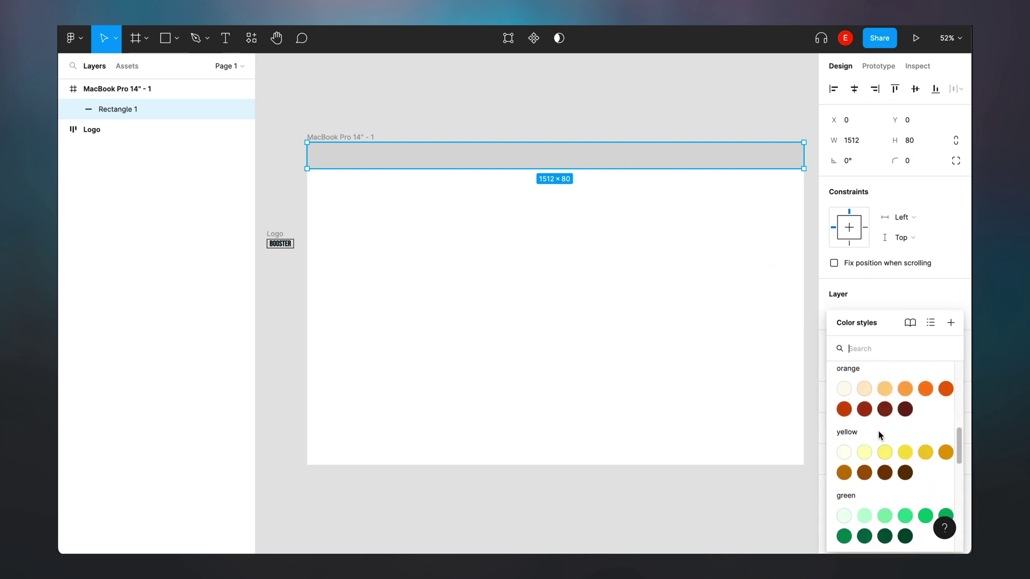
scroll(880, 436, "up", 20)
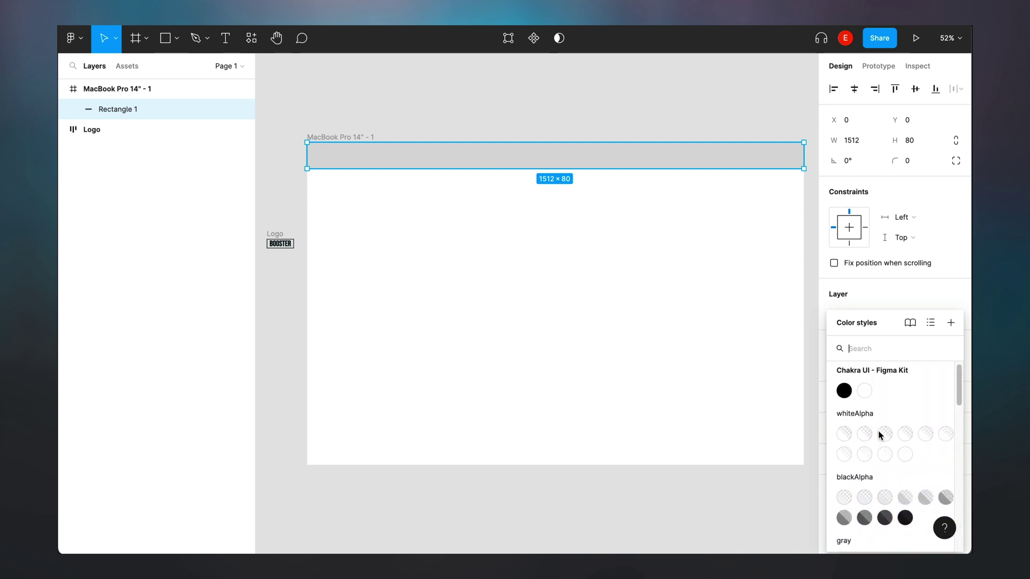
scroll(880, 435, "down", 5)
scroll(879, 436, "up", 2)
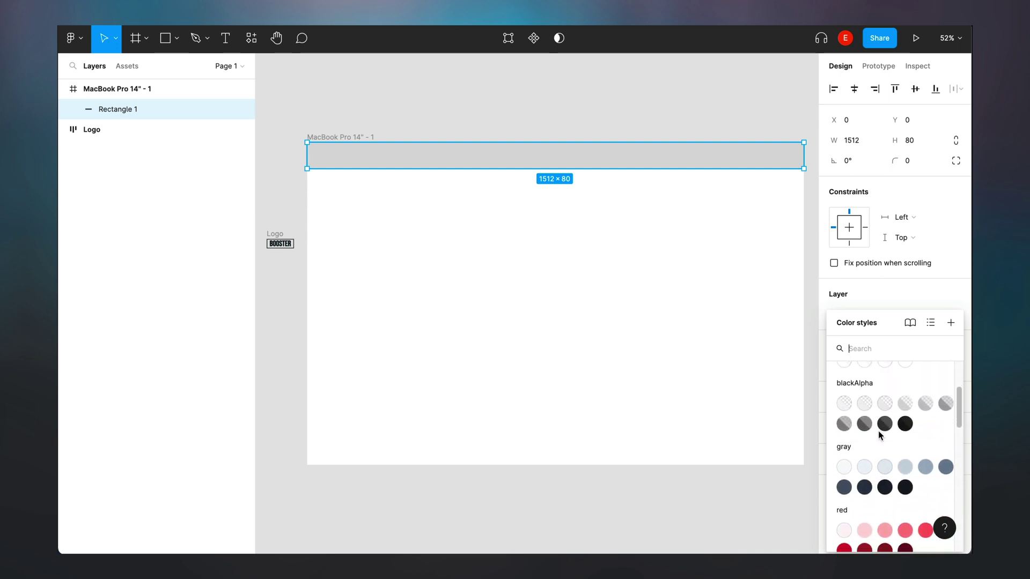
left_click(862, 471)
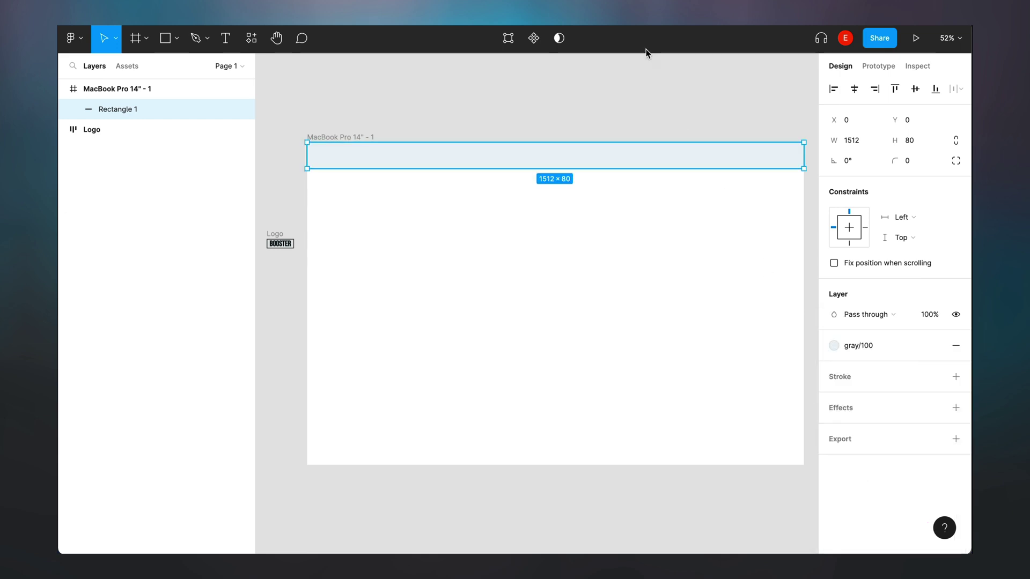
left_click(648, 107)
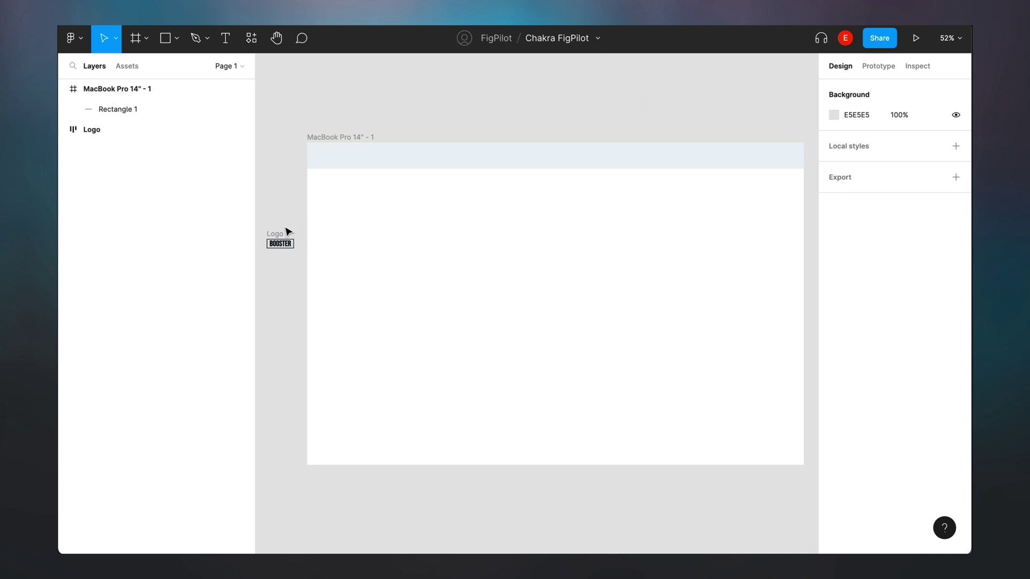
Move the BOOSTER logo to the header's left and add a 'Pricing' text label
left_click_drag(275, 240, 341, 159)
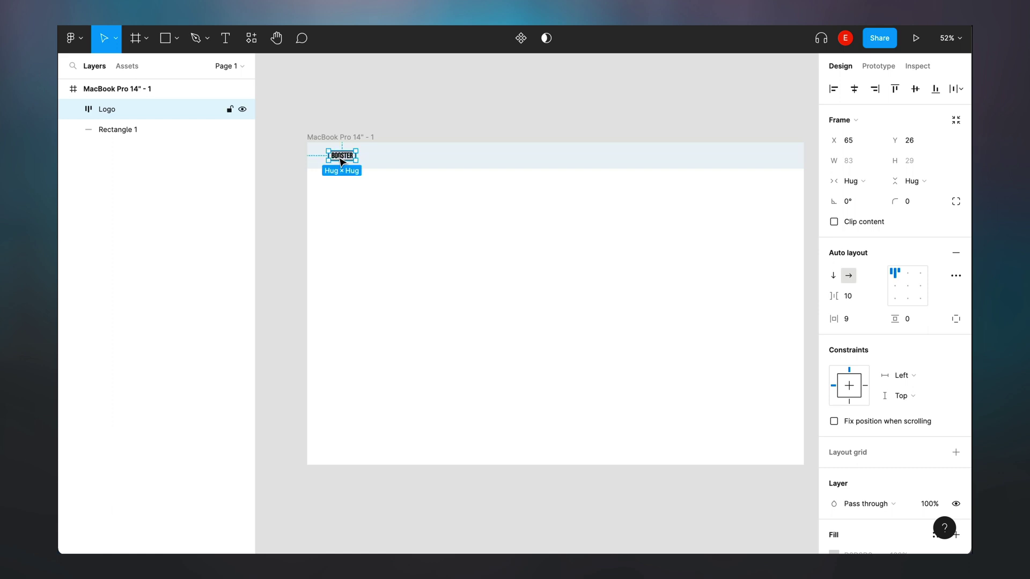
left_click(369, 111)
left_click(230, 42)
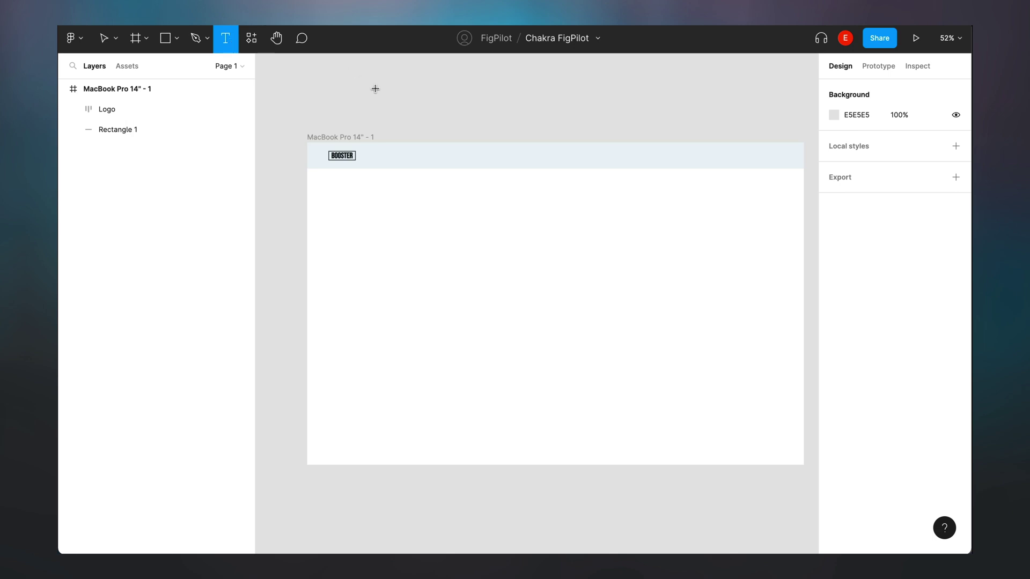
left_click(387, 115)
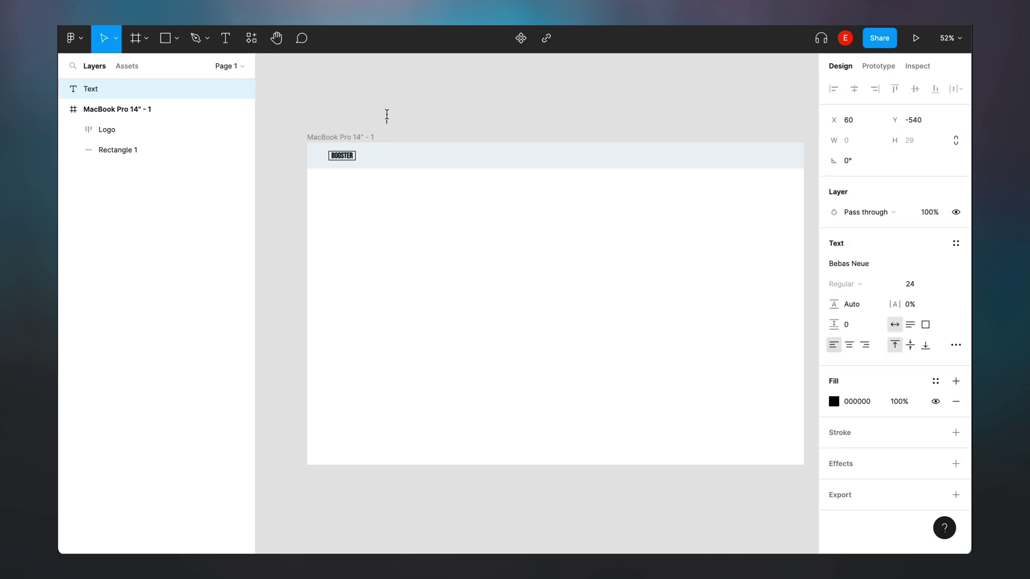
type("Pricing")
Set the Pricing label's font to Inter at size 16
left_click(850, 263)
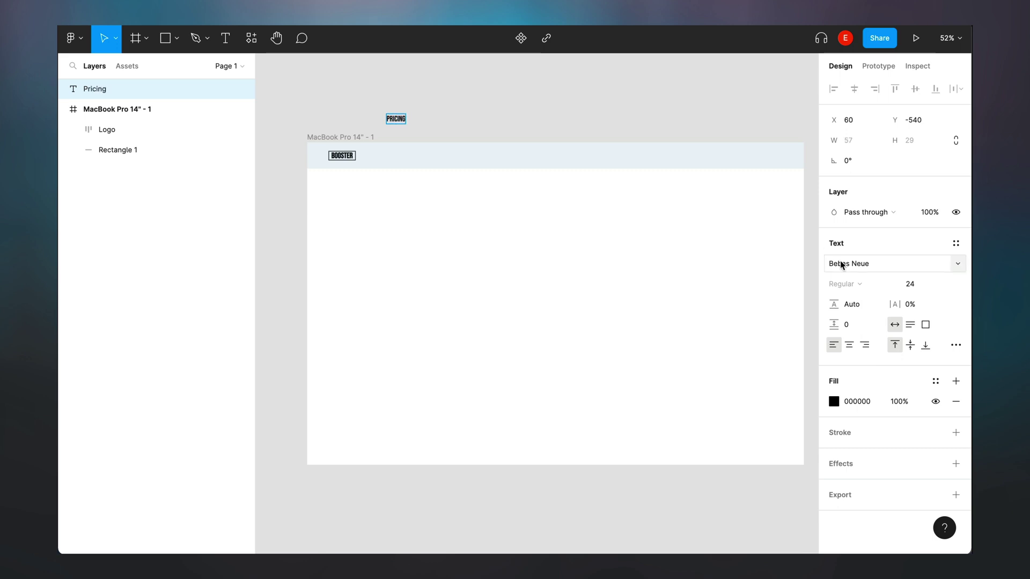
type("Inter")
key("Return")
left_click(834, 265)
type("Inter")
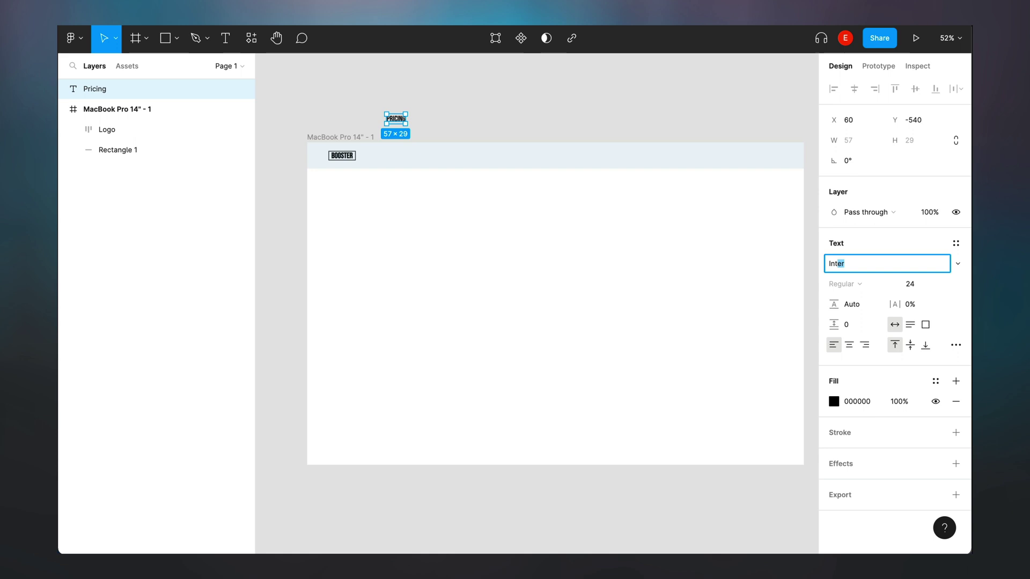
key("Return")
left_click(908, 283)
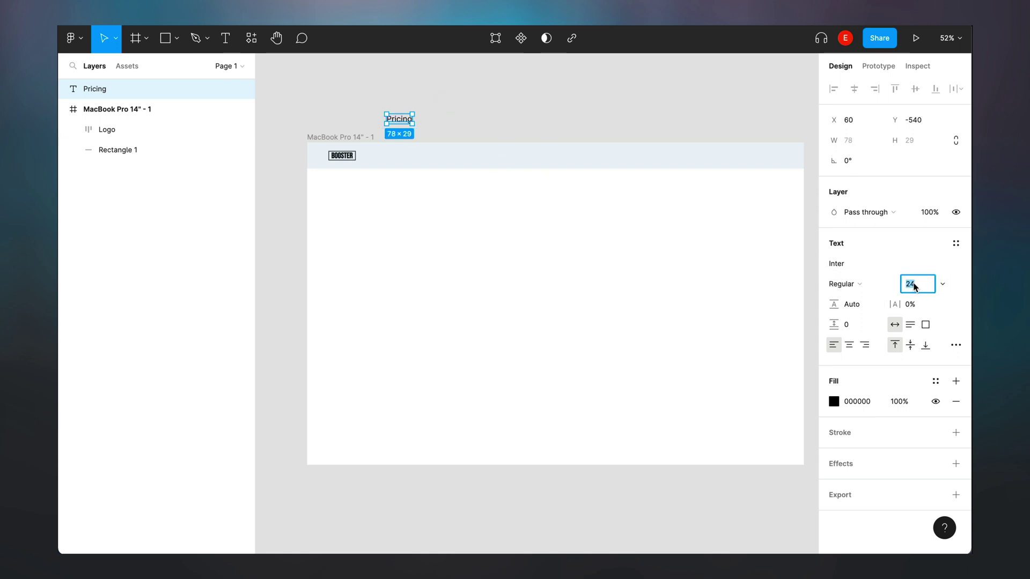
type("16")
key("Return")
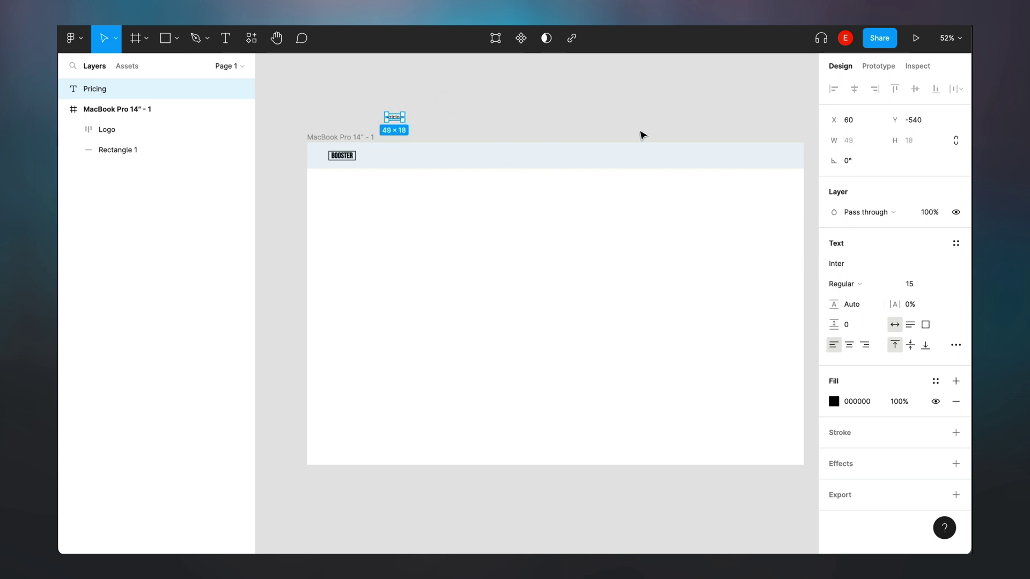
Move Pricing into the header and add 'Product' and 'Resources' label copies beside it
left_click(407, 108)
left_click_drag(394, 117, 454, 160)
double_click(453, 155)
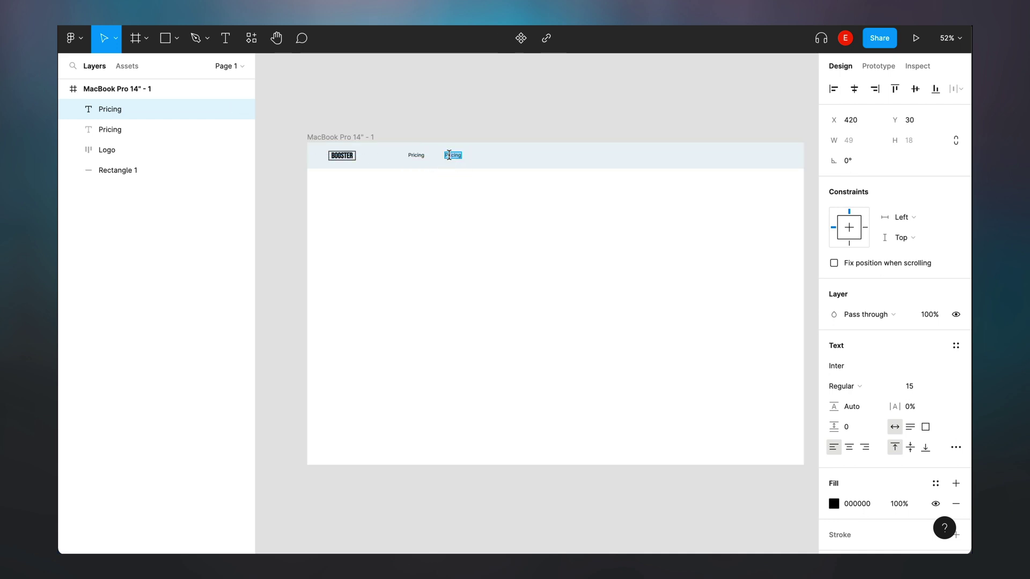
type("Product")
key("Escape")
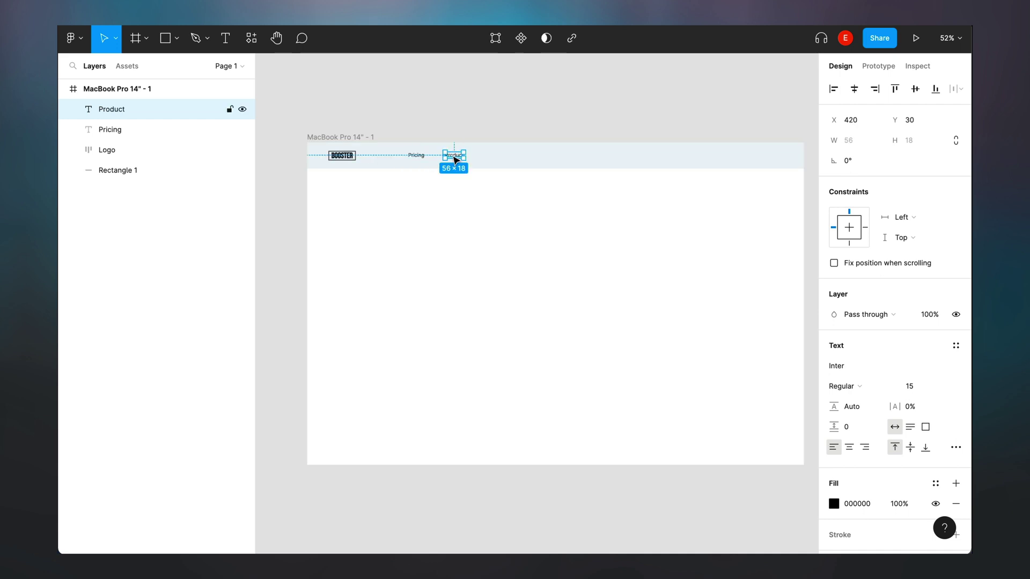
left_click_drag(454, 156, 524, 156)
double_click(487, 156)
type("Resources")
Add 'About' and 'Support' labels to the right of the nav links
double_click(523, 155)
type("About")
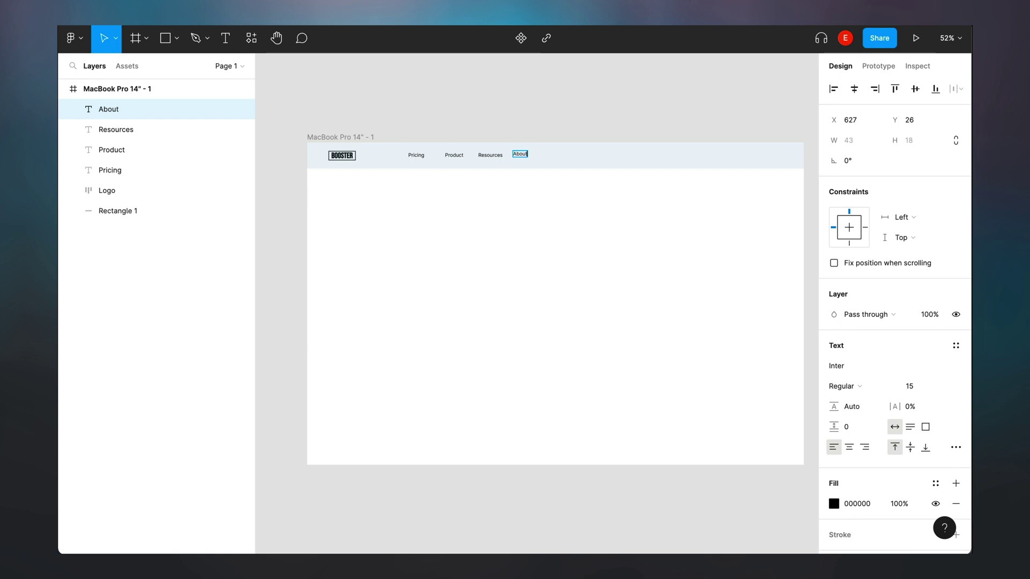
key("Escape")
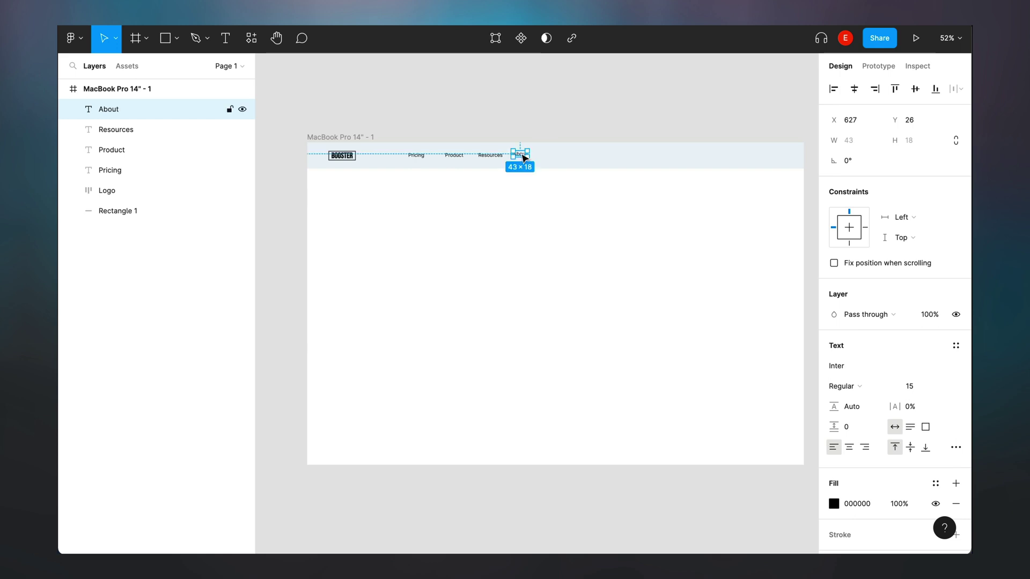
left_click_drag(524, 156, 551, 156)
double_click(552, 154)
type("Support")
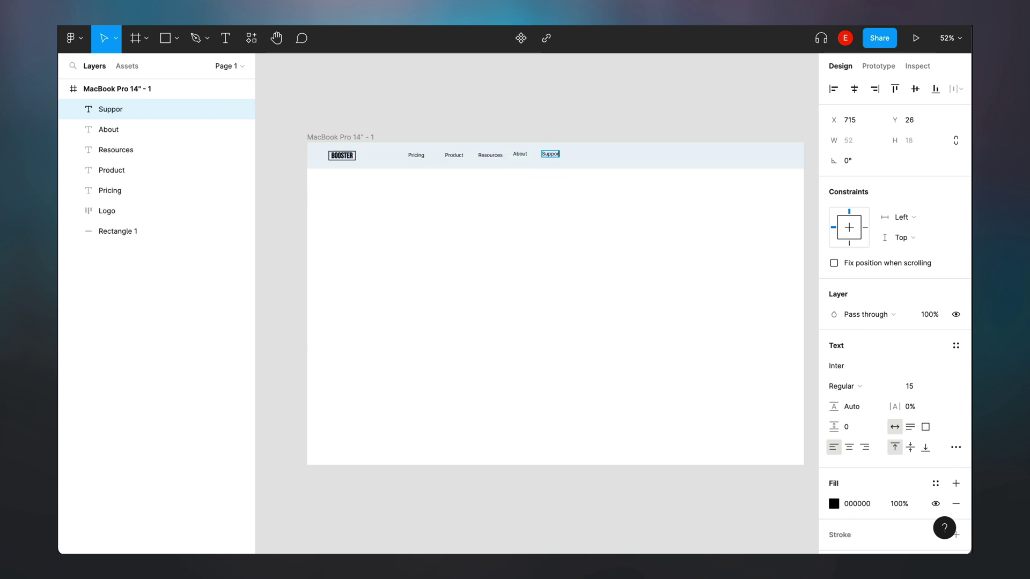
key("Escape")
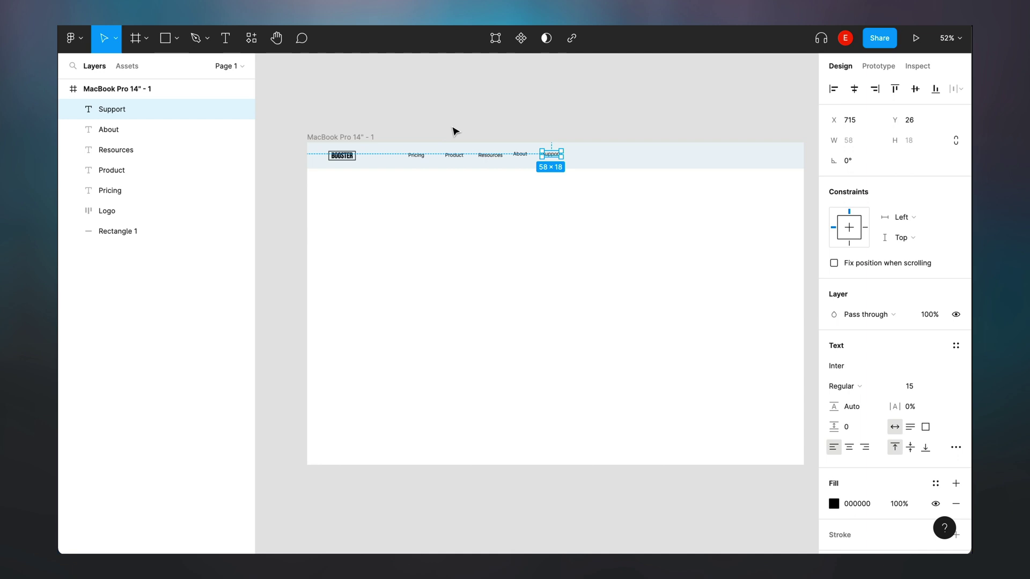
Space the five nav links evenly and align them on their vertical centres
left_click(419, 159, "shift")
left_click(451, 161, "shift")
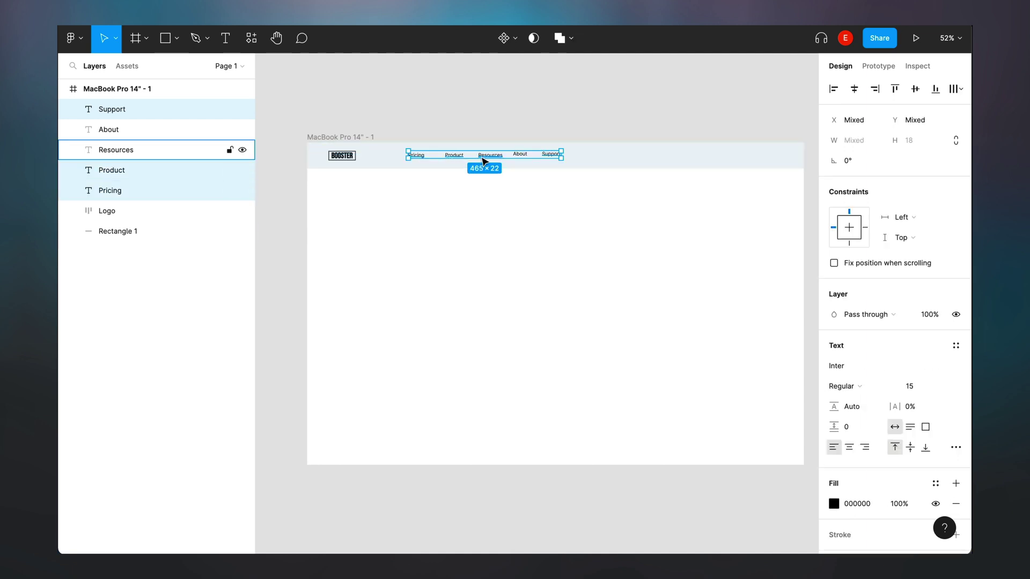
left_click(488, 159, "shift")
left_click(519, 157, "shift")
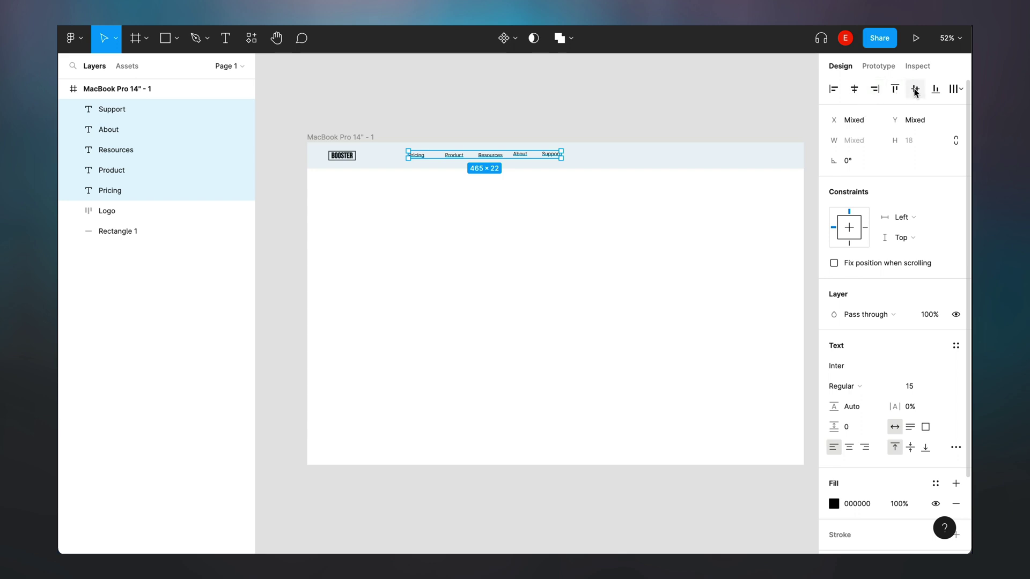
left_click(954, 91)
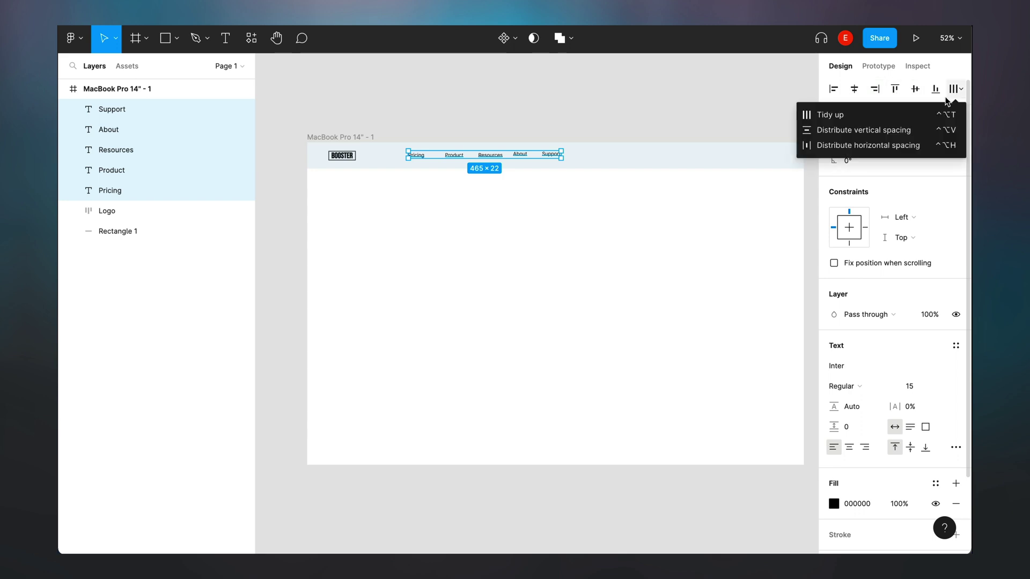
left_click(913, 143)
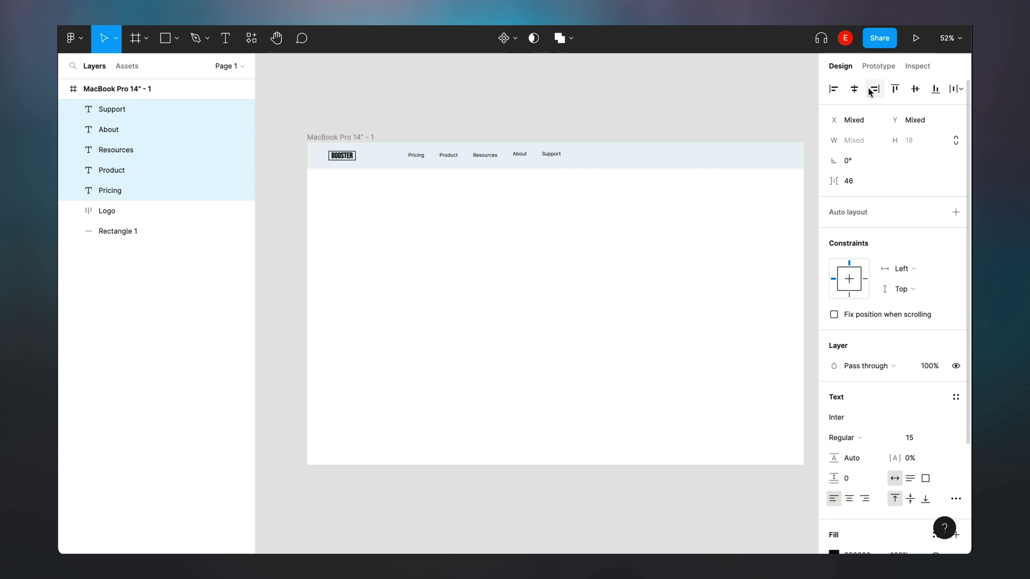
left_click(914, 89)
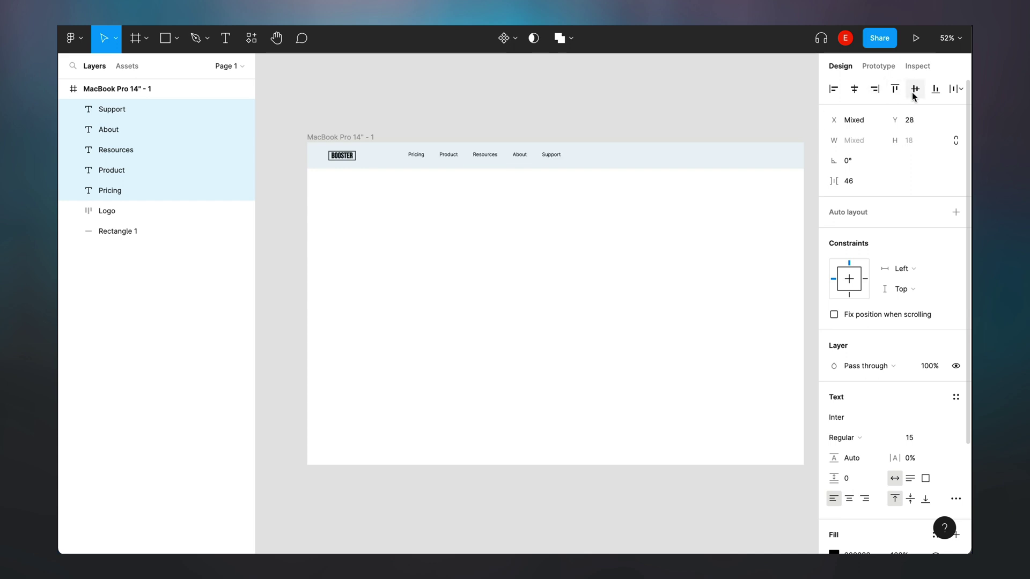
left_click(659, 113)
key("alt+2")
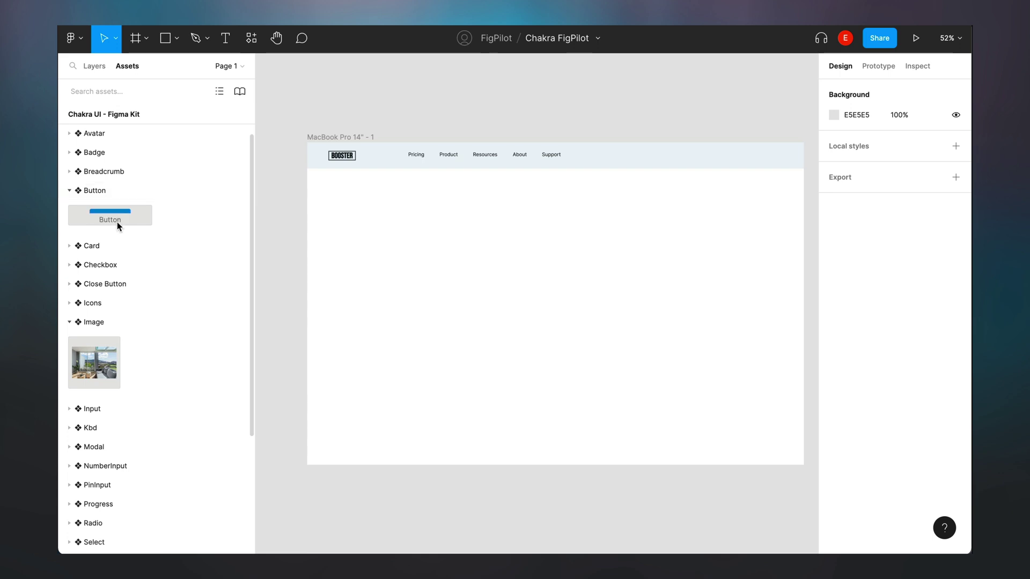
Place a Chakra Button at the nav bar's right: size sm, no icons, 'Sign in', outline variant
left_click_drag(114, 218, 679, 162)
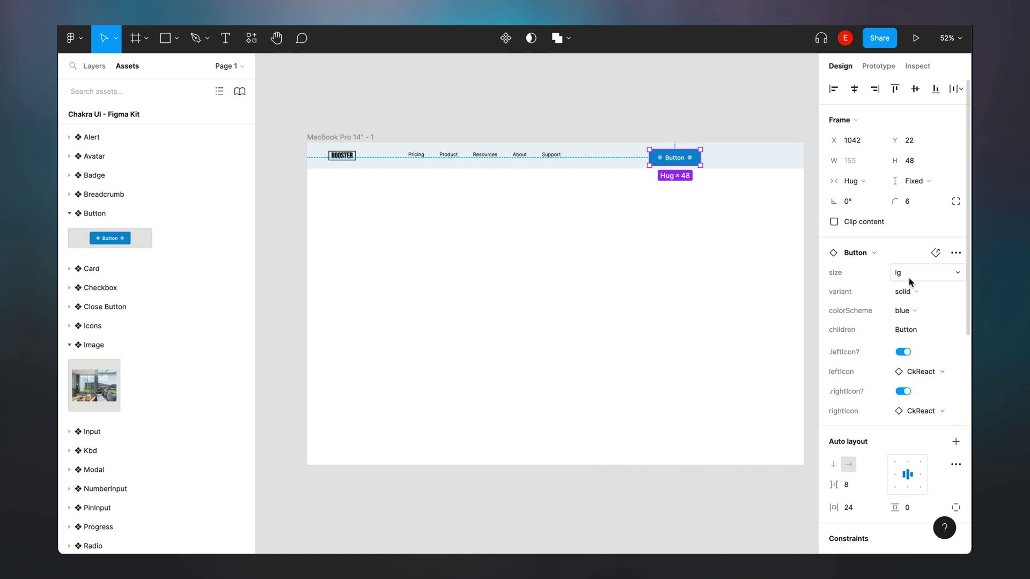
left_click(908, 278)
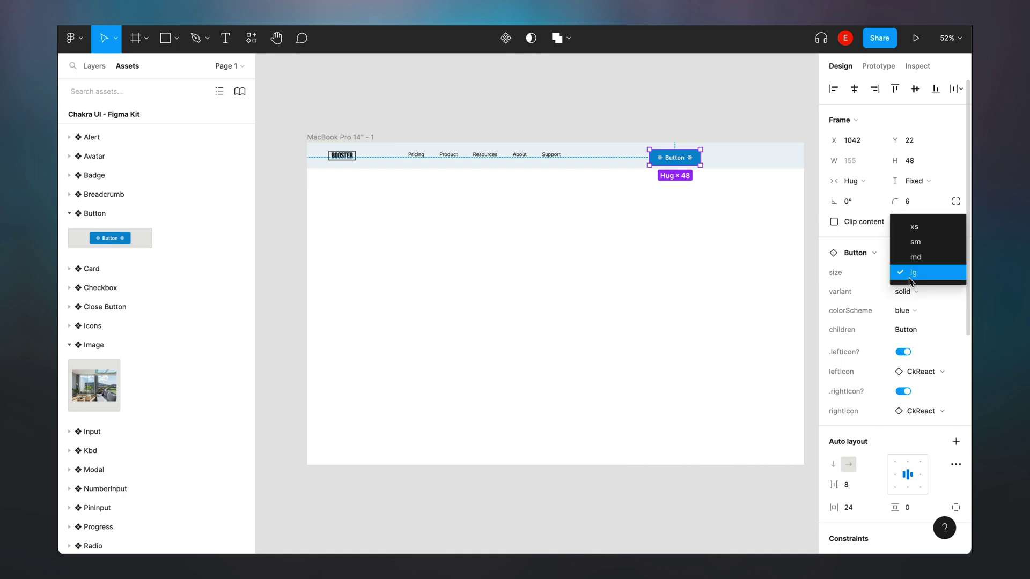
left_click(909, 242)
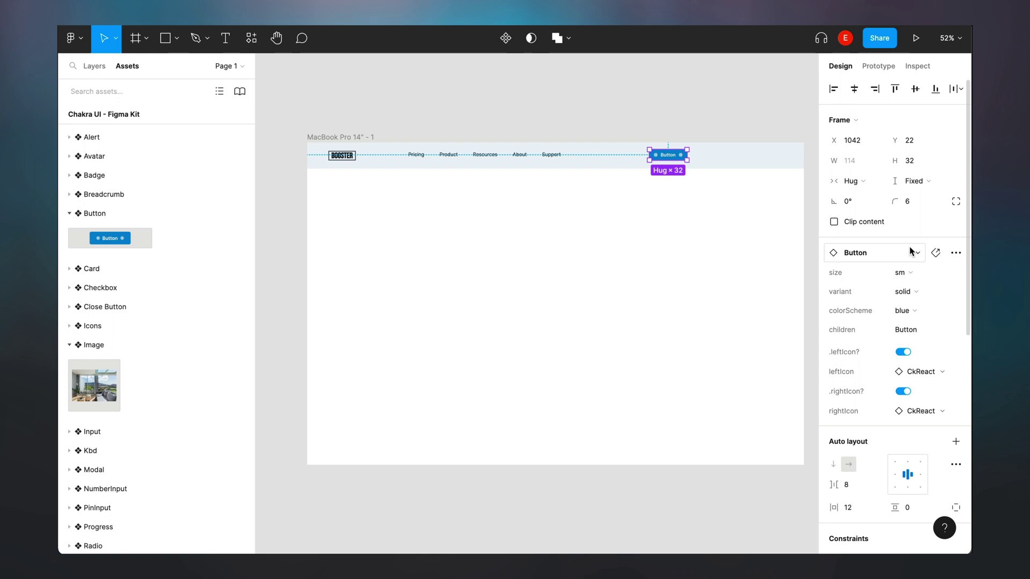
left_click(902, 352)
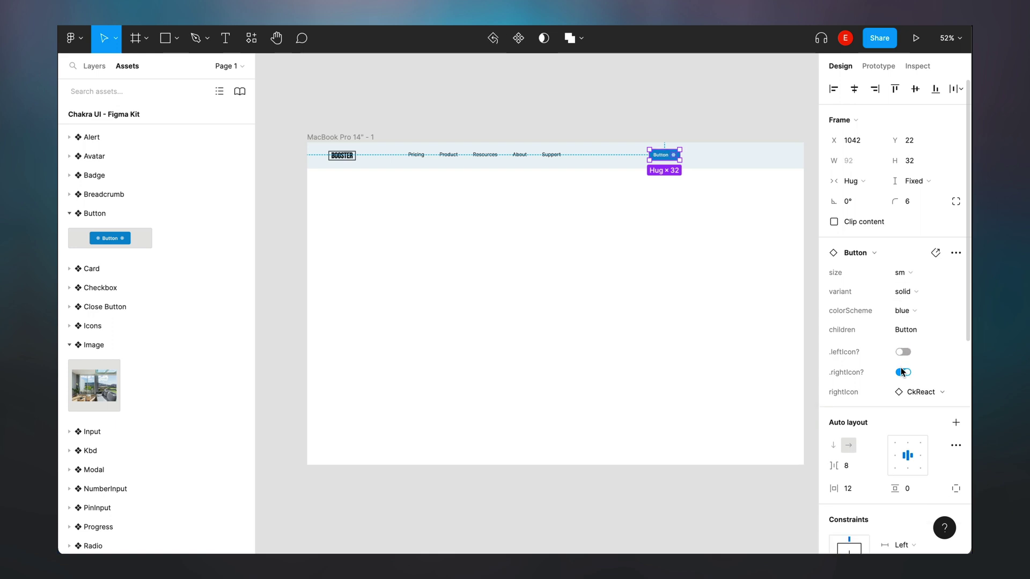
left_click(902, 372)
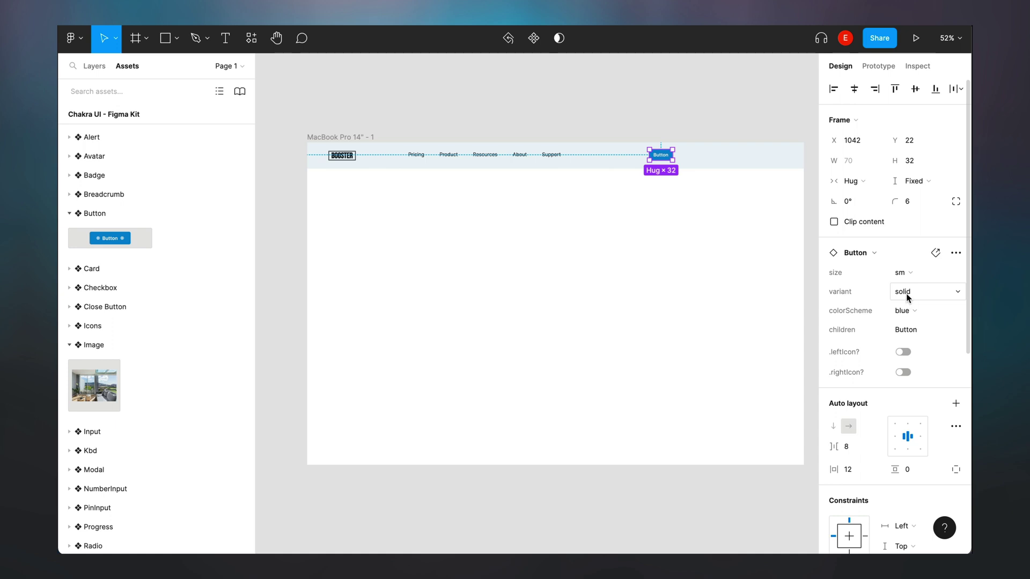
left_click(905, 330)
type("S")
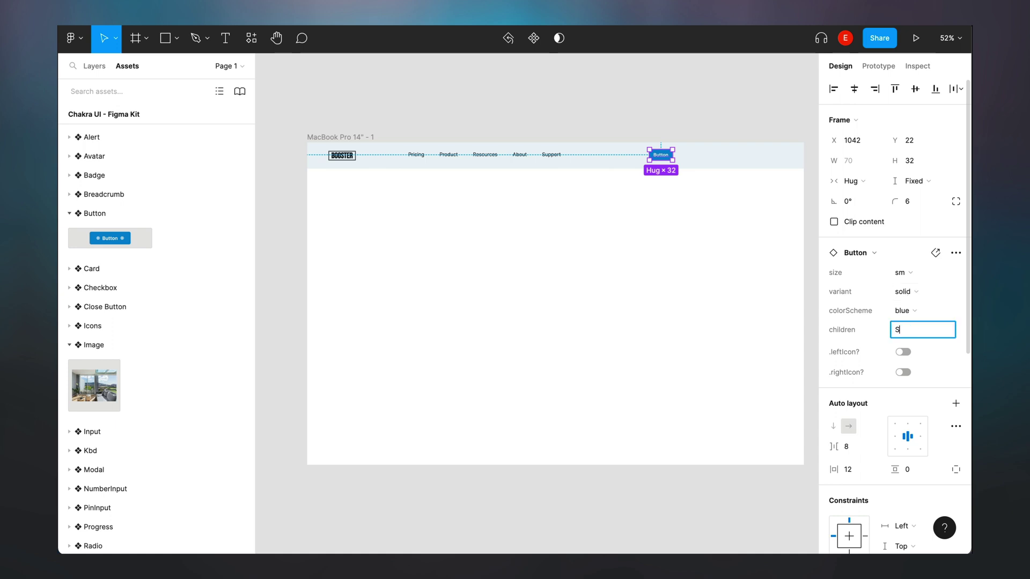
type("ign in")
left_click(918, 293)
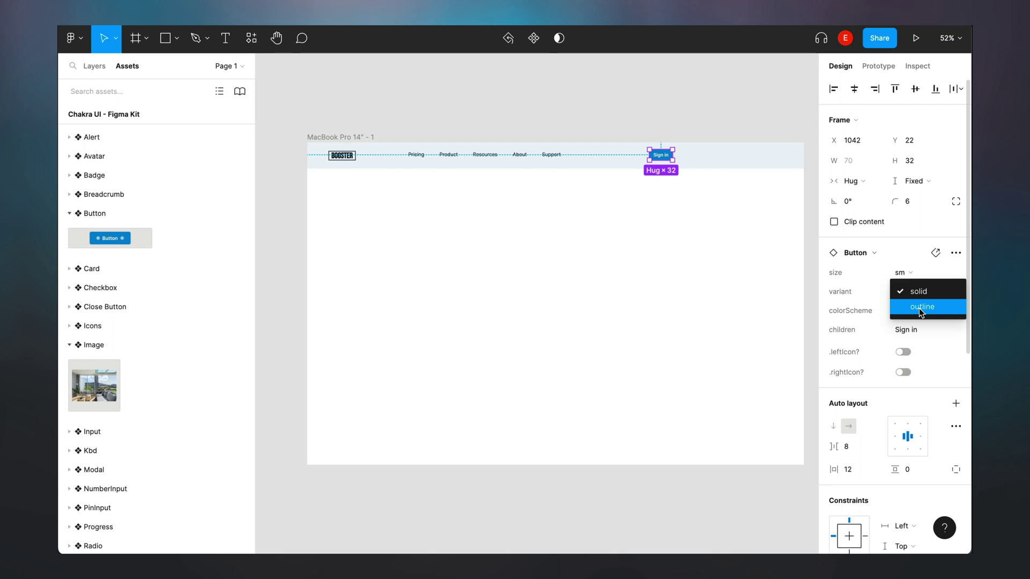
left_click(918, 308)
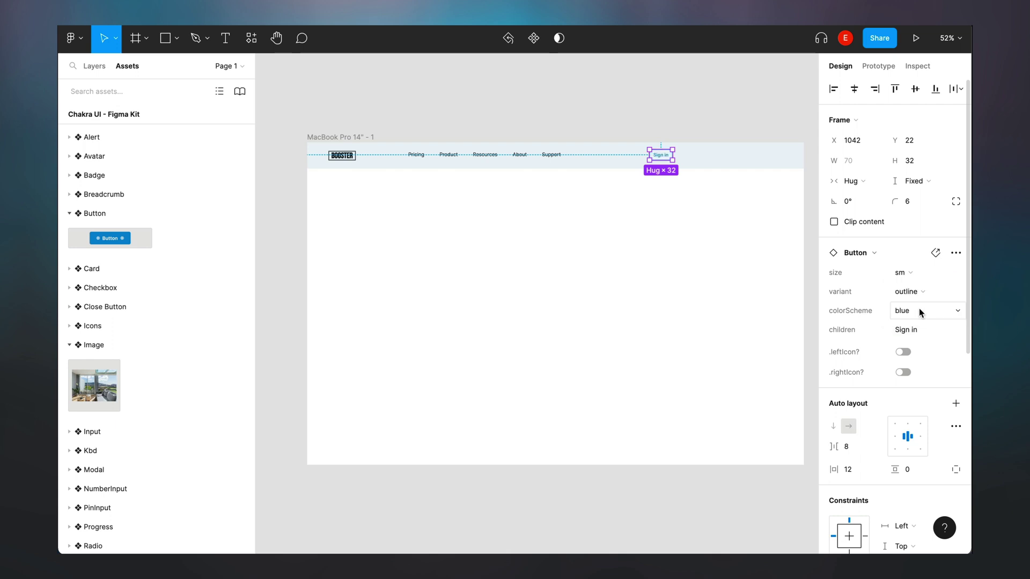
Duplicate the Sign in button as a solid-variant 'Sign up' button
left_click(742, 129)
scroll(743, 128, "right", 2)
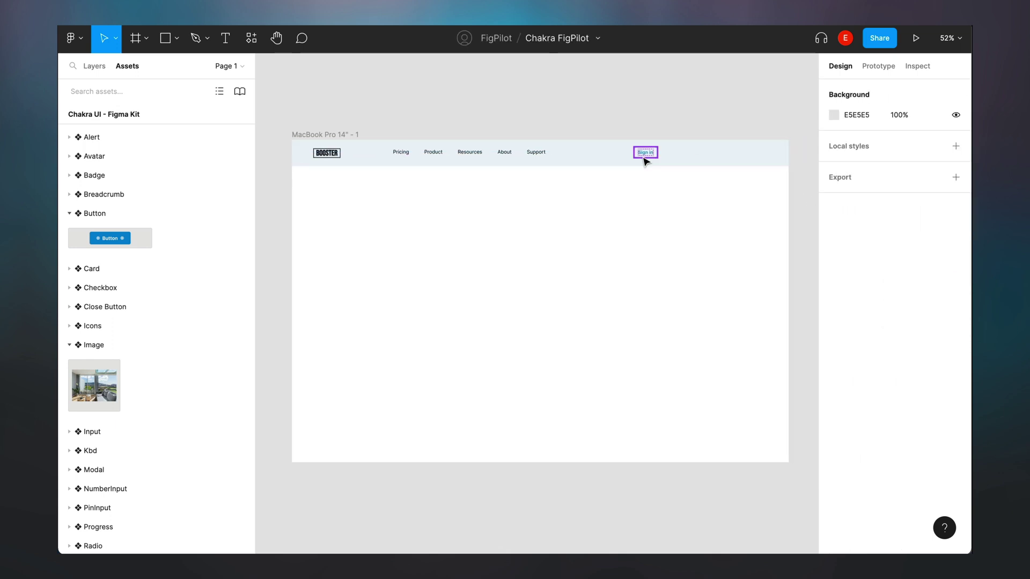
left_click_drag(643, 161, 682, 161)
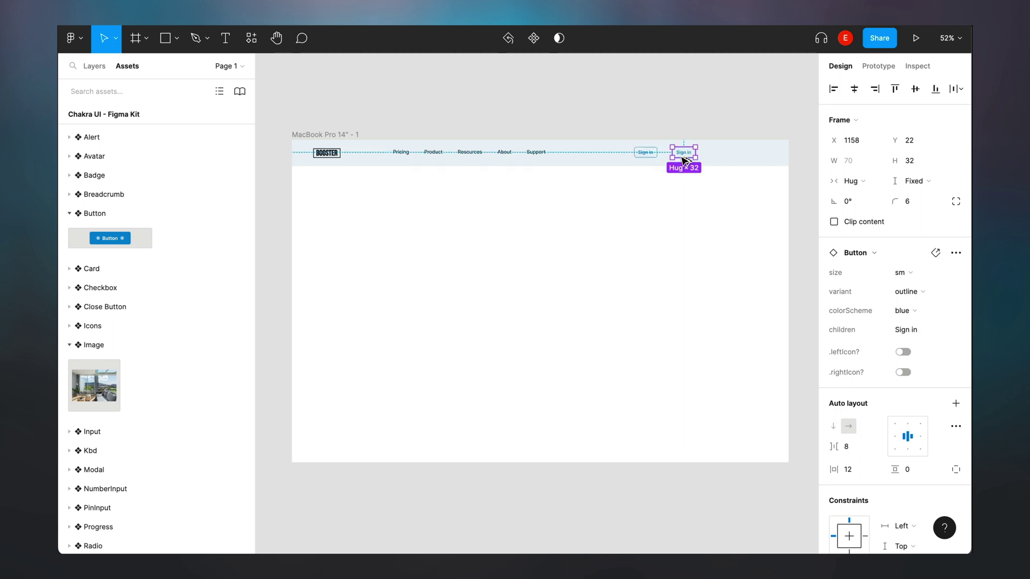
left_click(902, 329)
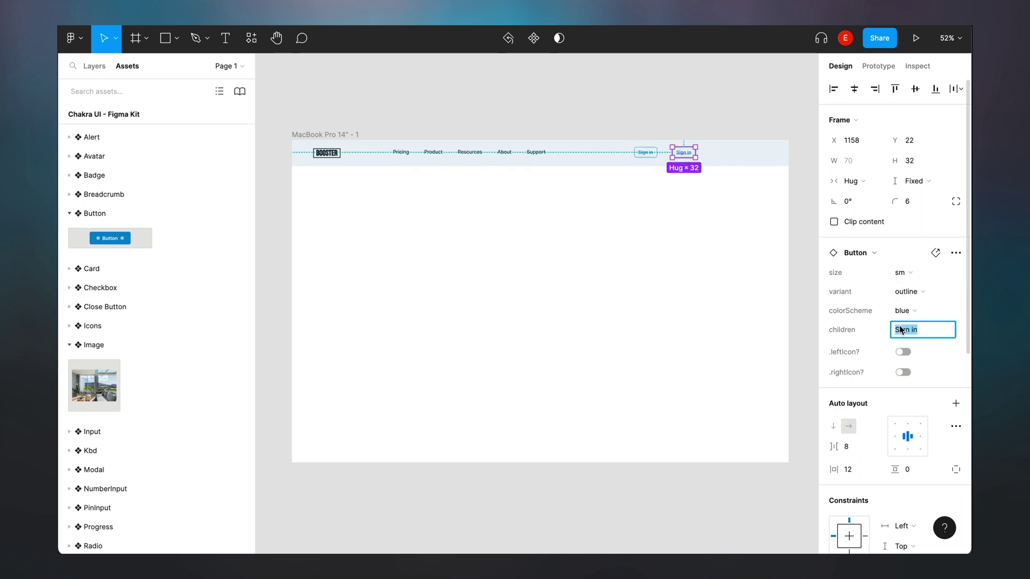
type("Sing")
key("BackSpace")
key("BackSpace")
type("gn up")
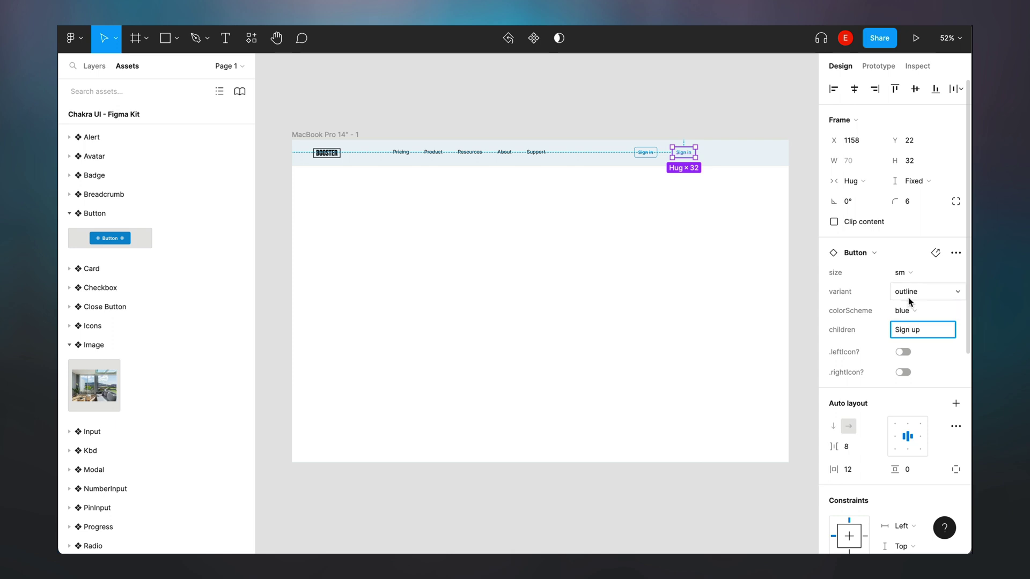
left_click(909, 295)
left_click(909, 277)
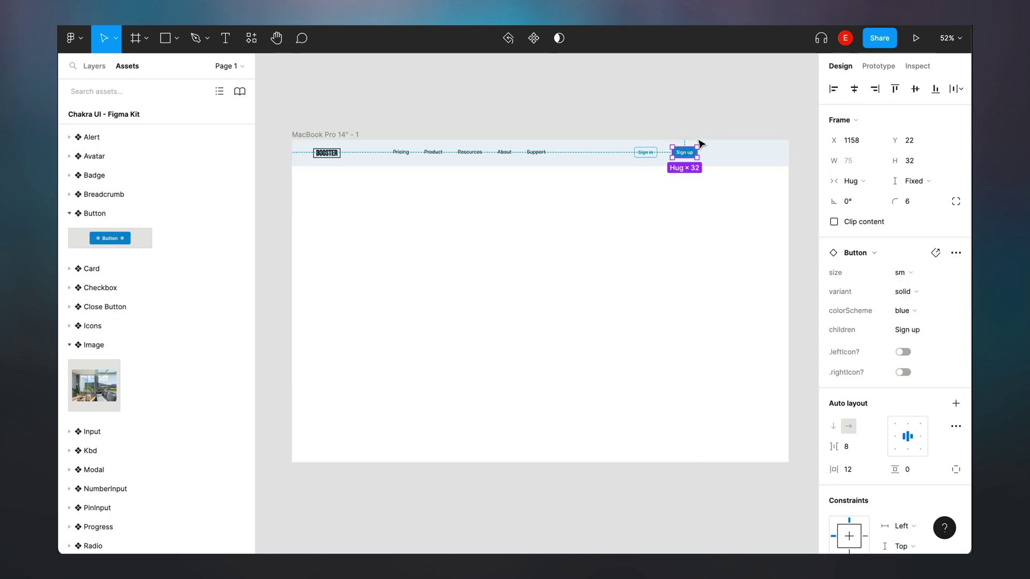
Move Sign in next to Sign up and align both buttons' vertical centres
left_click(688, 113)
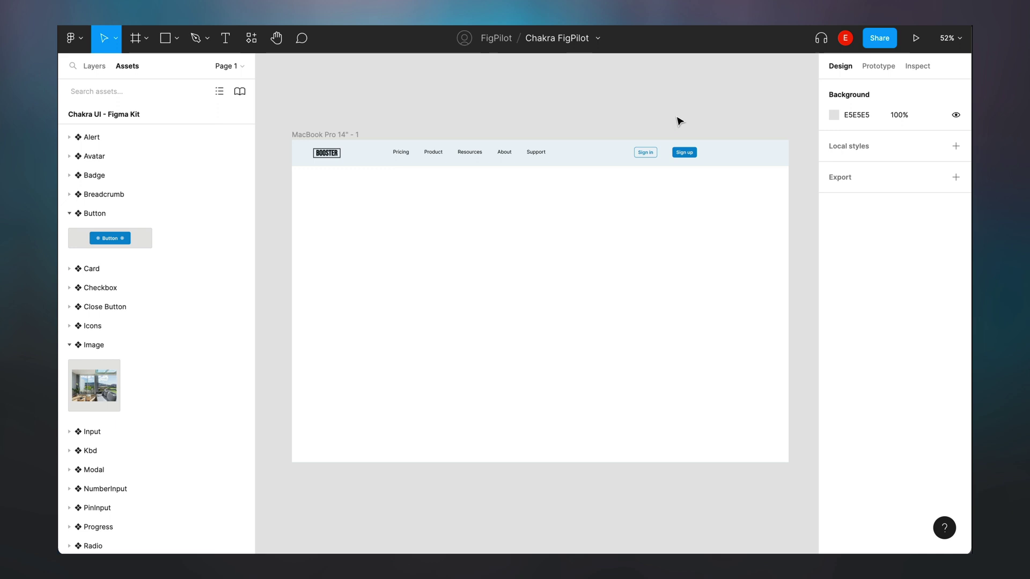
scroll(678, 127, "right", 1)
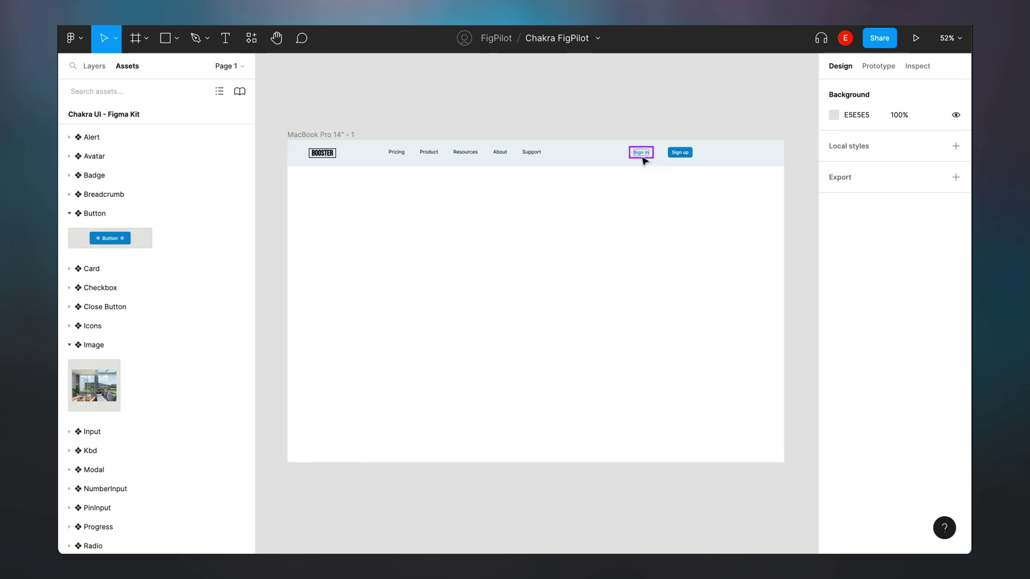
left_click_drag(643, 161, 719, 158)
left_click_drag(645, 156, 677, 158)
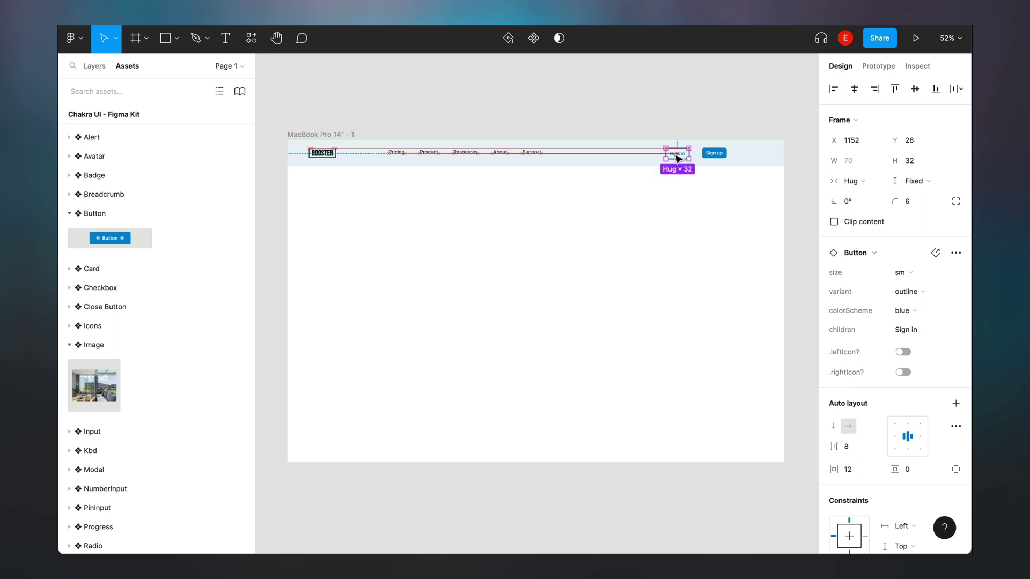
left_click(714, 153, "shift")
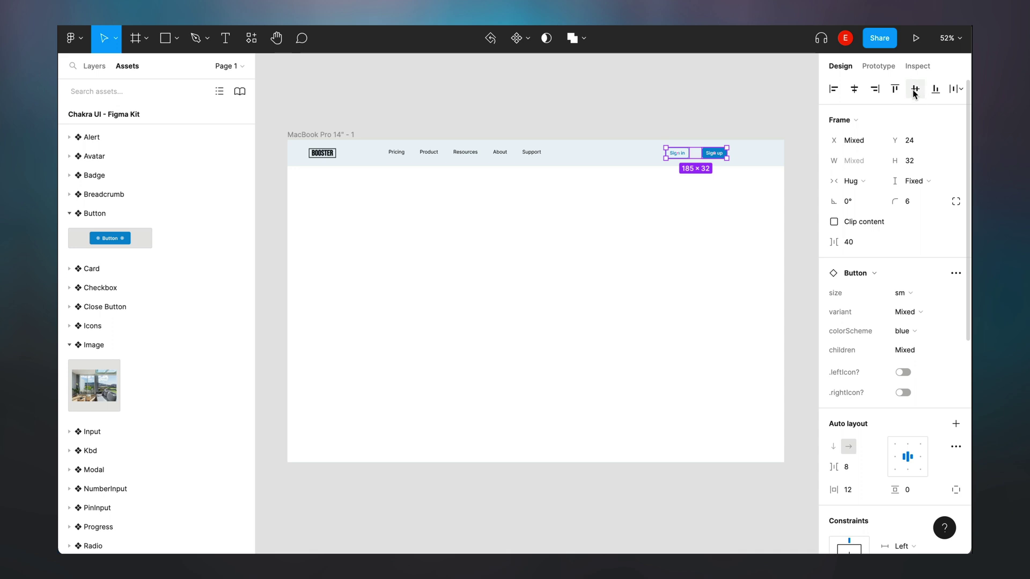
left_click(659, 99)
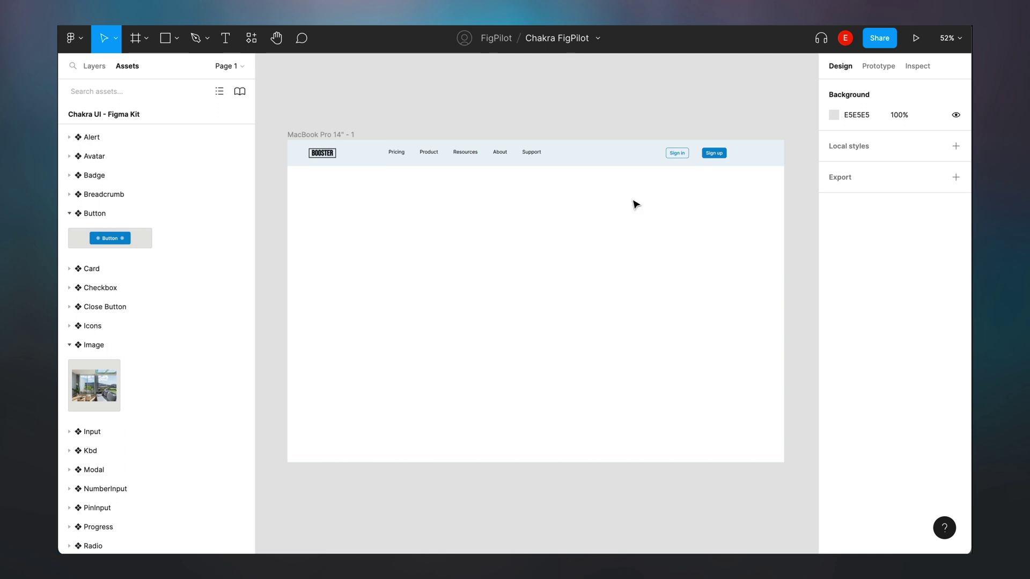
Shift the logo, nav links and buttons slightly to the right together
left_click(675, 154)
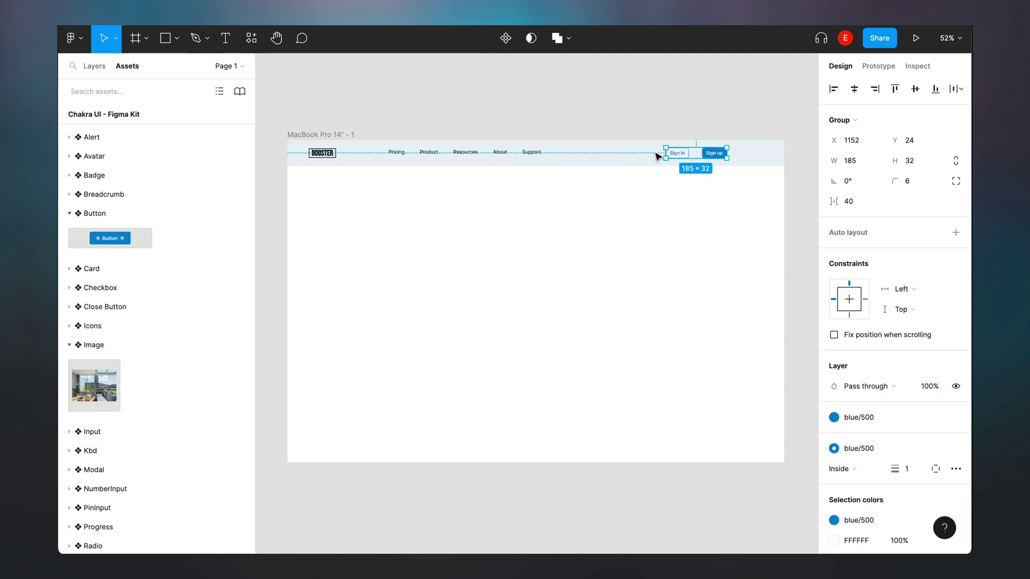
left_click(504, 156, "shift")
left_click(321, 155, "shift")
left_click_drag(321, 155, 337, 156)
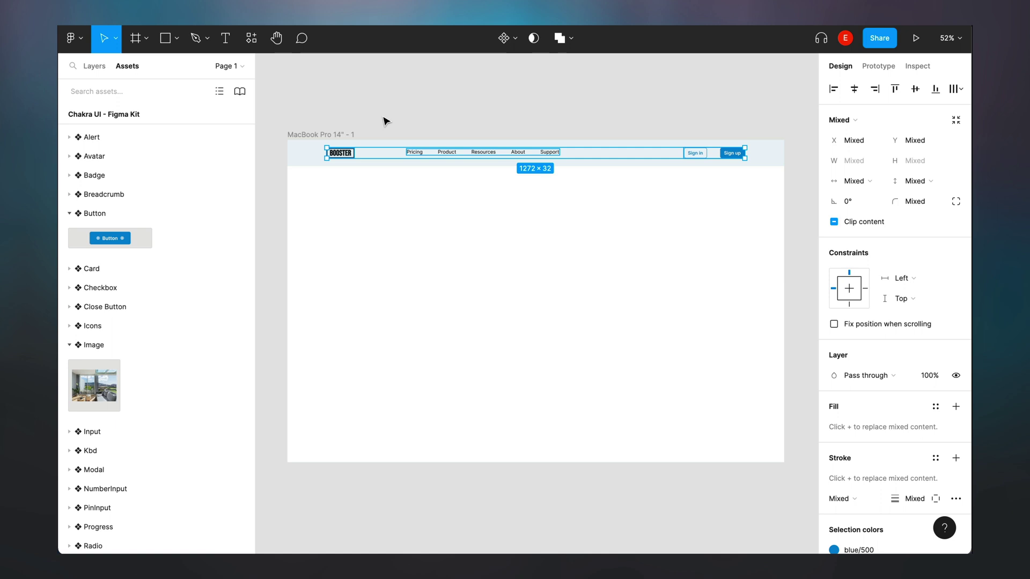
left_click(607, 107)
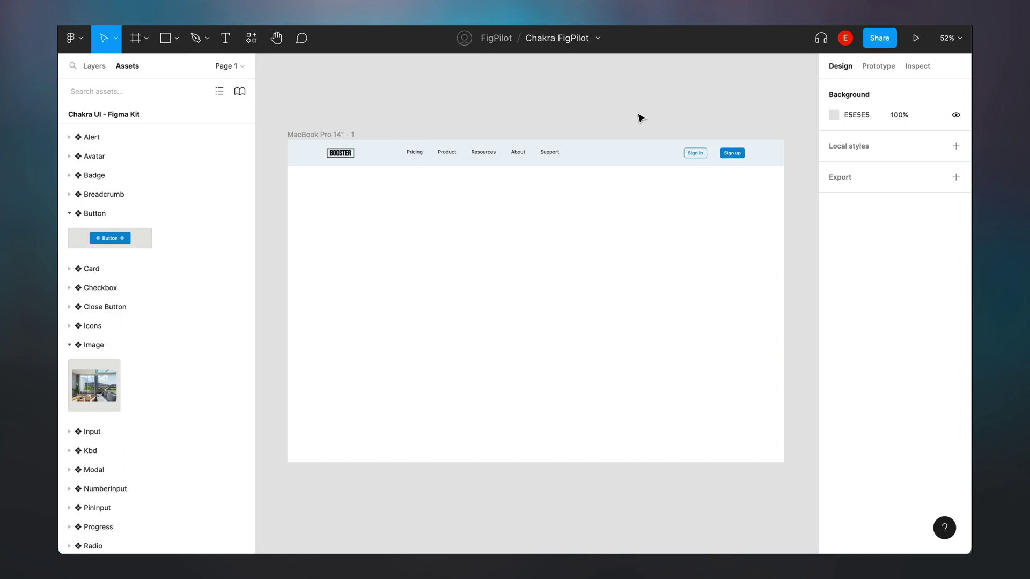
Group the logo, links and buttons, then group that with the header bar
left_click(340, 154)
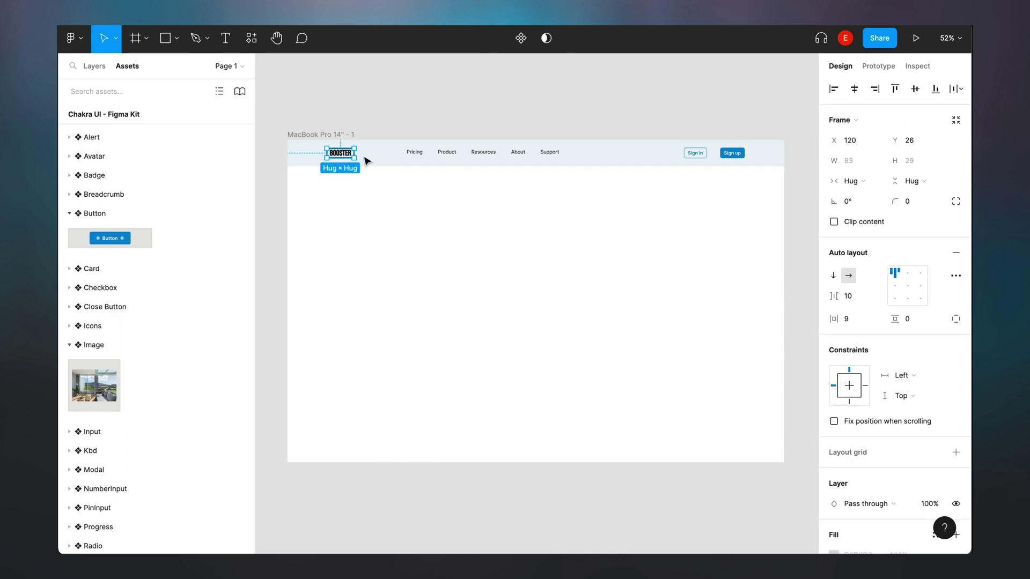
left_click(415, 158, "shift")
left_click(699, 157, "shift")
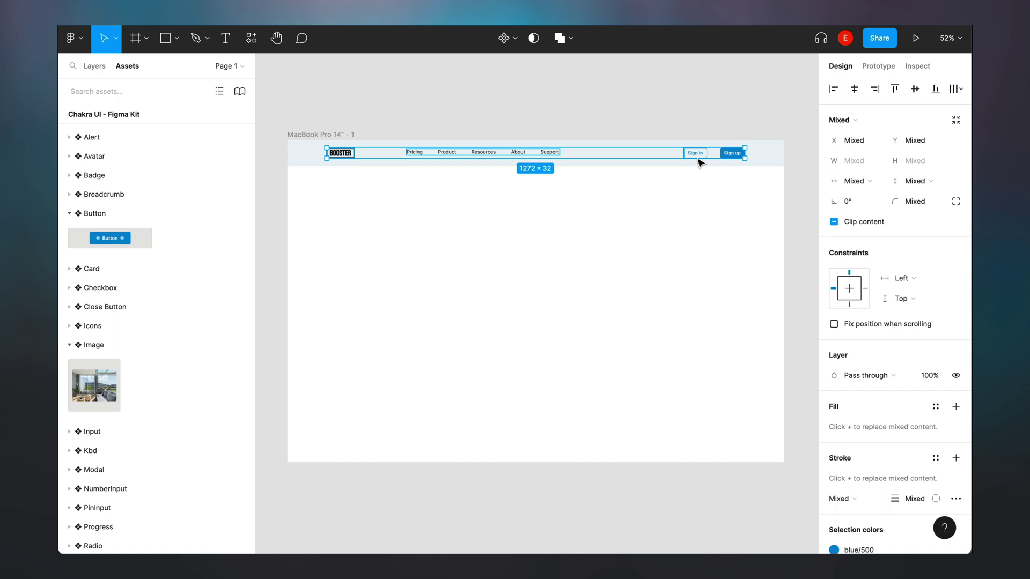
key("ctrl+g")
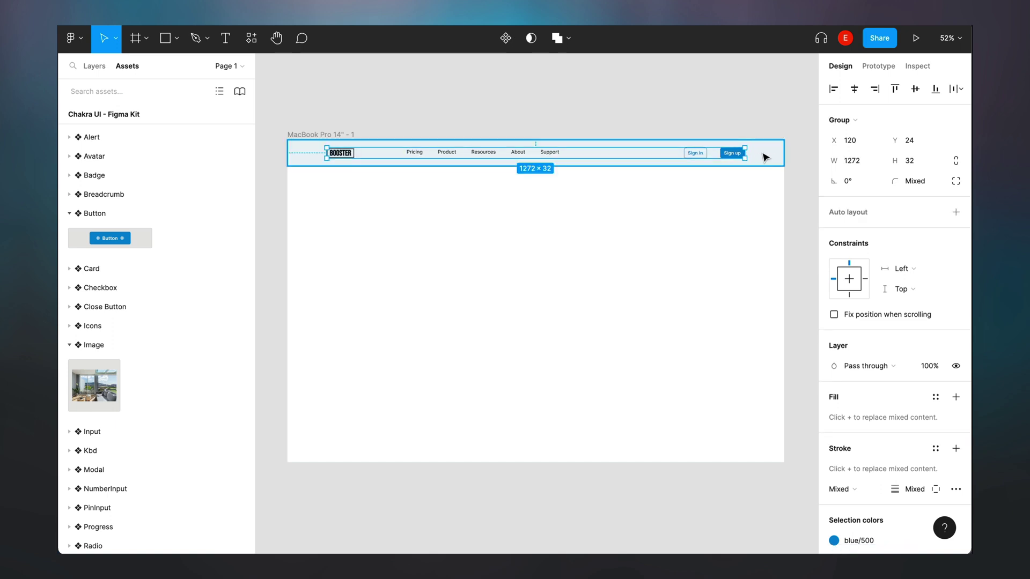
left_click(770, 157, "shift")
key("ctrl+g")
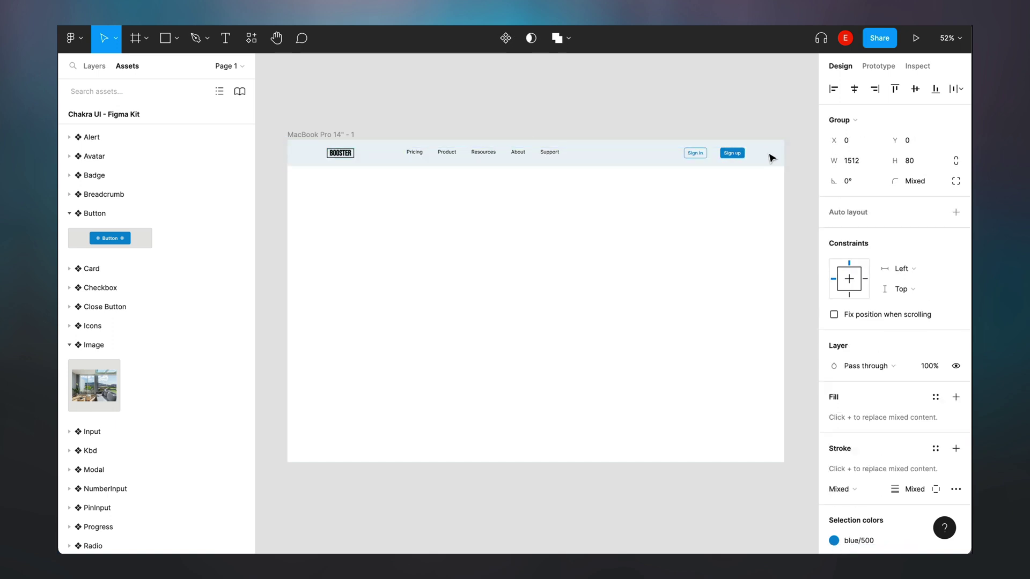
Select Group 4 in Layers and reach Chakra UI under its Plugins > Development menu
key("Escape")
key("alt+1")
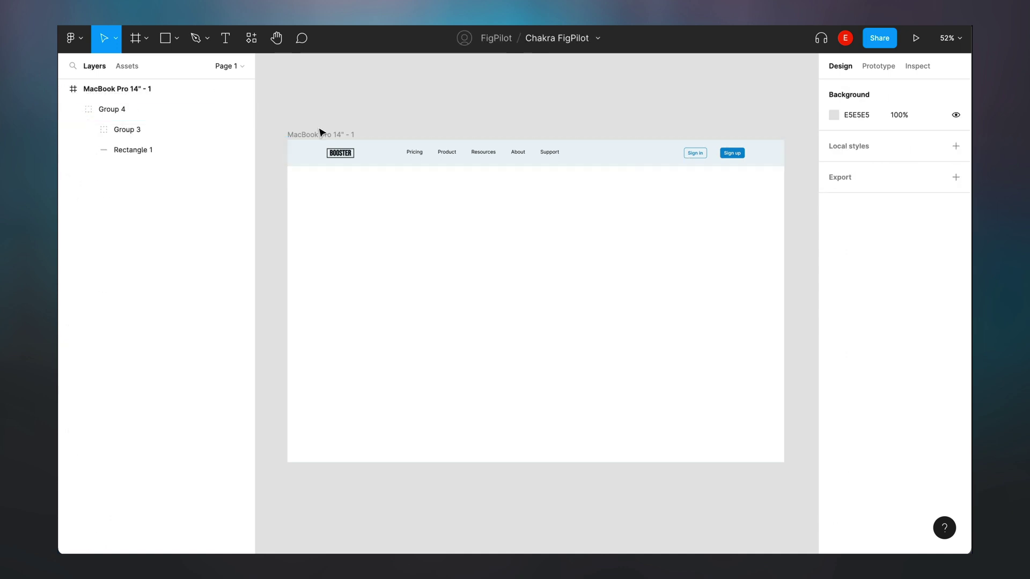
left_click(122, 109)
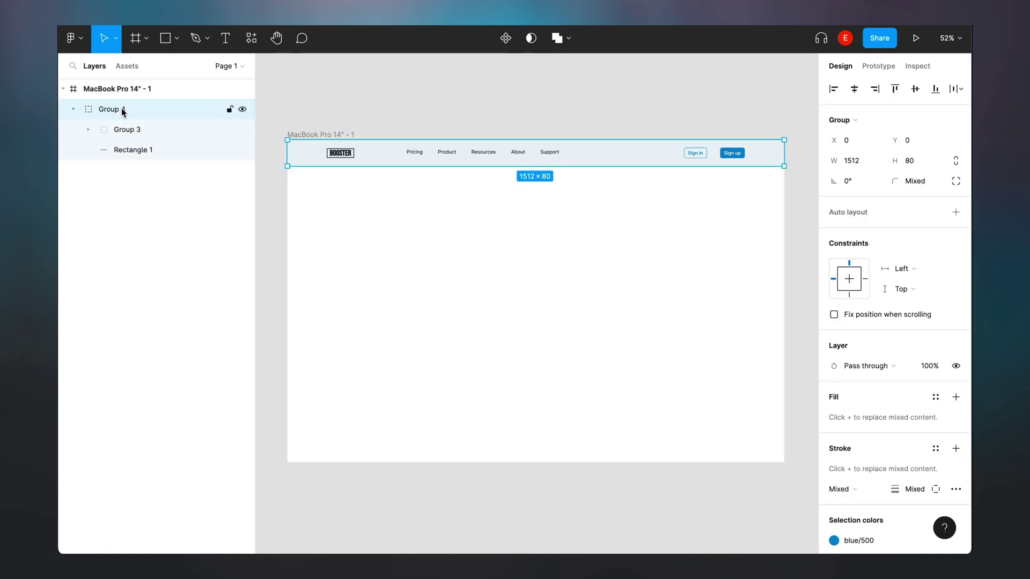
right_click(365, 147)
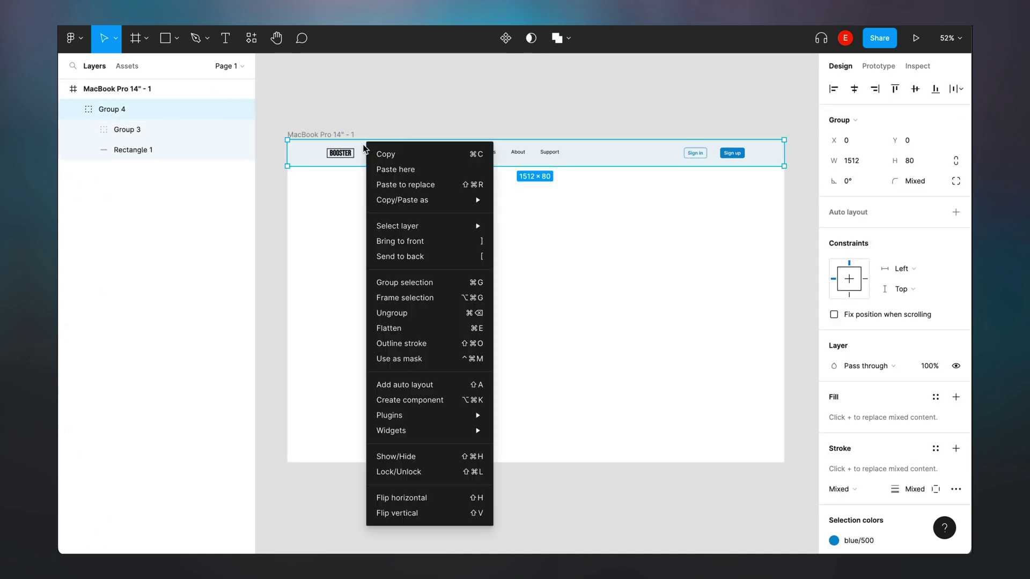
mouse_move(417, 421)
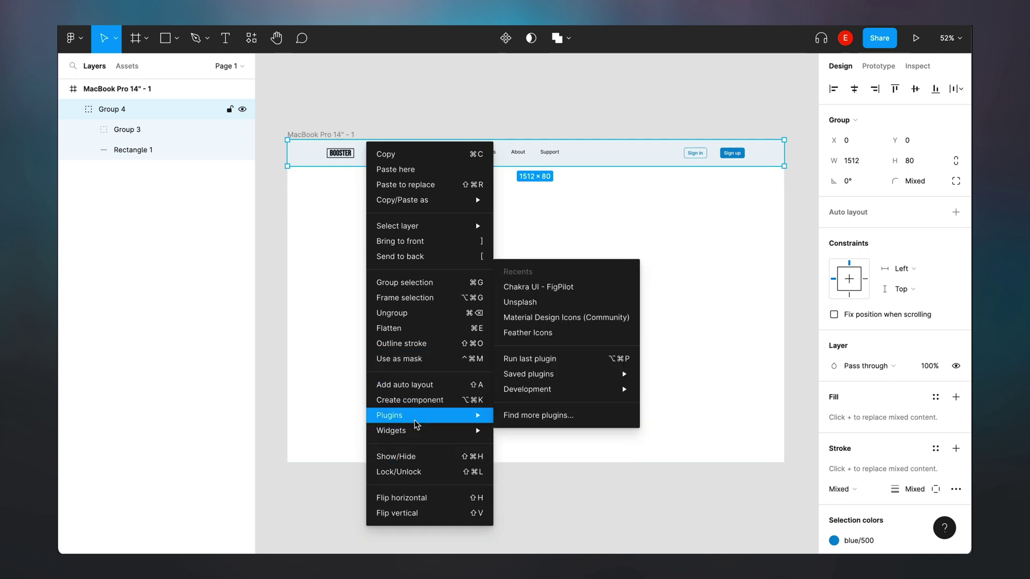
mouse_move(536, 389)
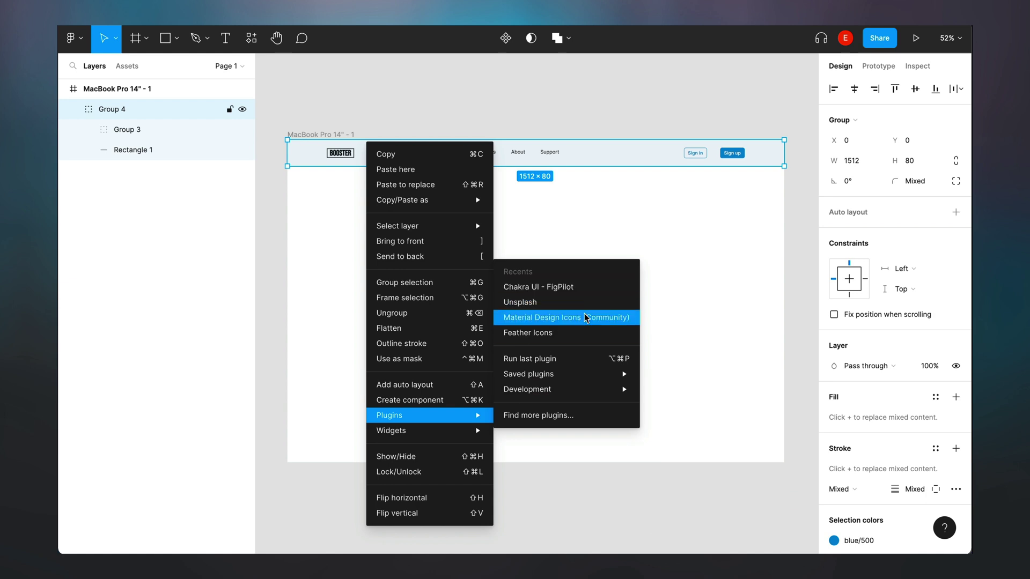
mouse_move(575, 386)
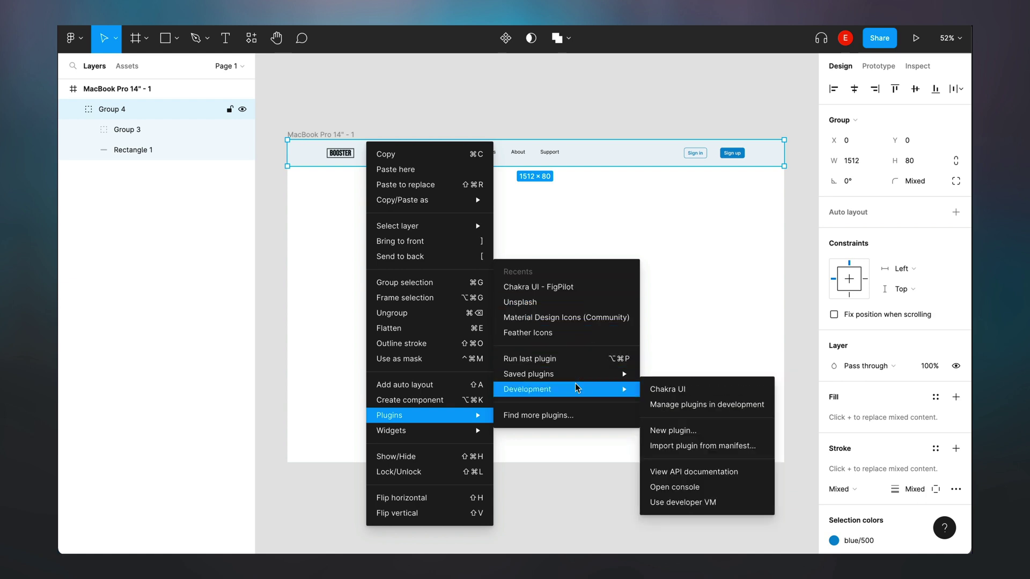
Run the Chakra UI plugin on Group 4, preview its code in CodeSandbox, then close the panel
left_click(663, 392)
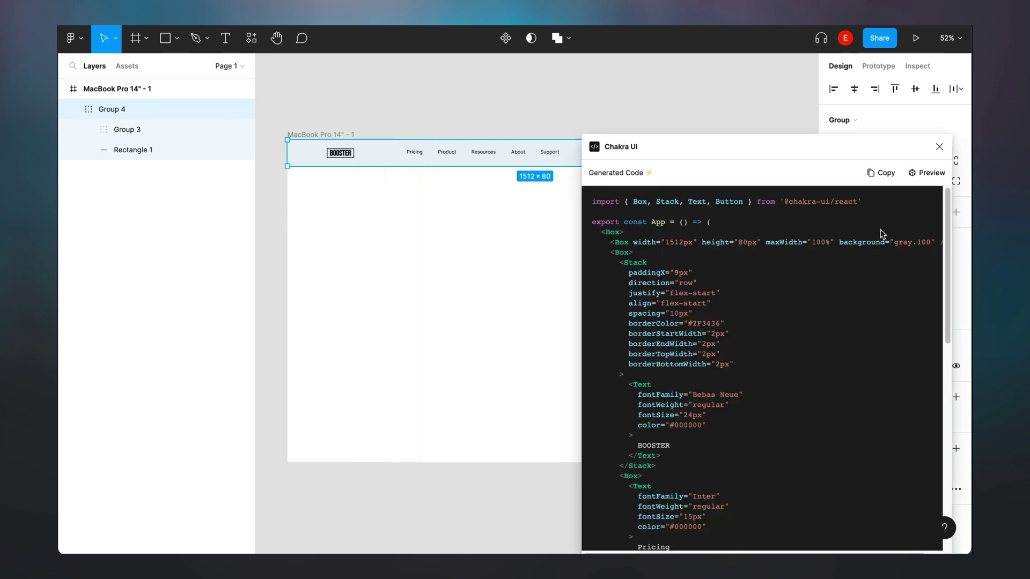
scroll(877, 226, "down", 5)
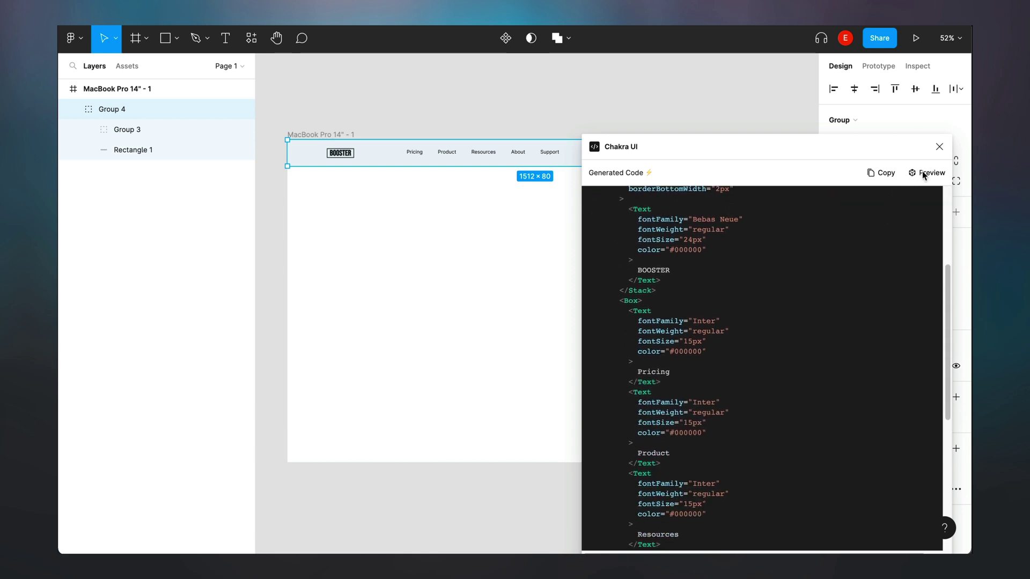
scroll(923, 174, "down", 8)
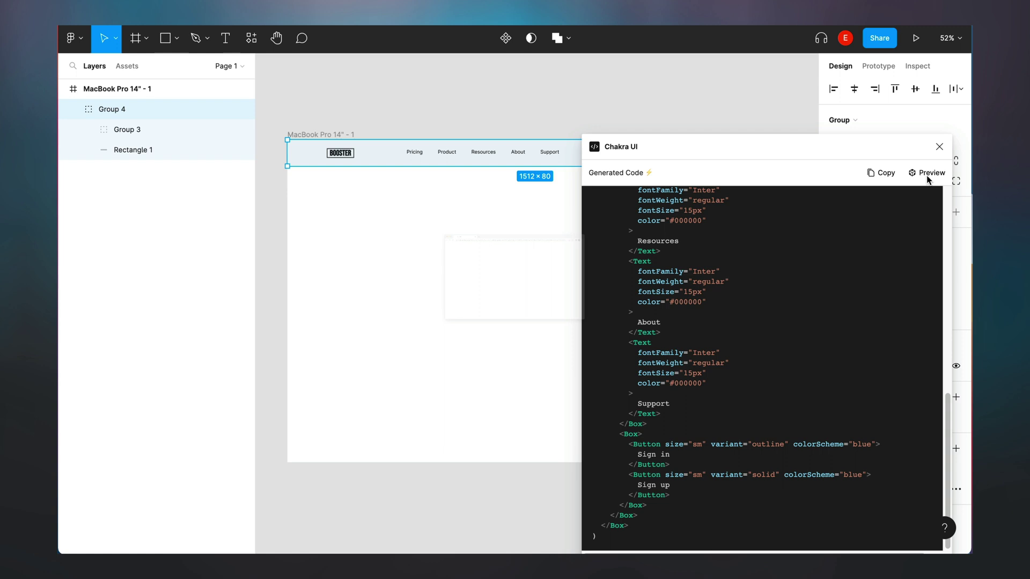
left_click(926, 174)
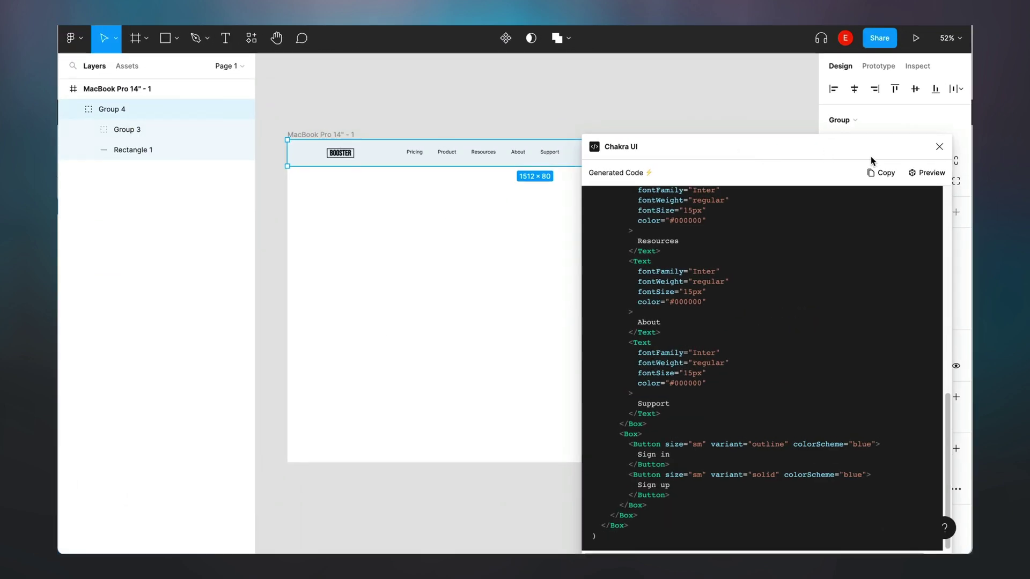
left_click(938, 147)
left_click(700, 119)
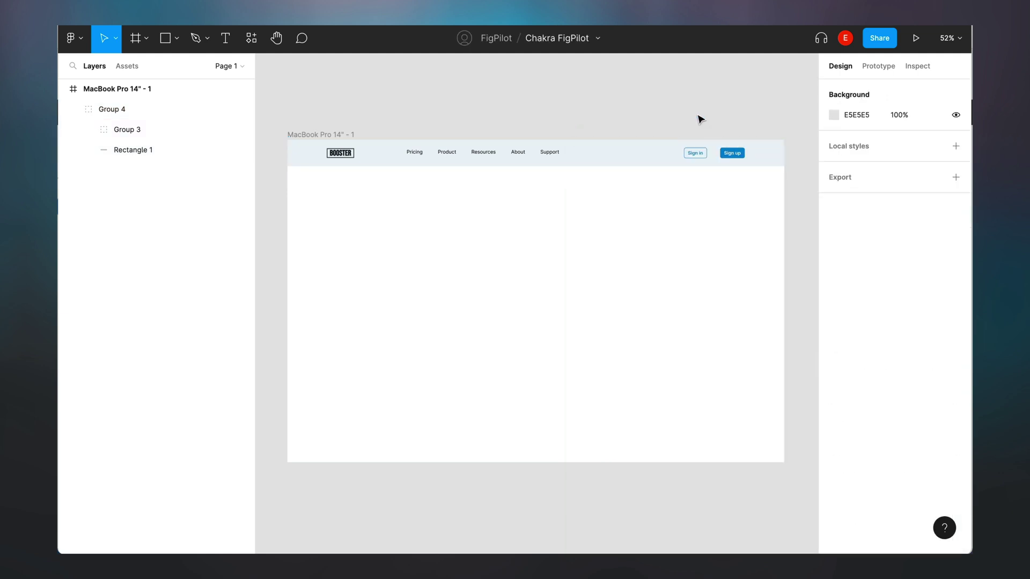
Ungroup header Group 4 and nav Group 3 into logo, links and buttons
left_click(603, 165)
right_click(604, 162)
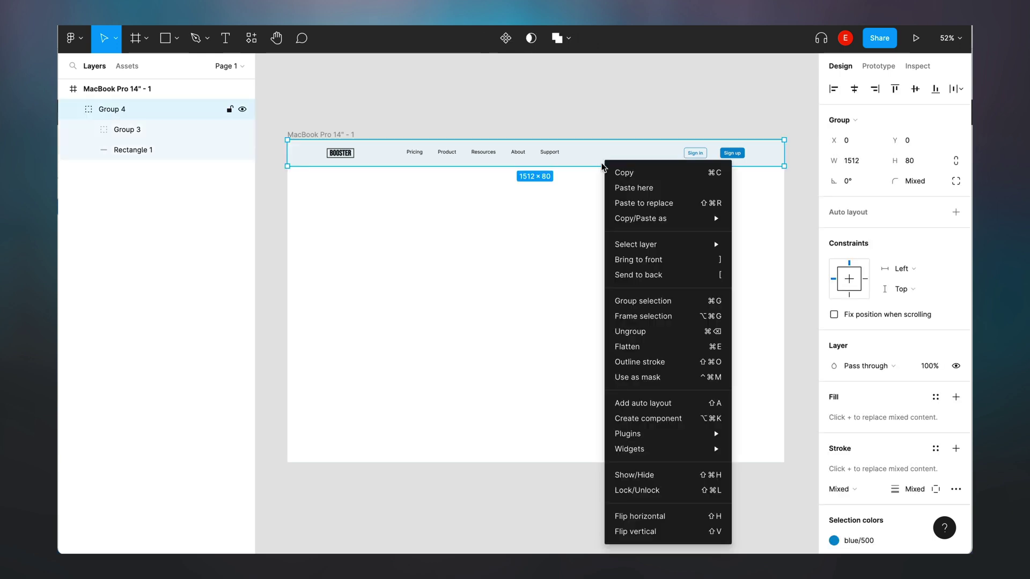
left_click(629, 331)
left_click(591, 313)
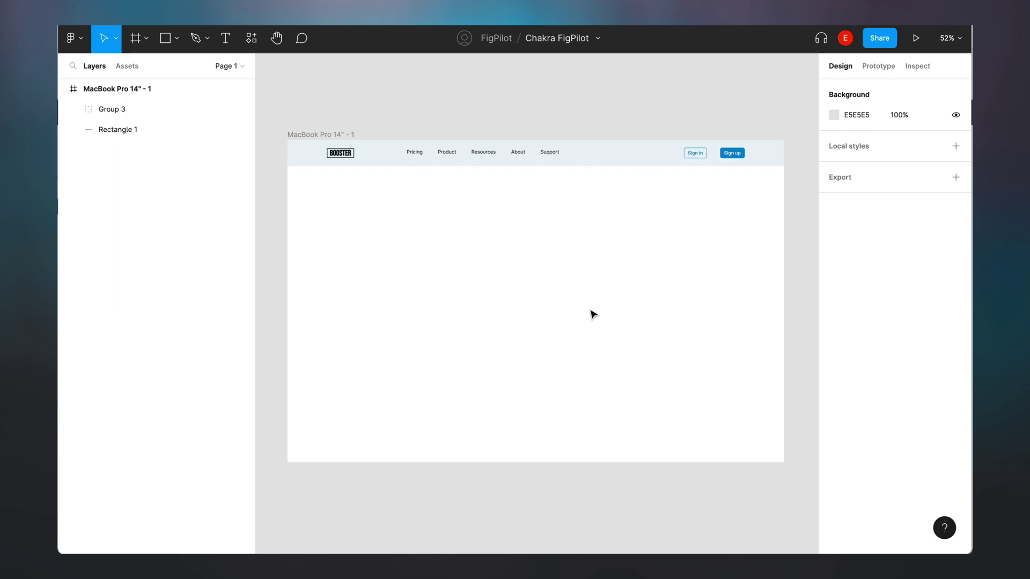
left_click(479, 155)
right_click(479, 157)
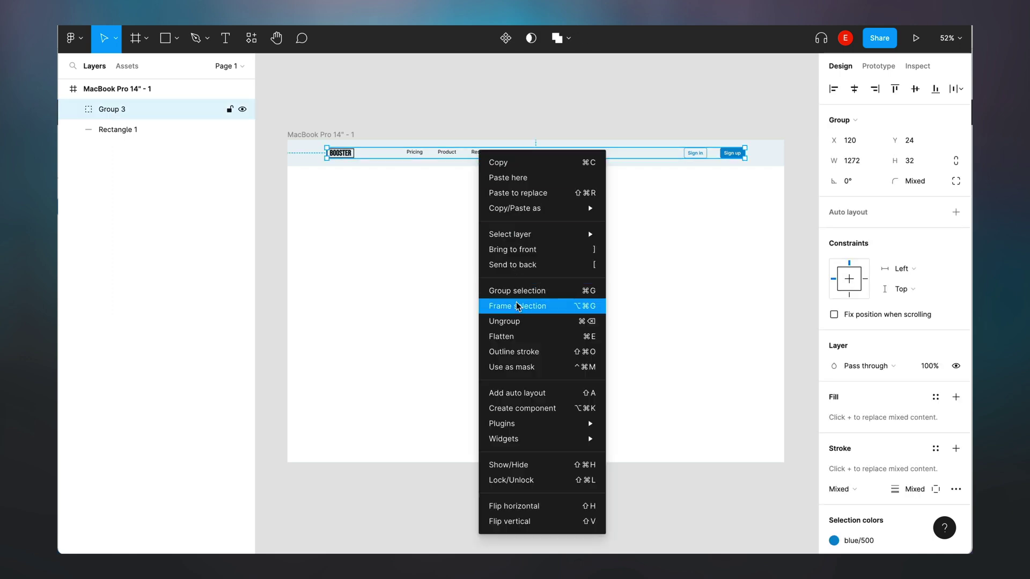
left_click(518, 318)
left_click(442, 284)
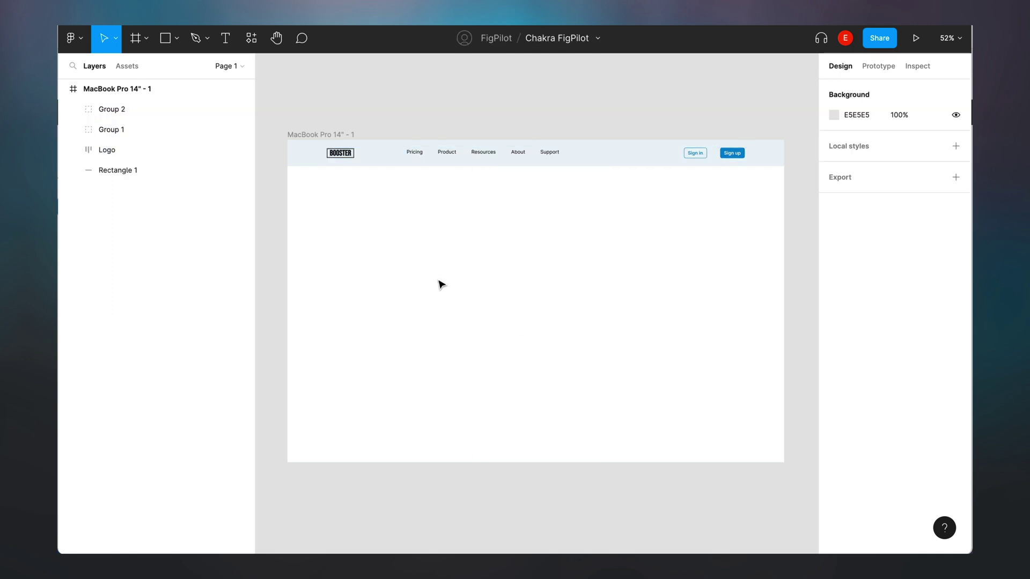
Add auto layout to the nav links and to the Sign in/Sign up buttons
left_click(416, 156)
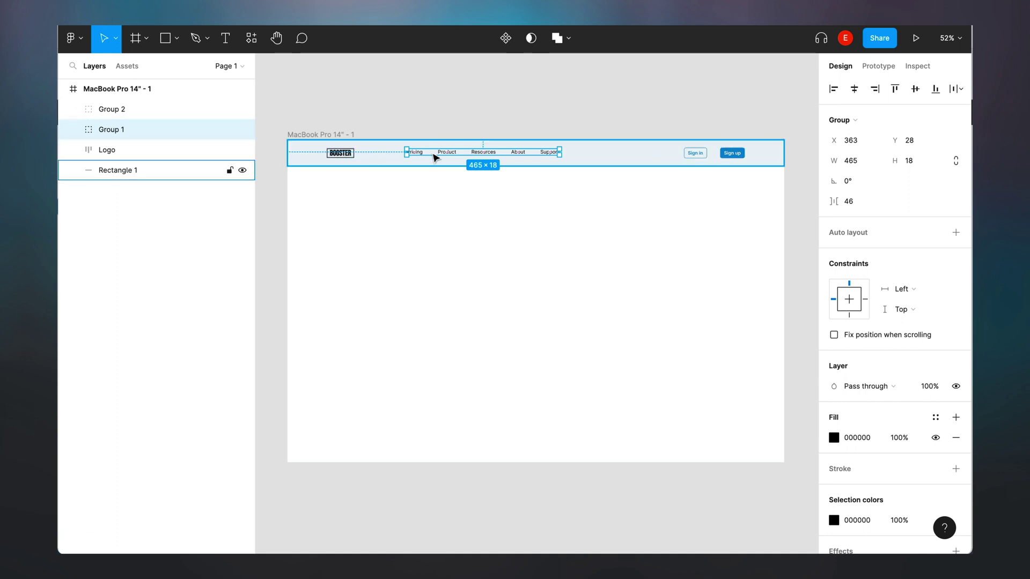
left_click(430, 193)
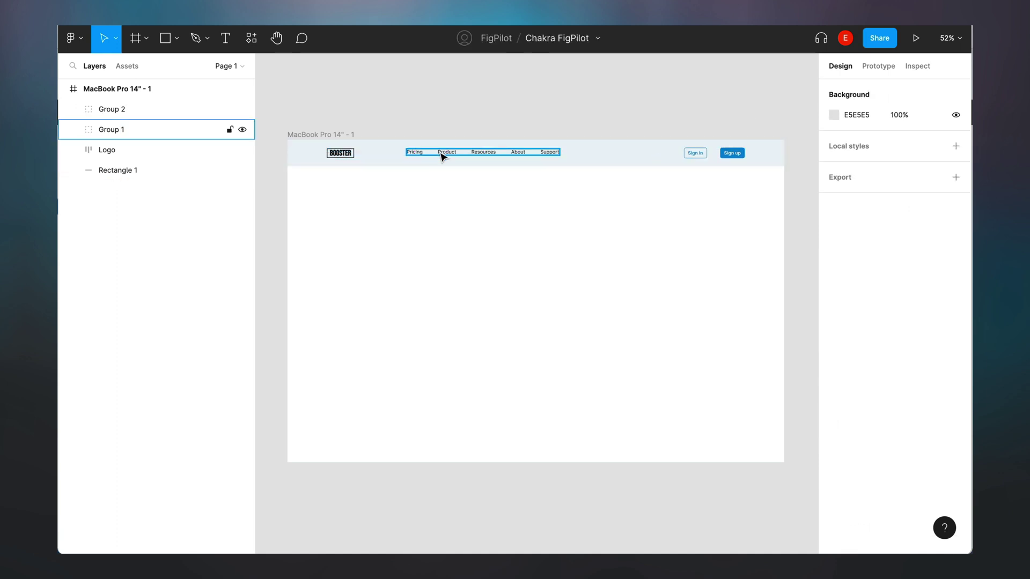
left_click(443, 157)
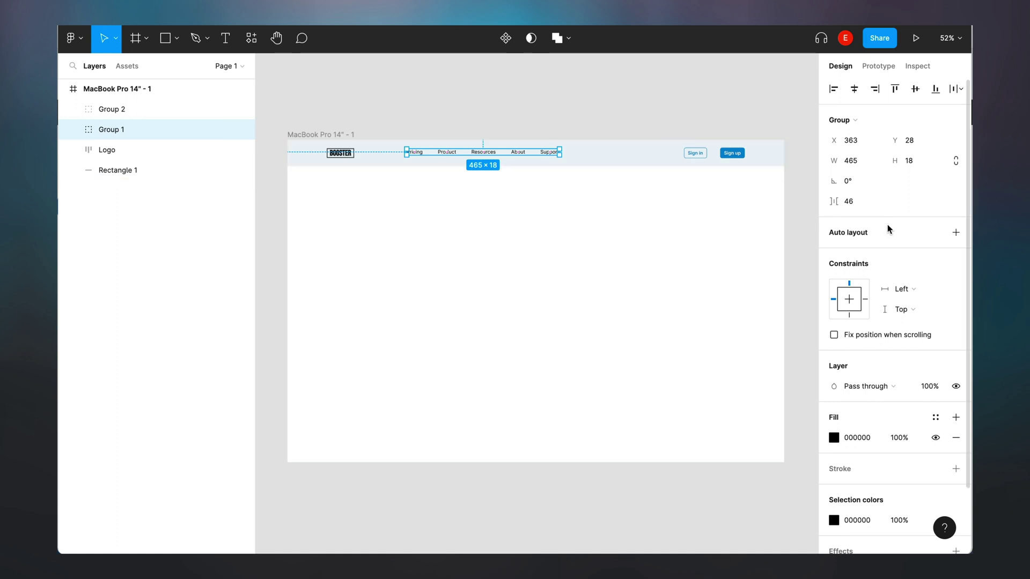
left_click(956, 233)
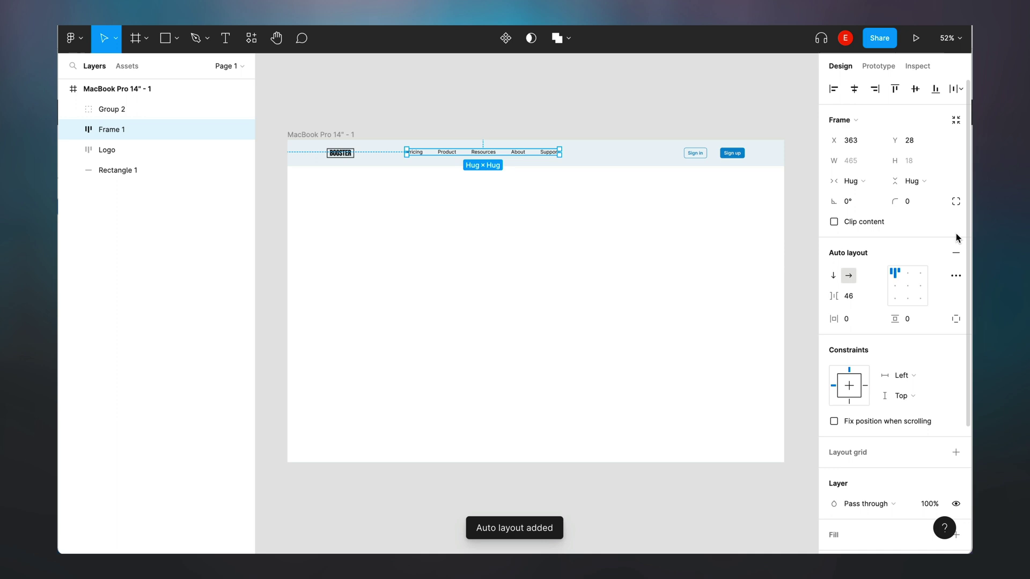
left_click(691, 159)
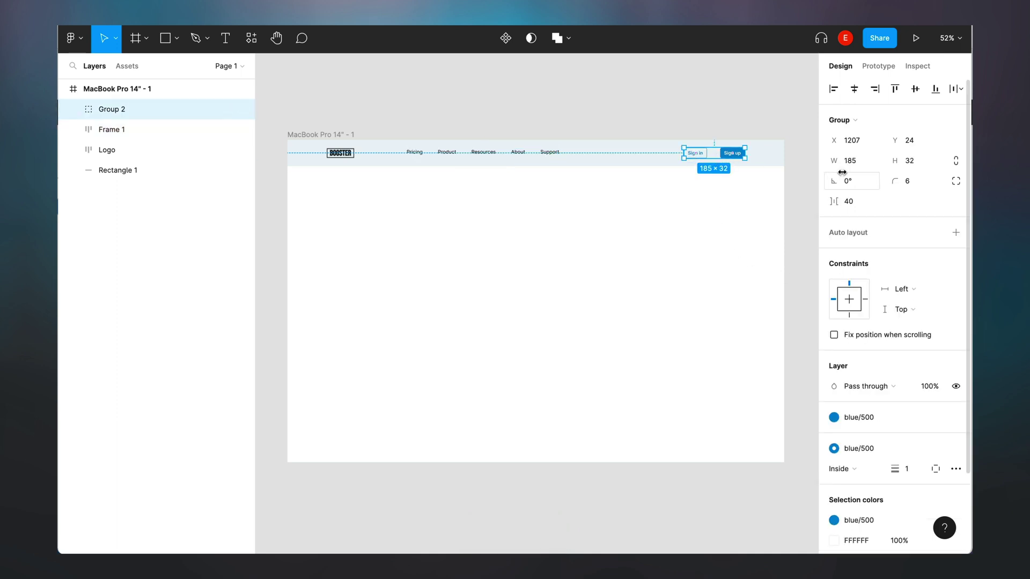
left_click(955, 233)
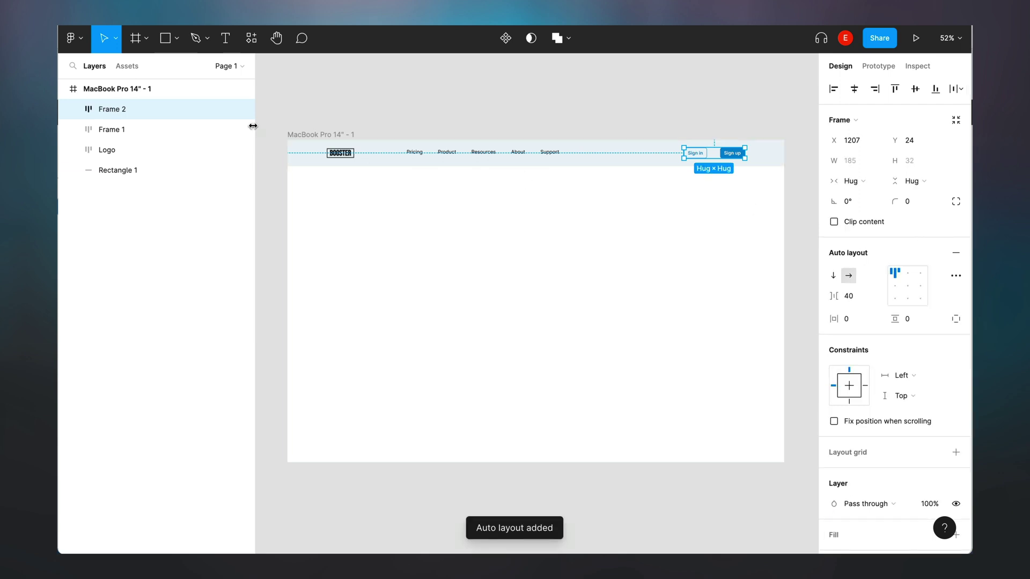
Combine the BOOSTER logo, nav links and sign-in buttons into one auto-layout row
left_click(441, 156)
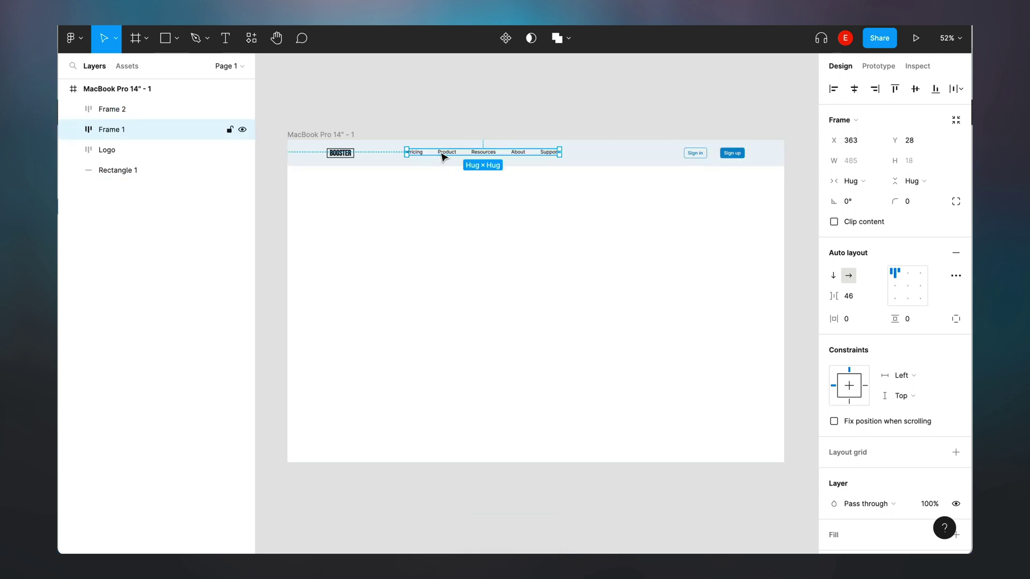
left_click(339, 155)
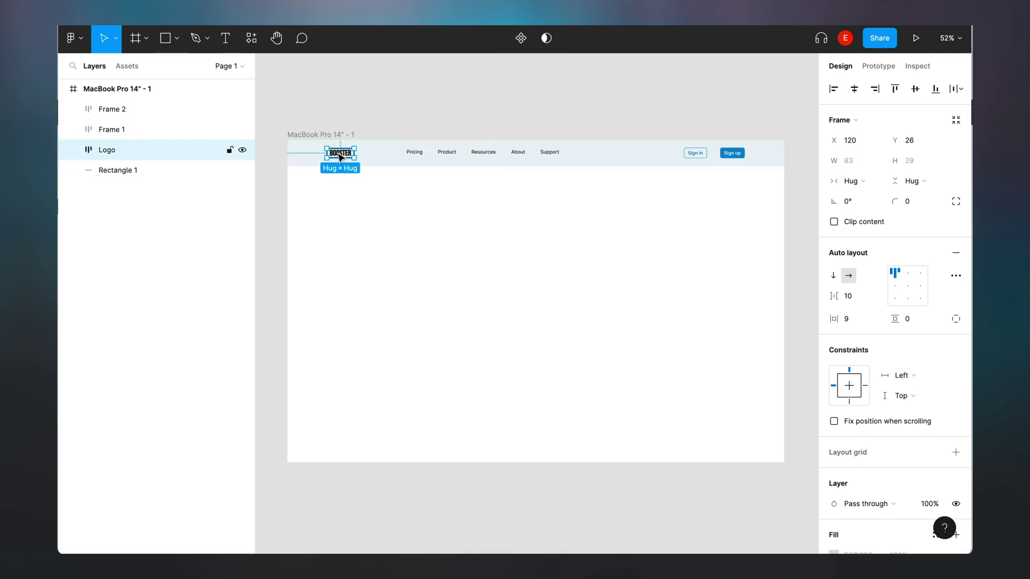
left_click(456, 154, "shift")
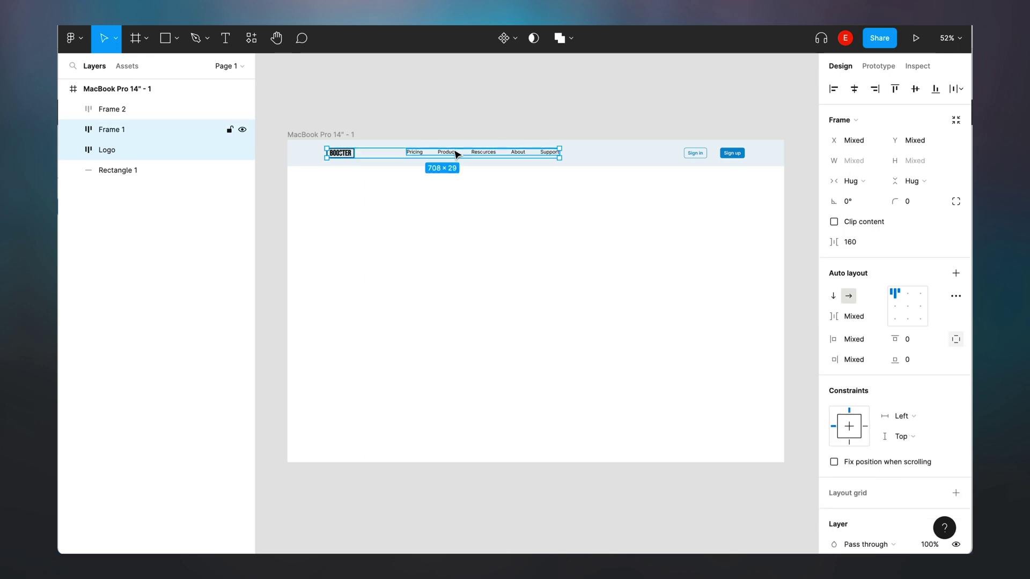
left_click(718, 161, "shift")
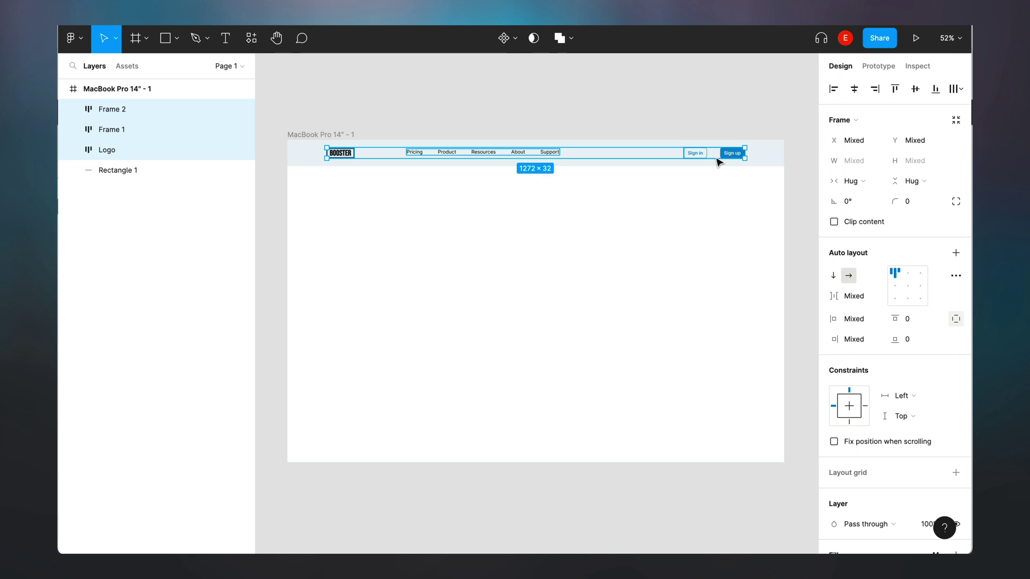
left_click(953, 253)
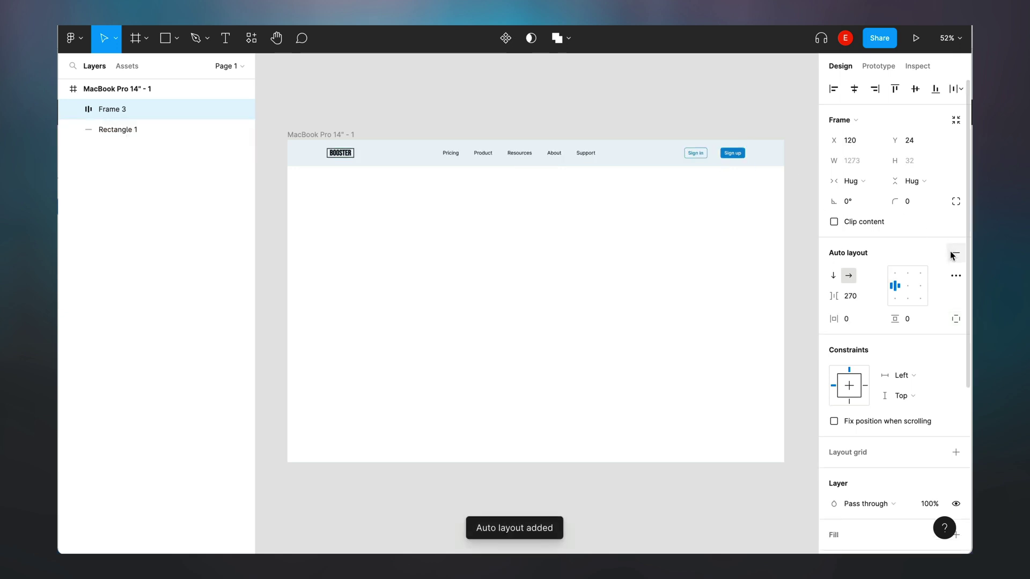
left_click(746, 217)
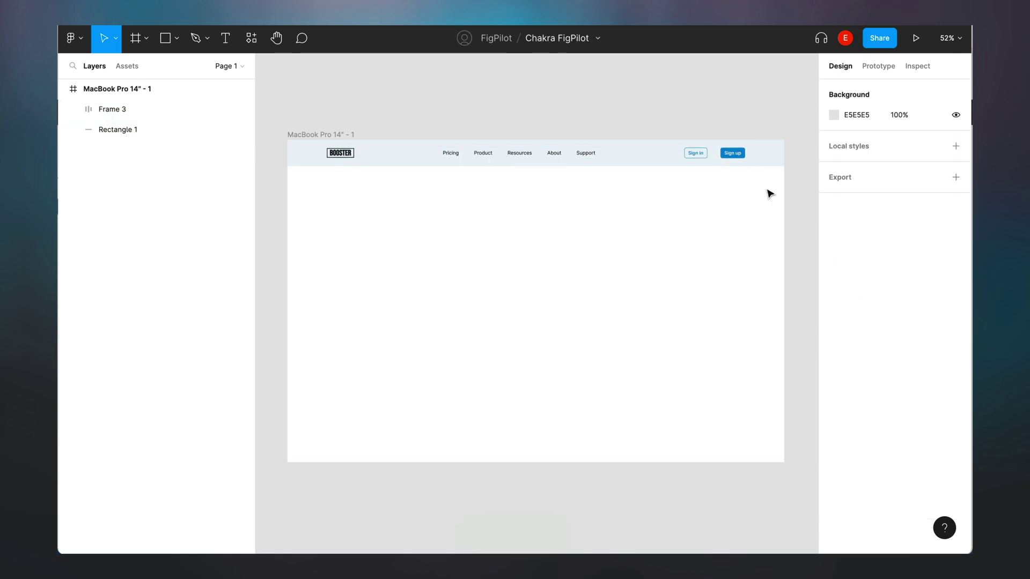
Wrap the nav row and bar background rectangle into an auto-layout frame, Frame 4
left_click(725, 156)
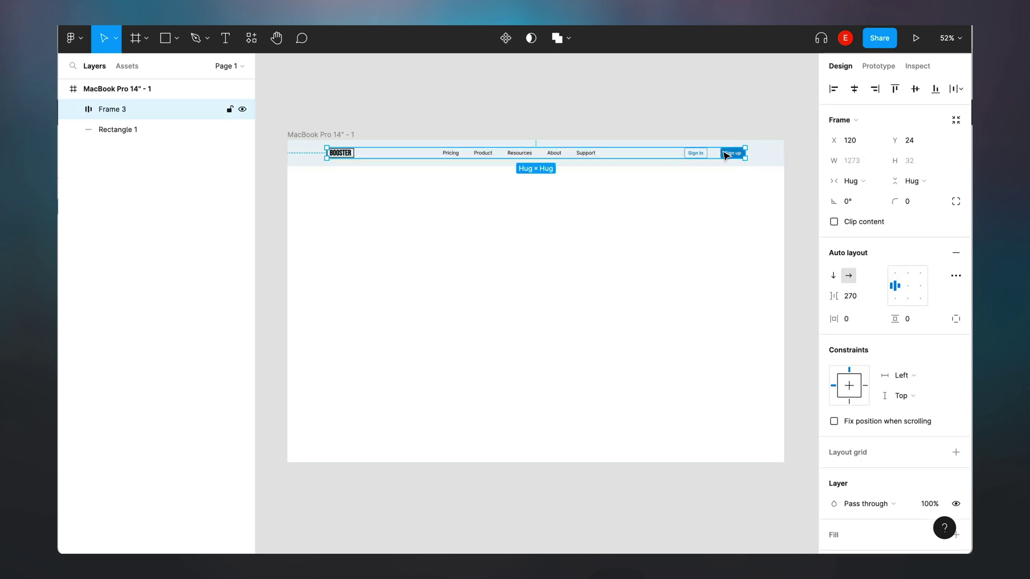
left_click(782, 162, "shift")
left_click(735, 183)
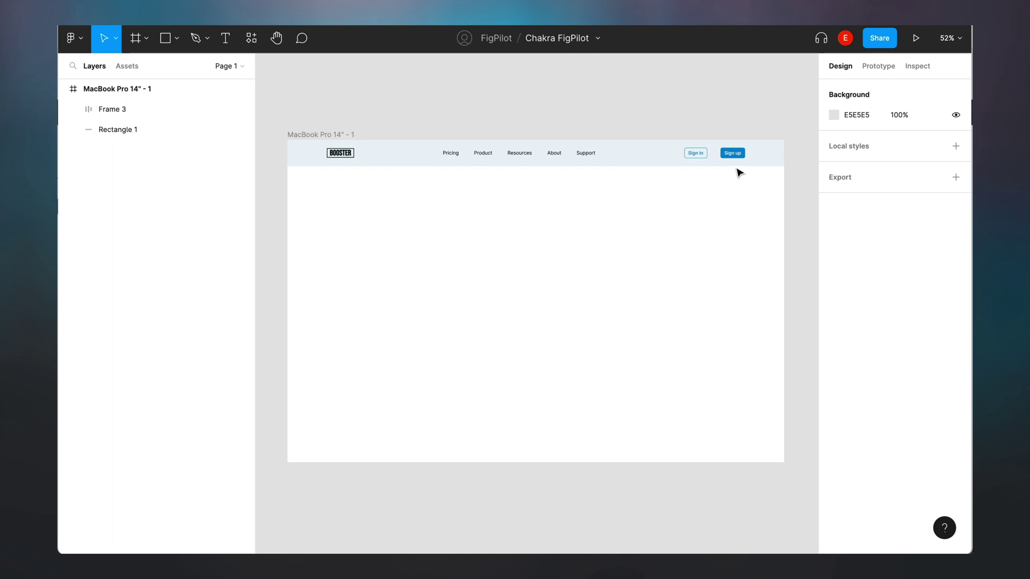
left_click(729, 156)
left_click(765, 158, "shift")
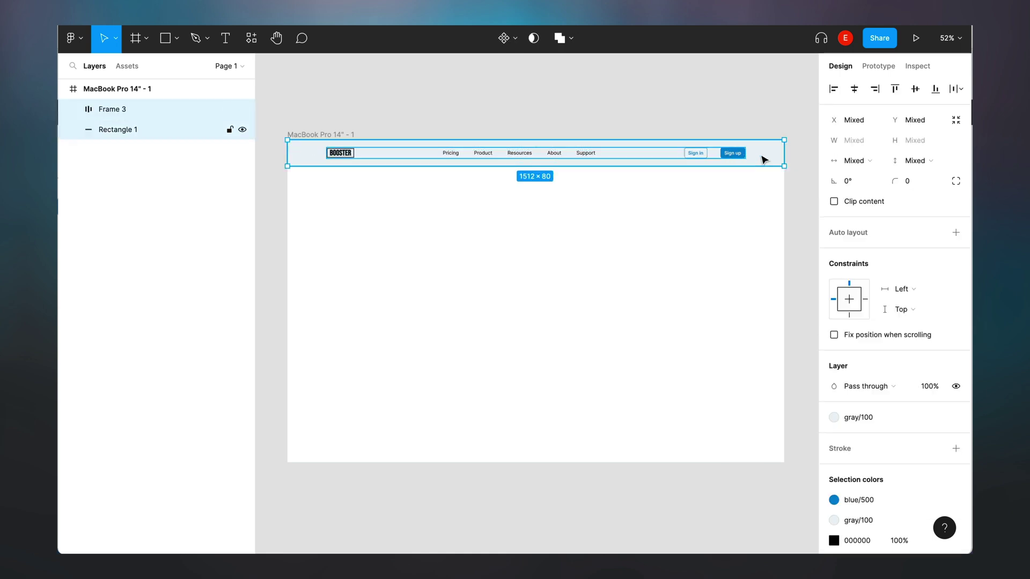
left_click(953, 233)
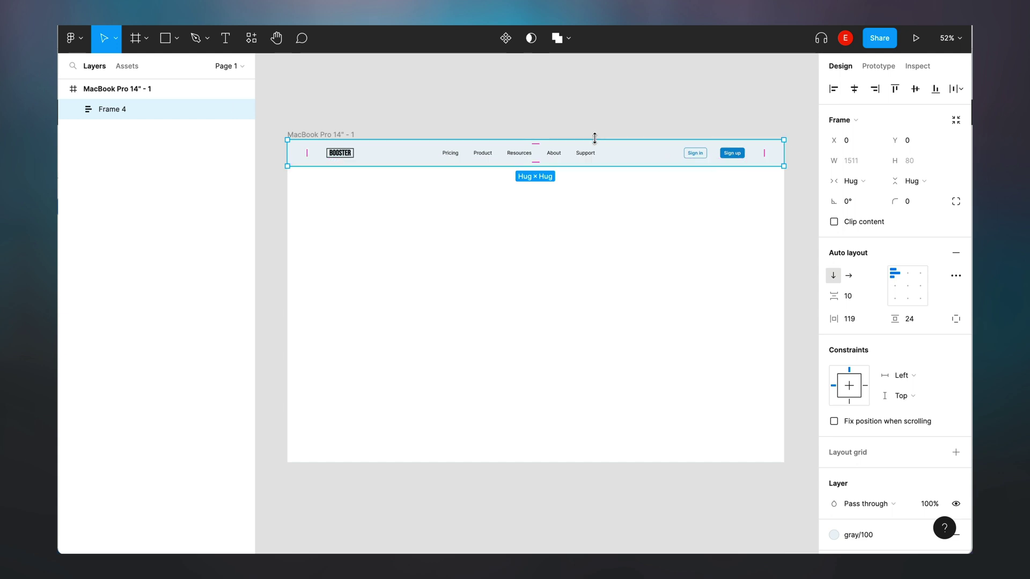
Run the Chakra UI plugin on Frame 4 to generate navbar React code, then close the panel
left_click(471, 117)
left_click(302, 156)
right_click(301, 156)
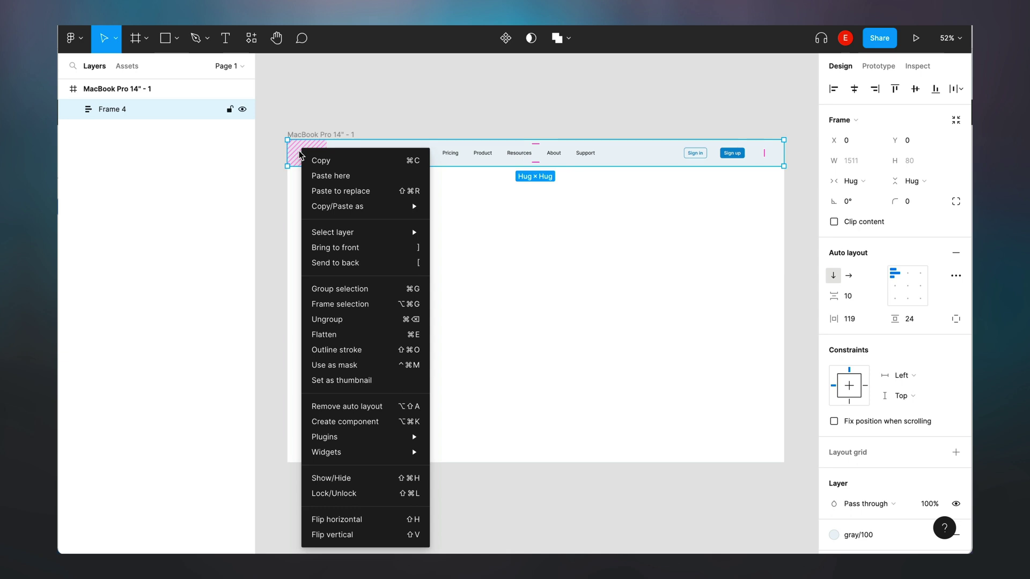
left_click(107, 111)
right_click(108, 111)
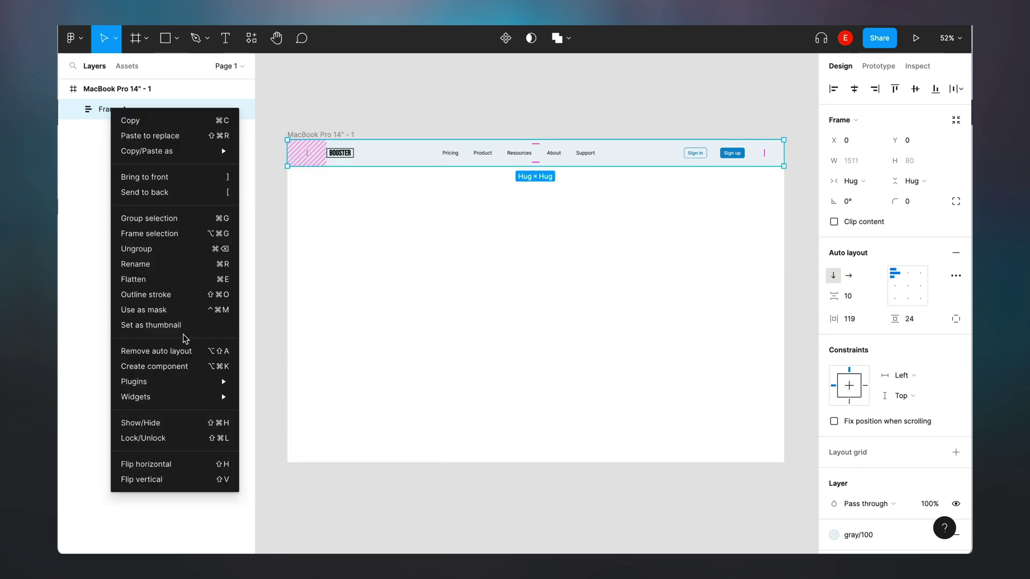
mouse_move(179, 385)
mouse_move(290, 499)
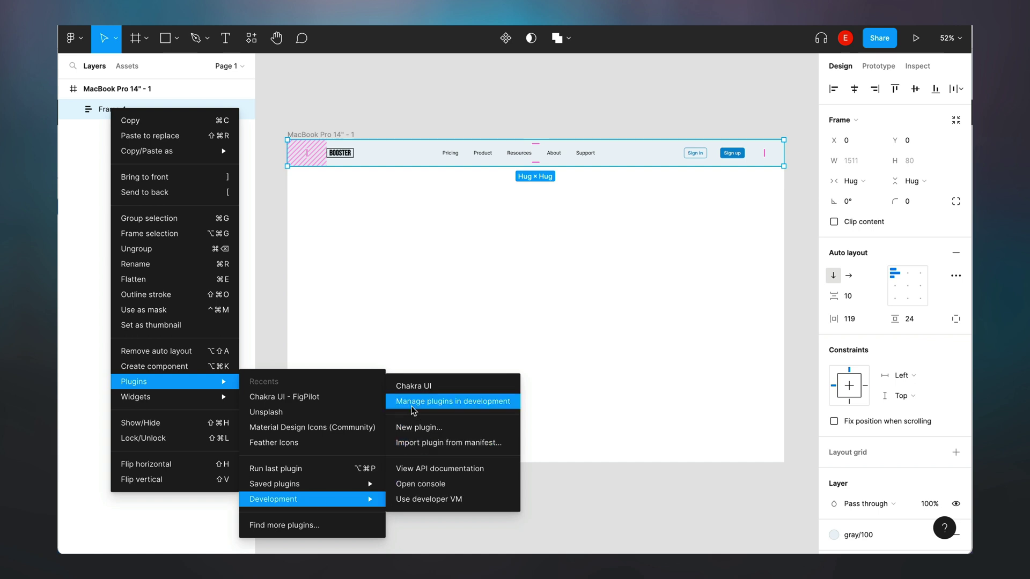
left_click(410, 388)
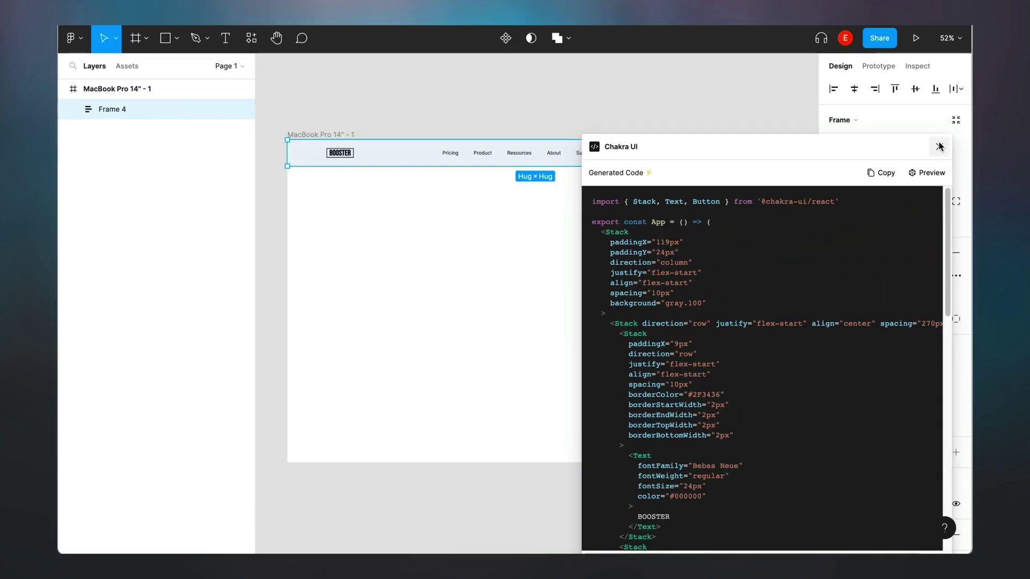
left_click(939, 147)
Add the text 'Boost Productivity across design and developer team' below the nav bar
left_click(710, 94)
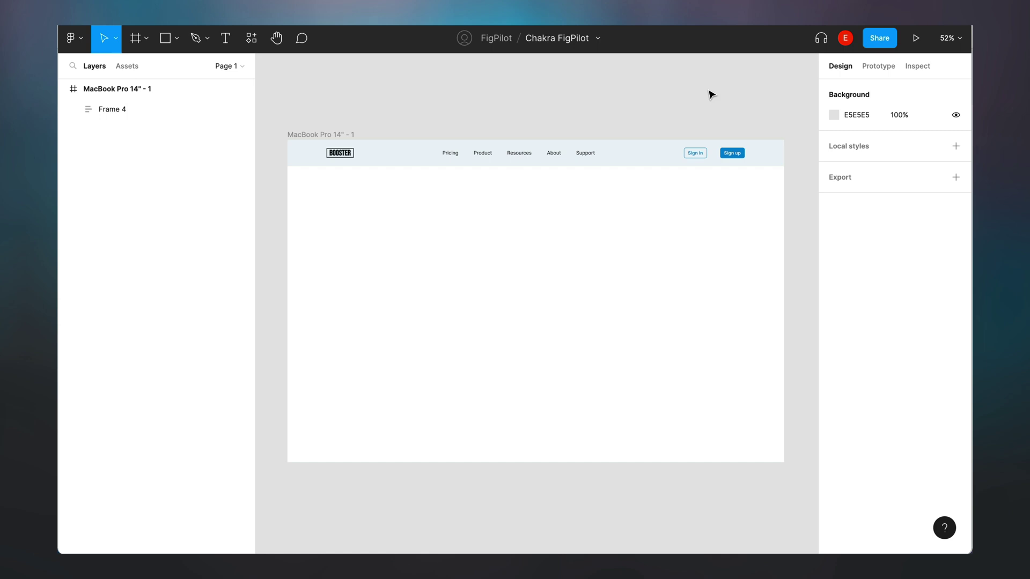
left_click(226, 39)
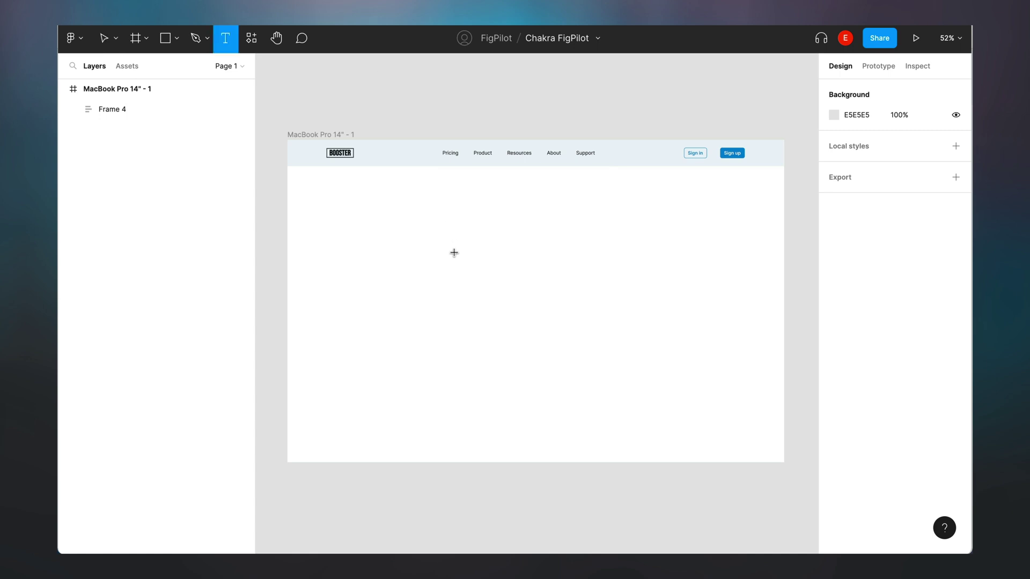
left_click(454, 253)
type("Boost Productivity ac")
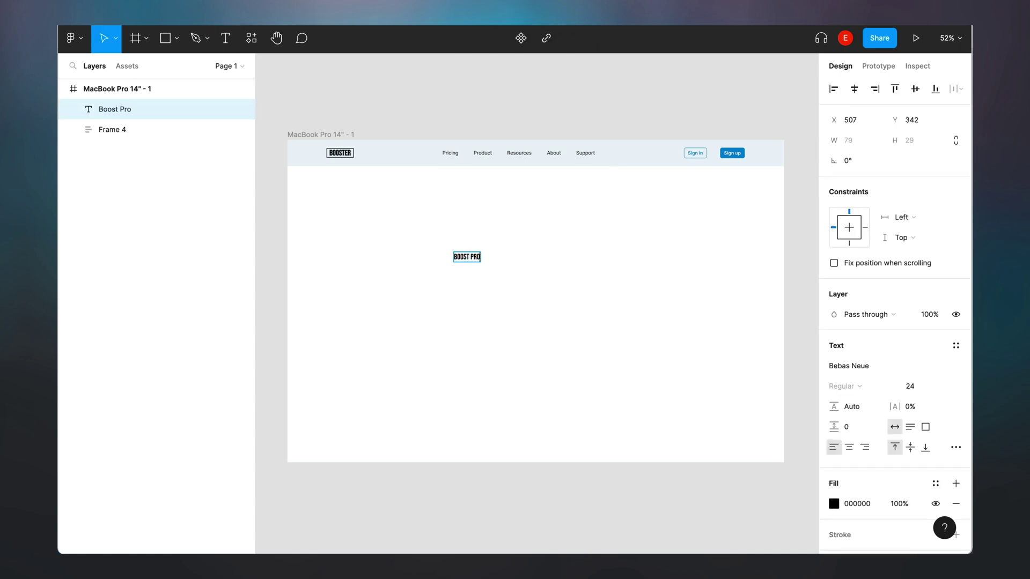
type("ross design and develo")
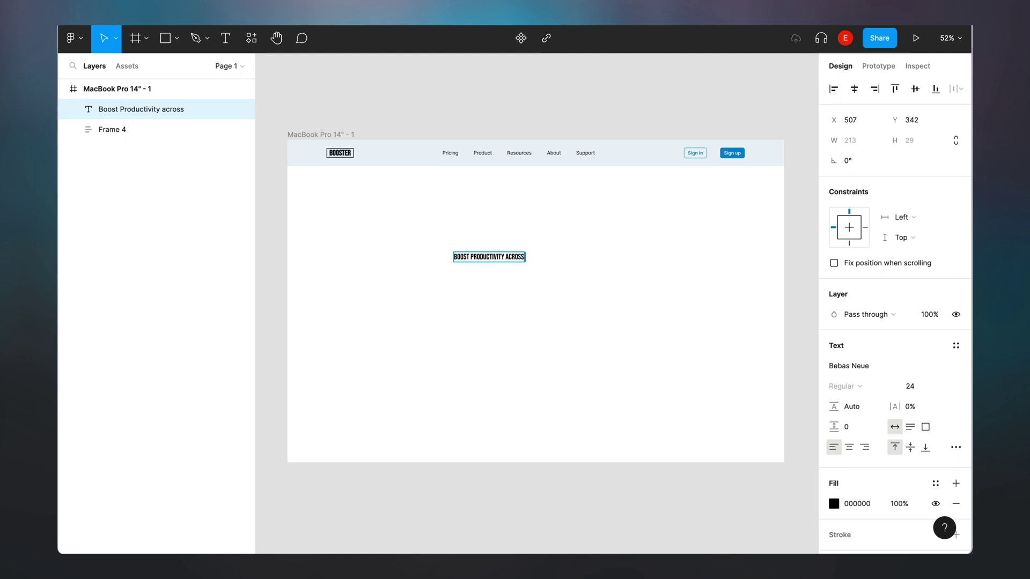
type("per team")
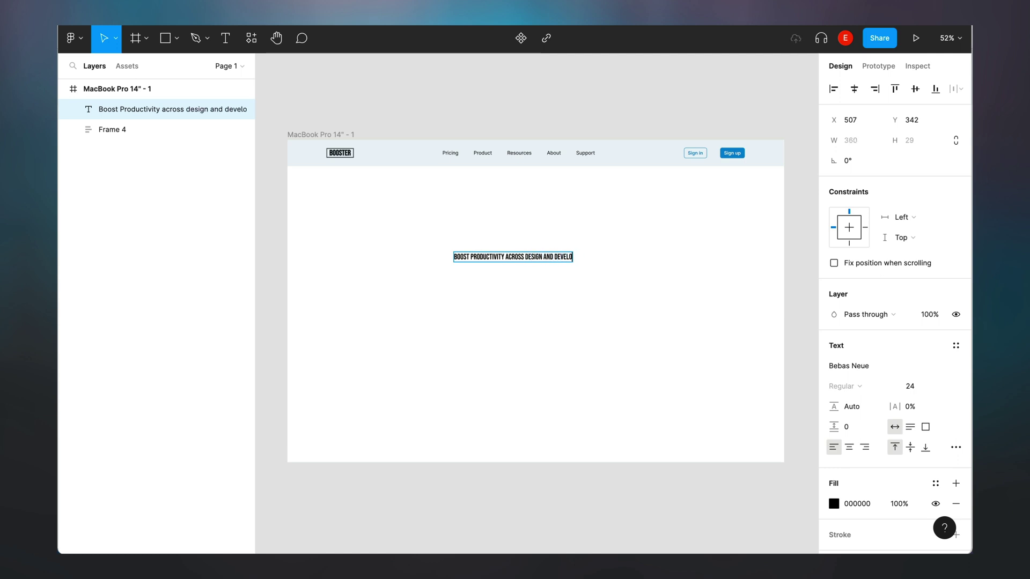
key("Escape")
Style the heading as Inter Bold at size 54
left_click(878, 367)
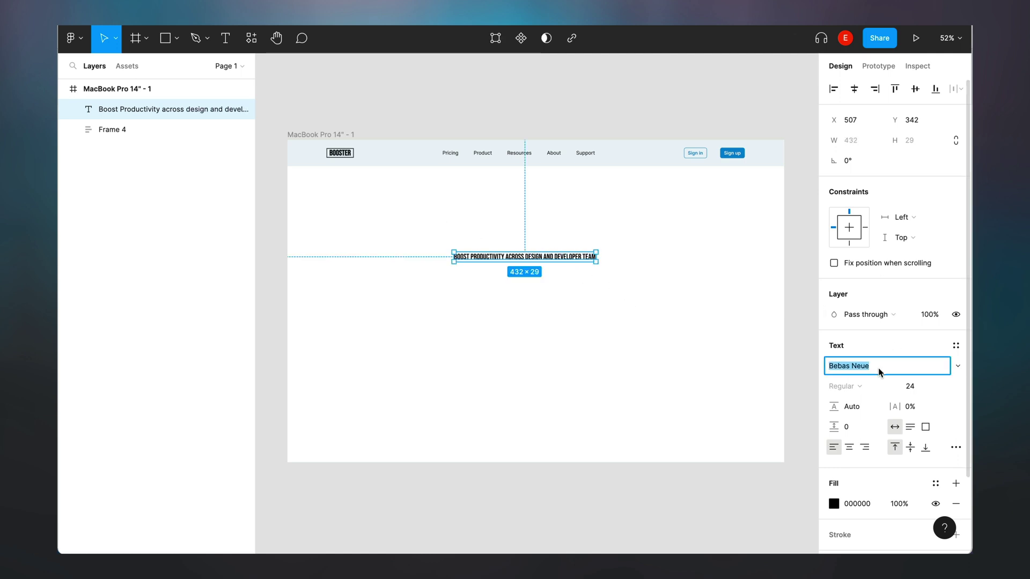
type("Inter")
key("Return")
left_click(921, 390)
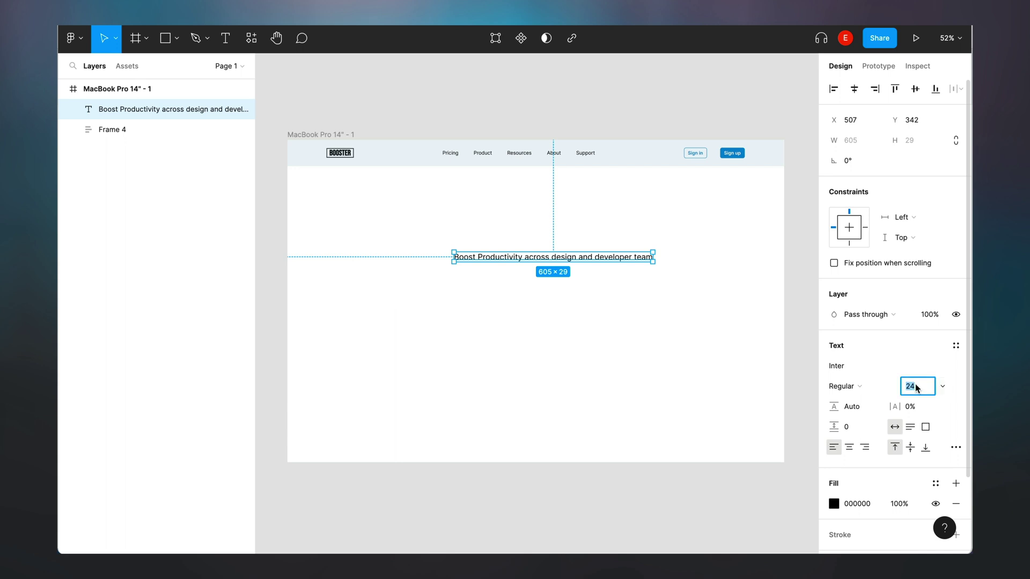
type("54")
key("Return")
left_click(858, 386)
left_click(852, 432)
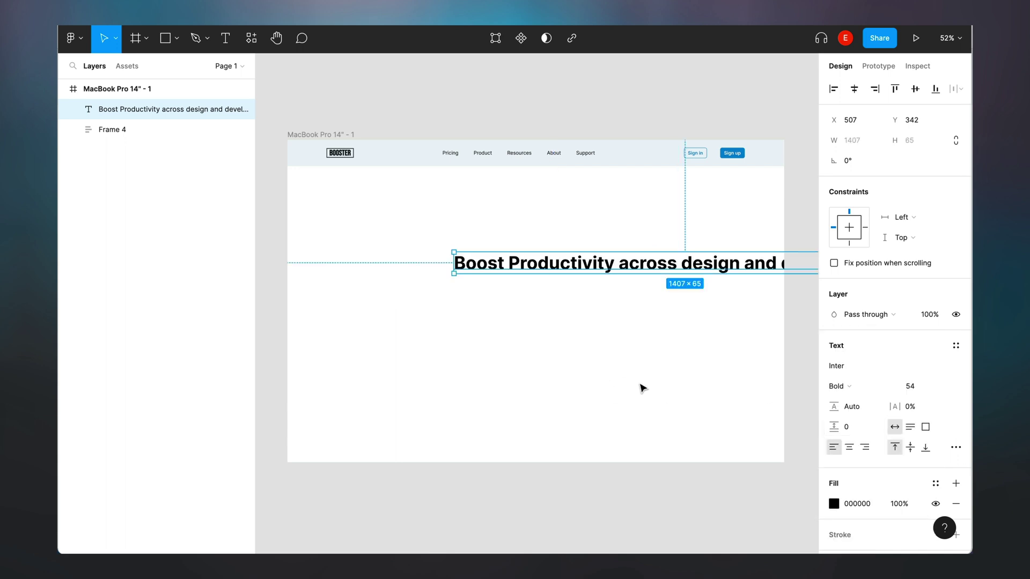
Centre-align the heading at 720 wide and duplicate it just below
scroll(639, 386, "right", 3)
left_click_drag(756, 298, 511, 252)
scroll(554, 303, "left", 3)
left_click(849, 447)
left_click_drag(677, 253, 620, 255)
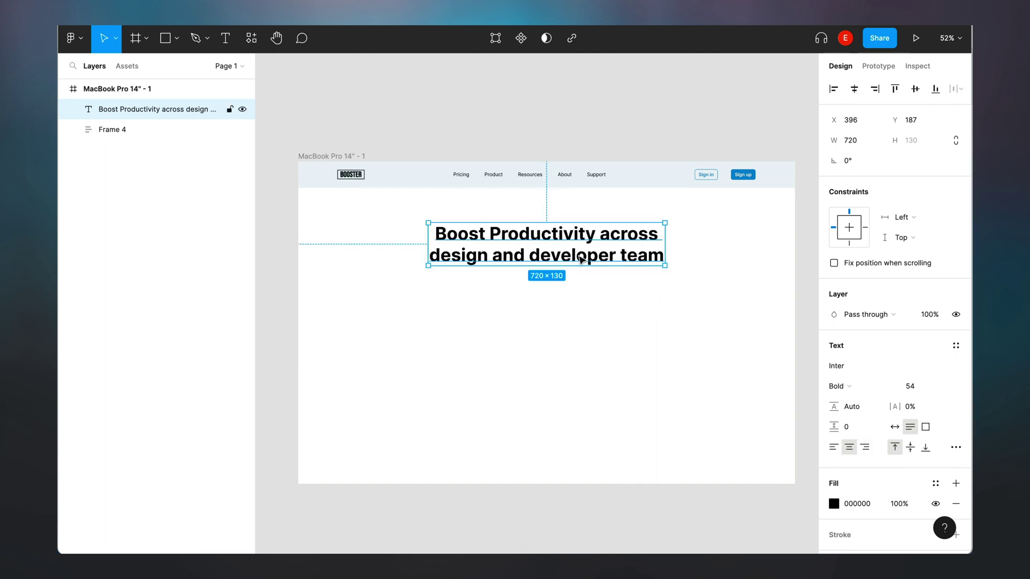
left_click_drag(555, 239, 555, 290)
key("Return")
Replace the copy's text with '10X your product launch and boost productivity across your design and developer teams using FigPilot'
type("10X your producy")
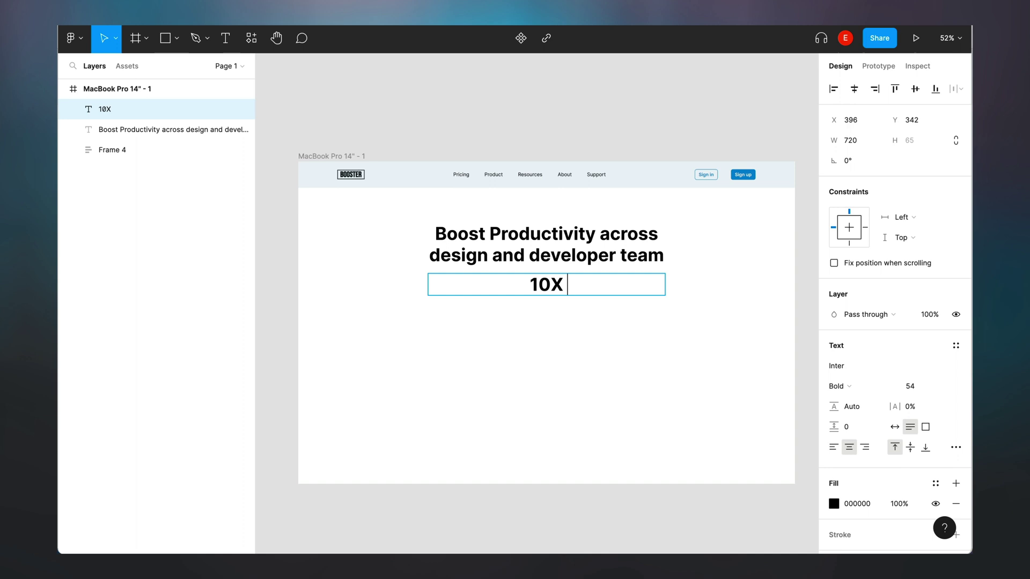
key("BackSpace")
key("BackSpace")
type("t")
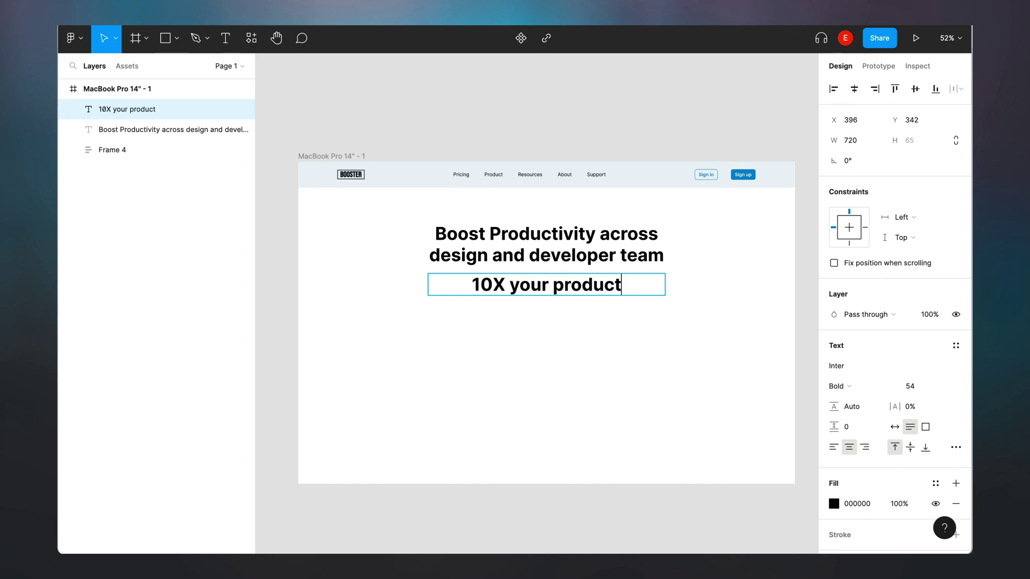
type(" launch and boost producti")
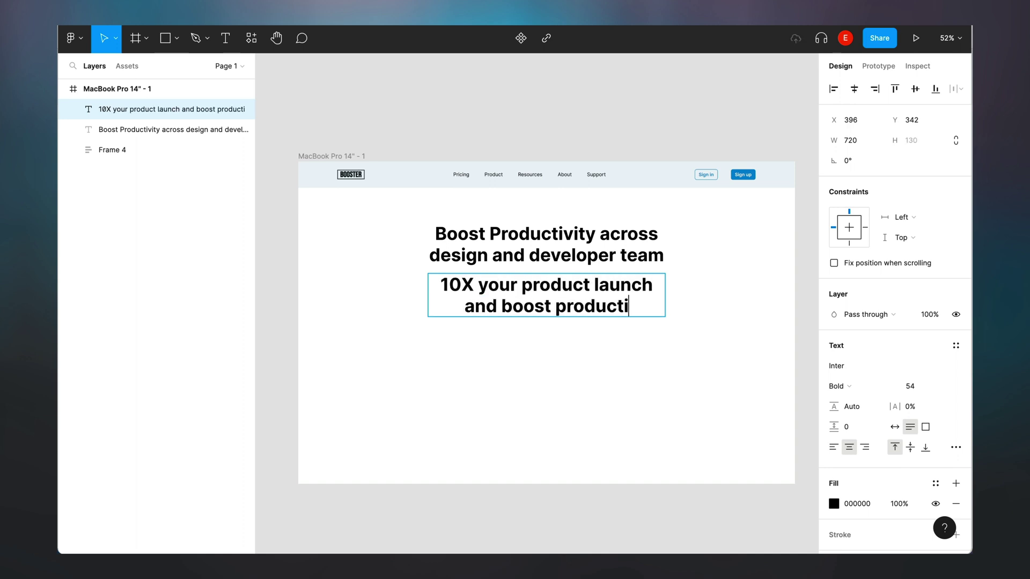
type("vity across your design and developer team")
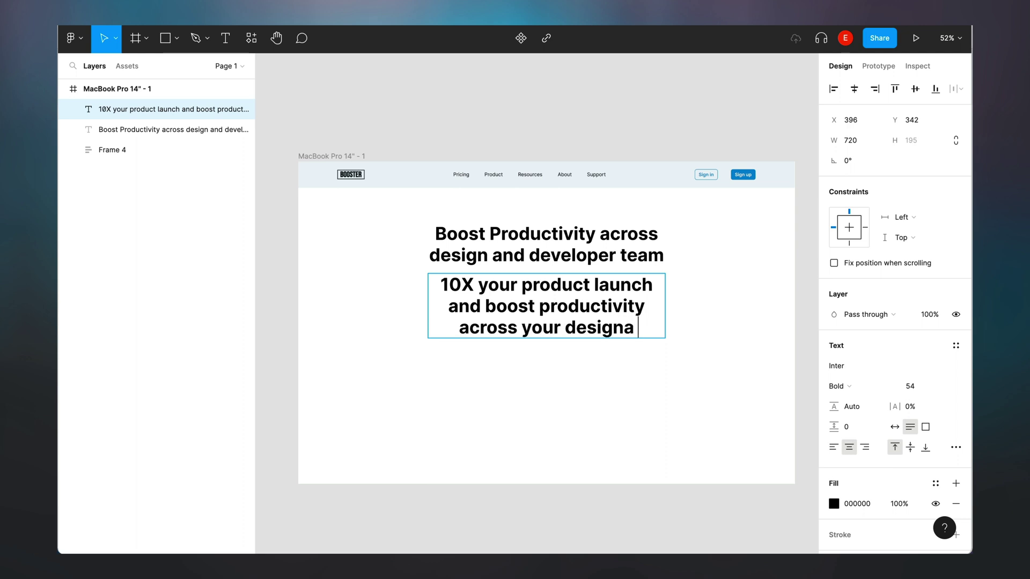
type("s using FigPilot")
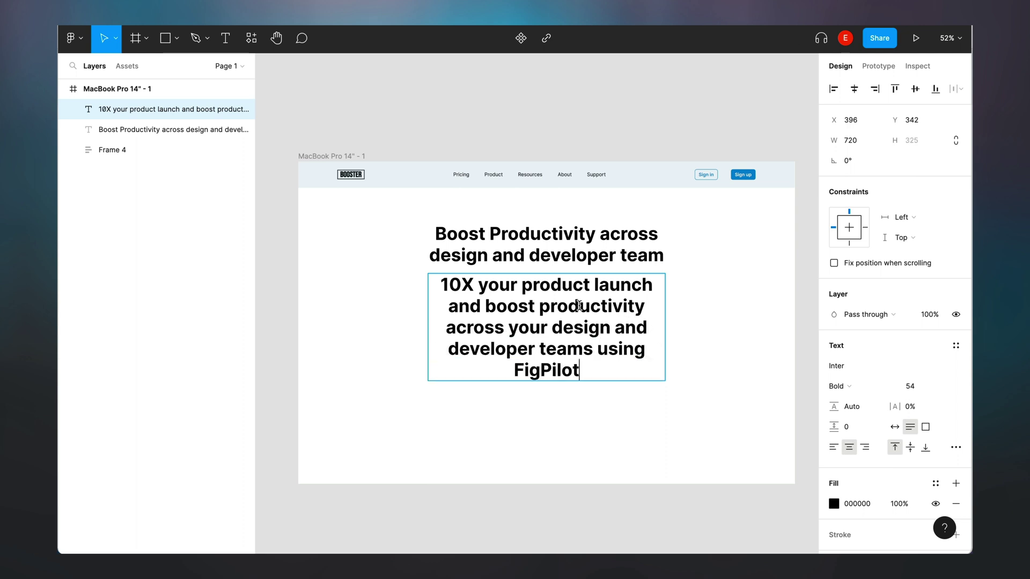
key("Escape")
Make the subtitle Regular, size 21, gray/500, centred under the heading
left_click(837, 386)
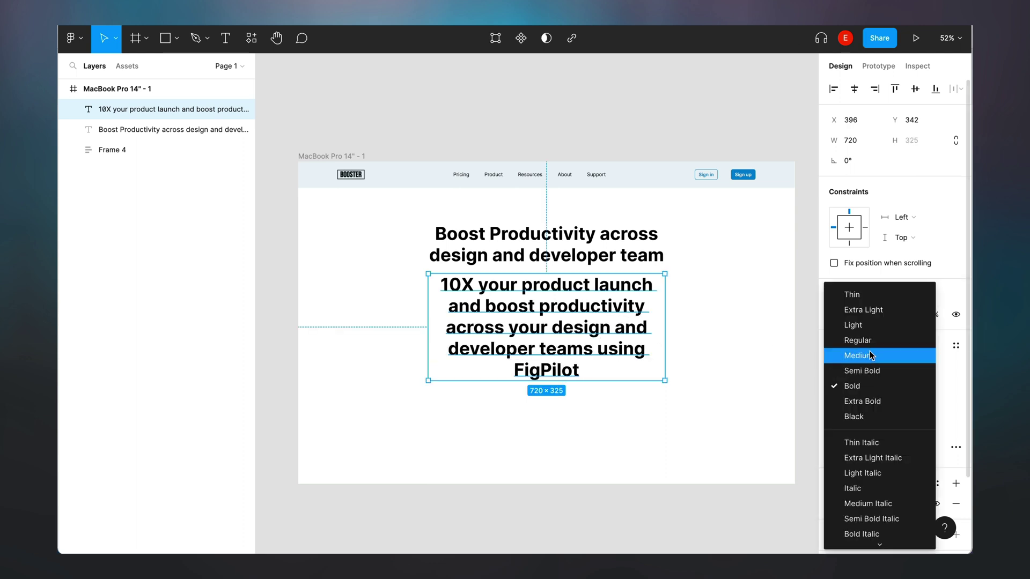
left_click(858, 332)
left_click(915, 386)
type("1")
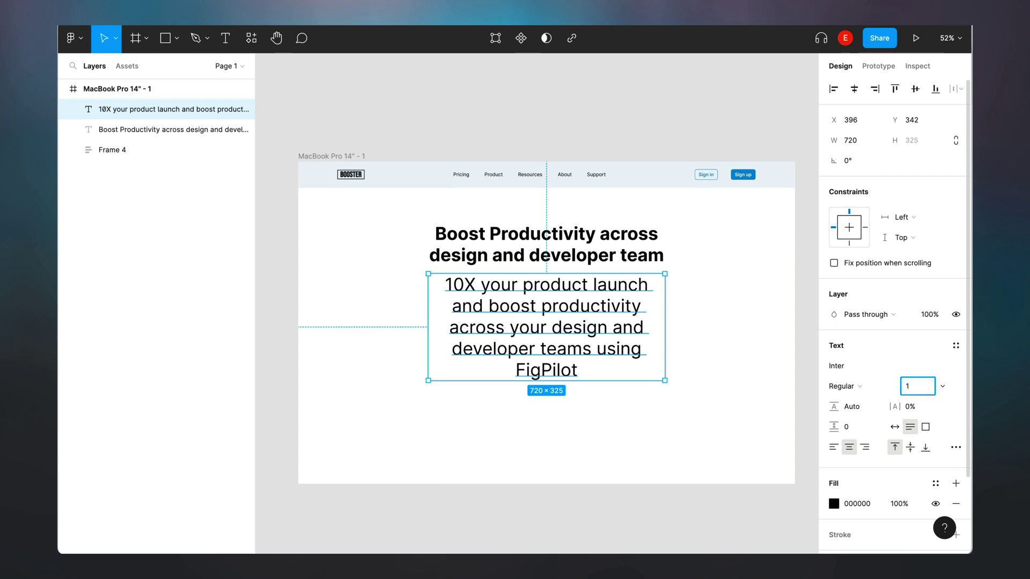
key("Return")
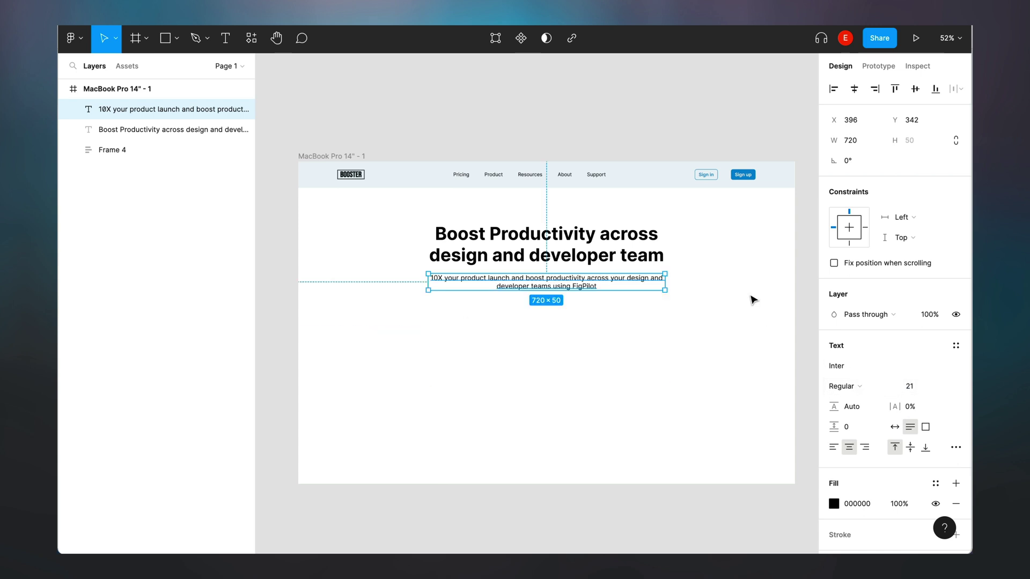
left_click(933, 485)
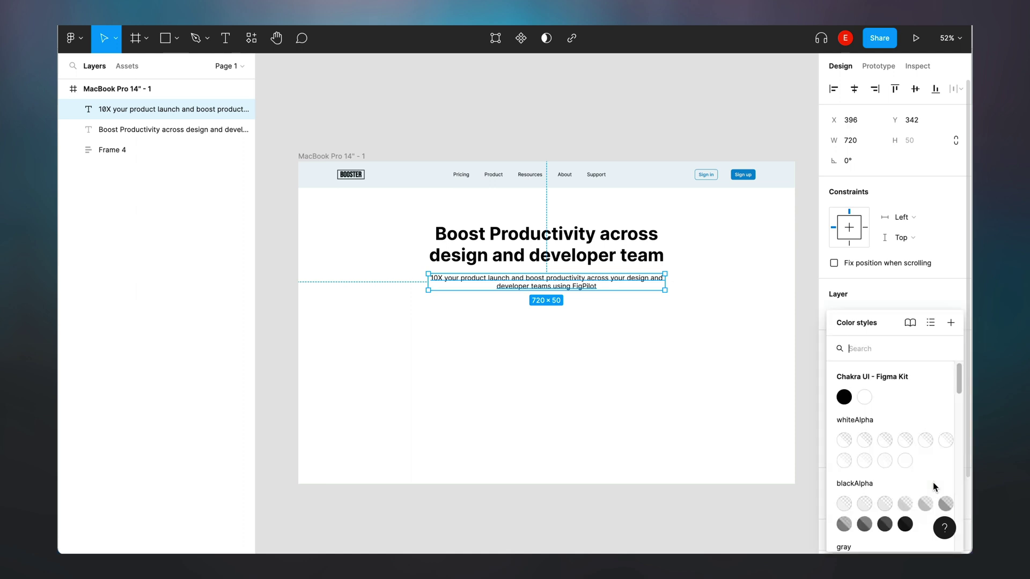
scroll(933, 482, "down", 4)
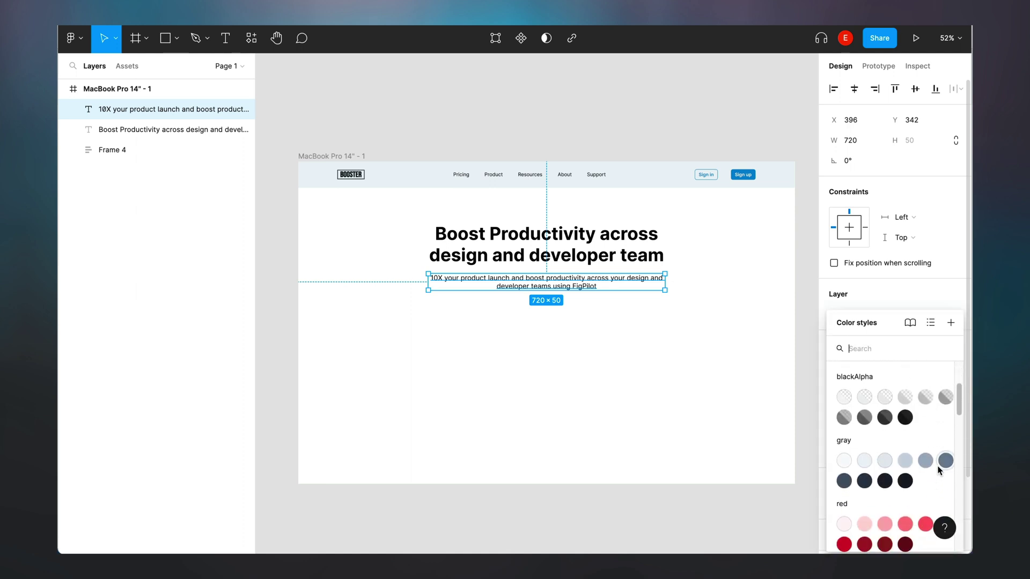
left_click(941, 464)
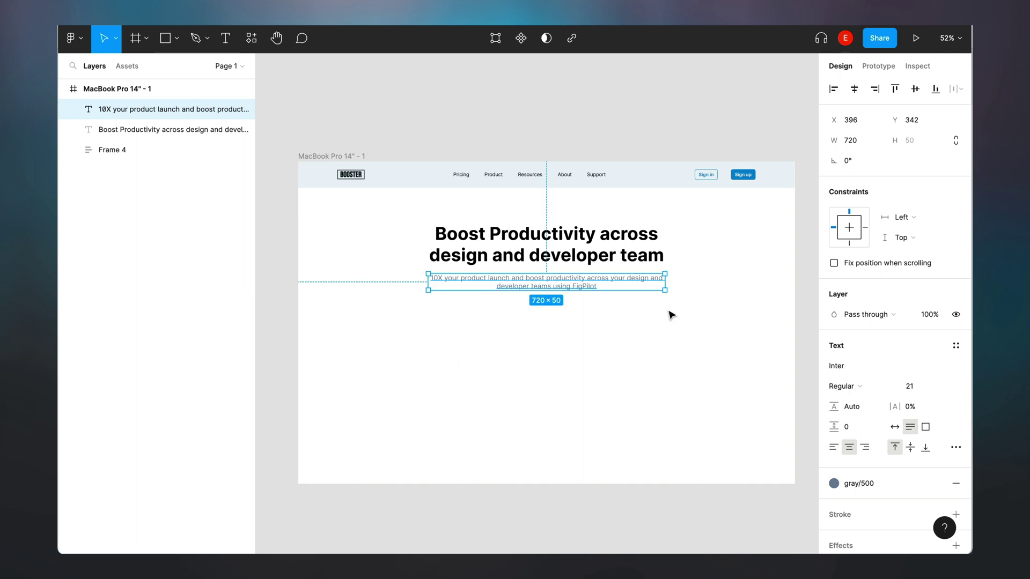
left_click_drag(586, 285, 597, 283)
key("Escape")
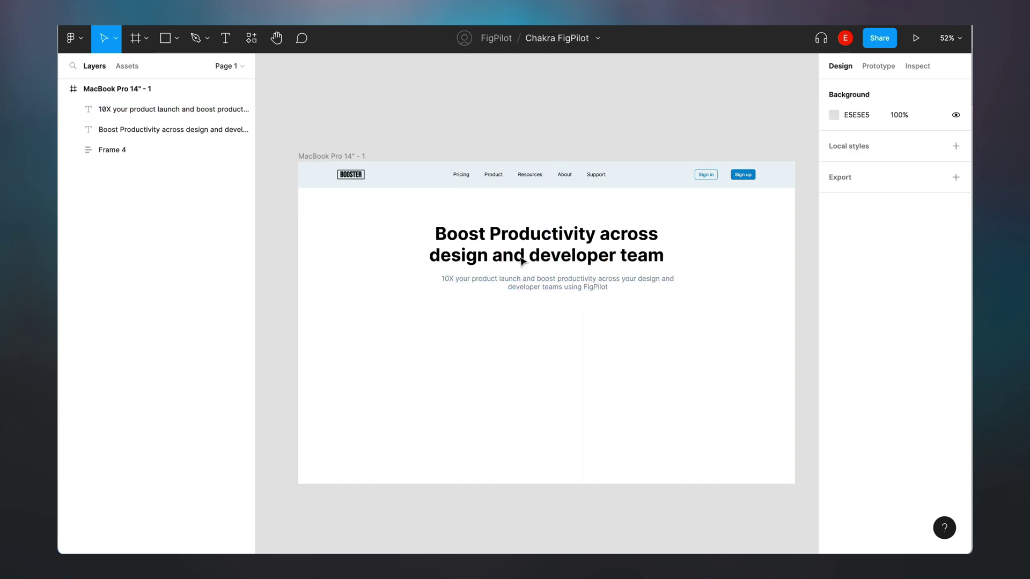
Place a Chakra Button below the subtitle, without left icon, labelled 'Request Demo'
left_click(128, 67)
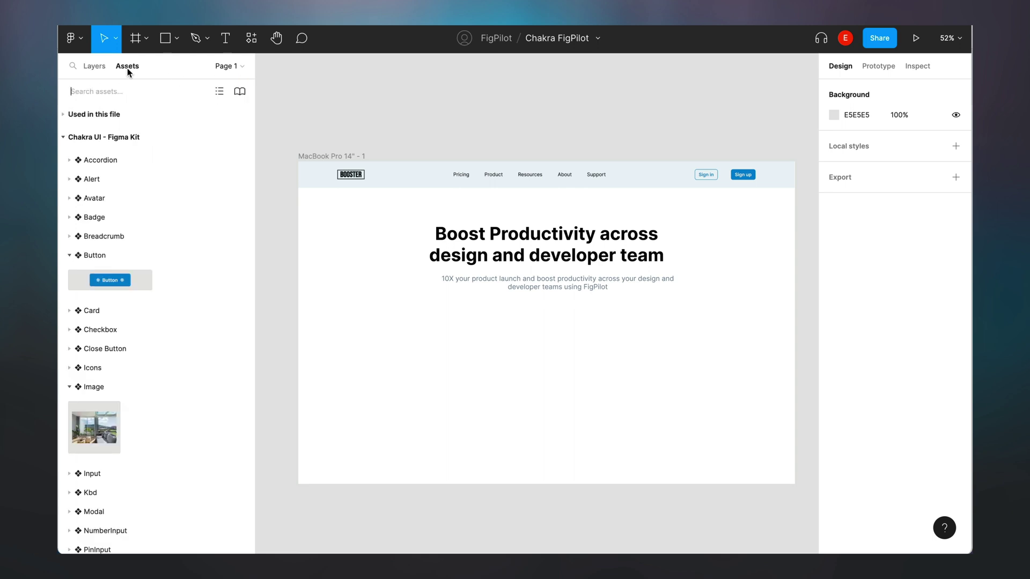
left_click_drag(103, 283, 554, 336)
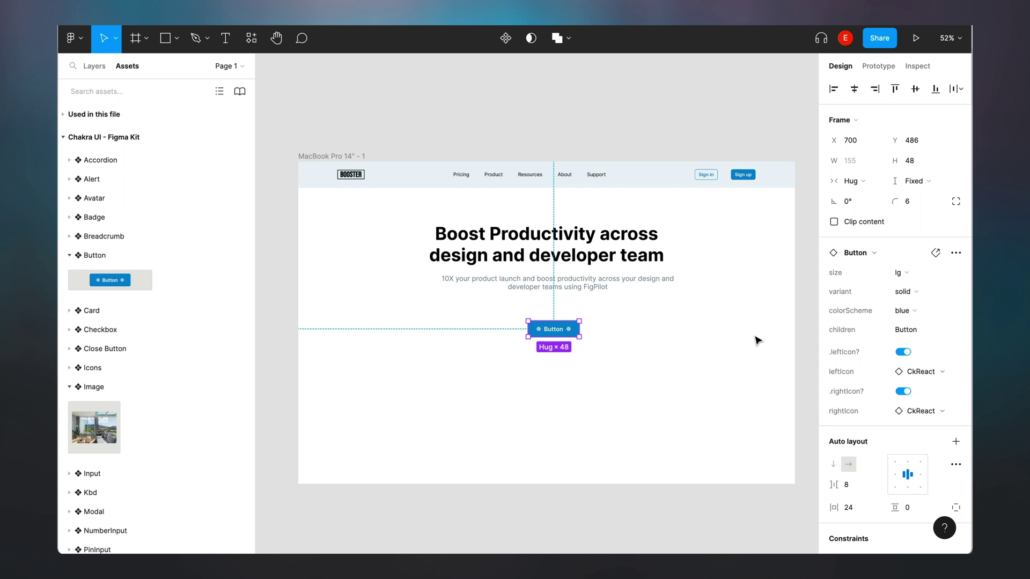
left_click(903, 353)
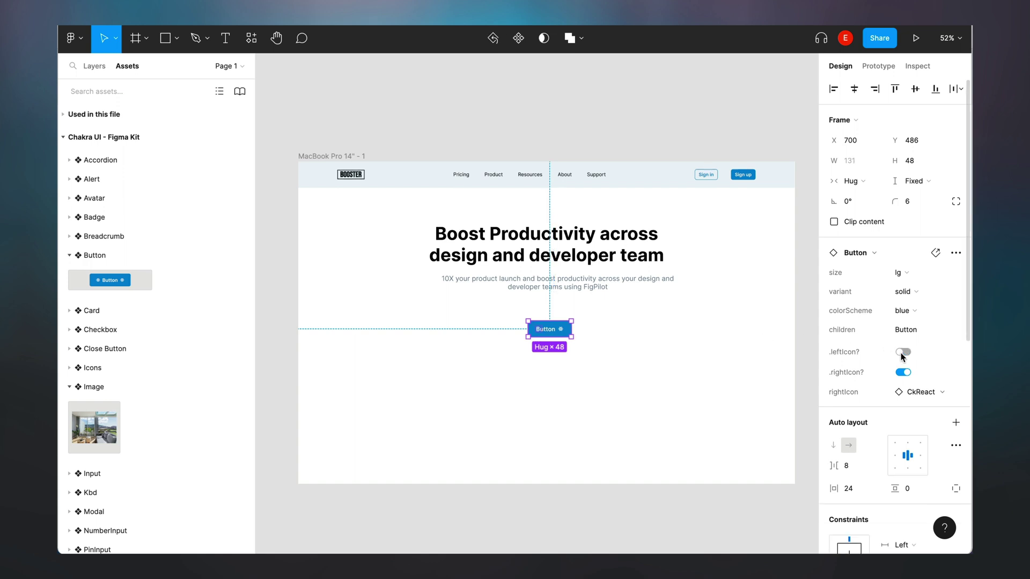
left_click(901, 336)
type("Request ")
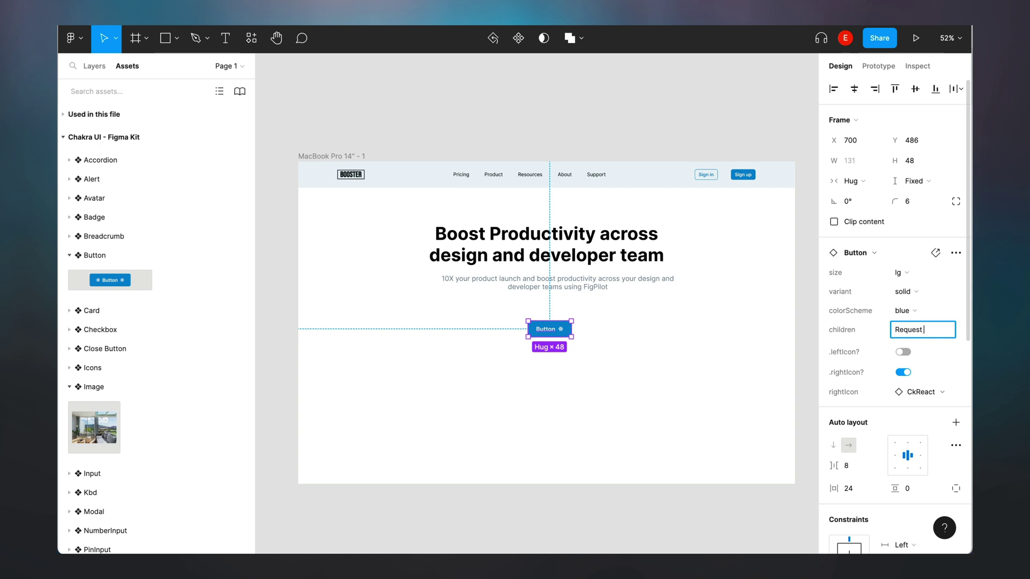
type("Demo")
Swap the button's right icon to the chevron-right icon
left_click(912, 392)
scroll(874, 446, "down", 8)
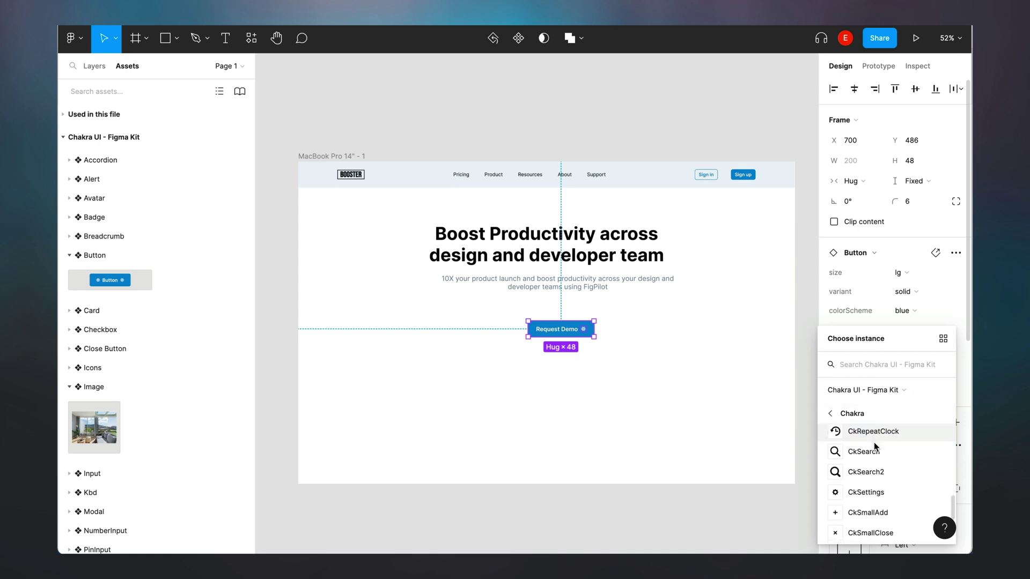
scroll(874, 443, "down", 3)
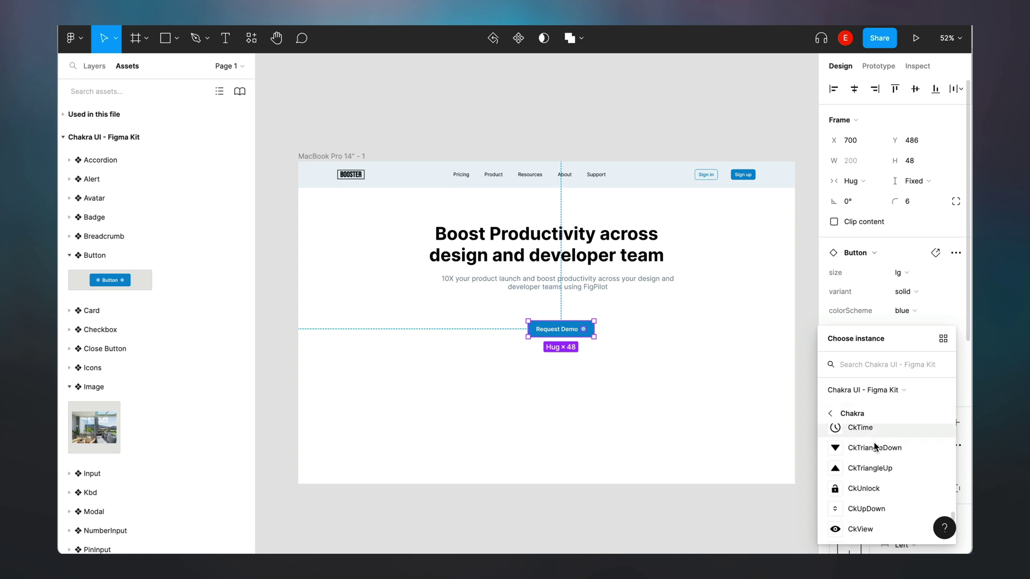
scroll(873, 442, "up", 5)
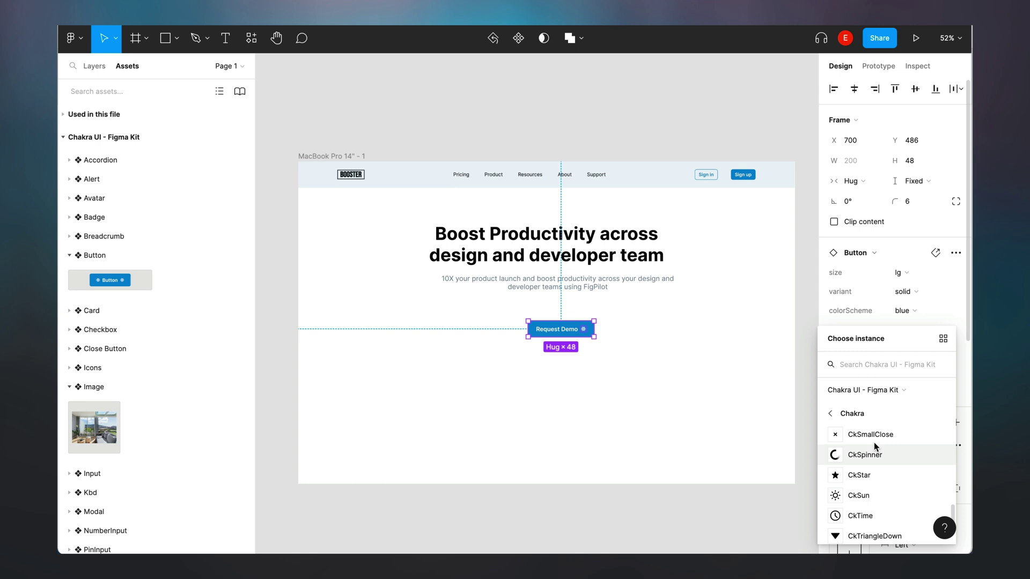
type("chevr")
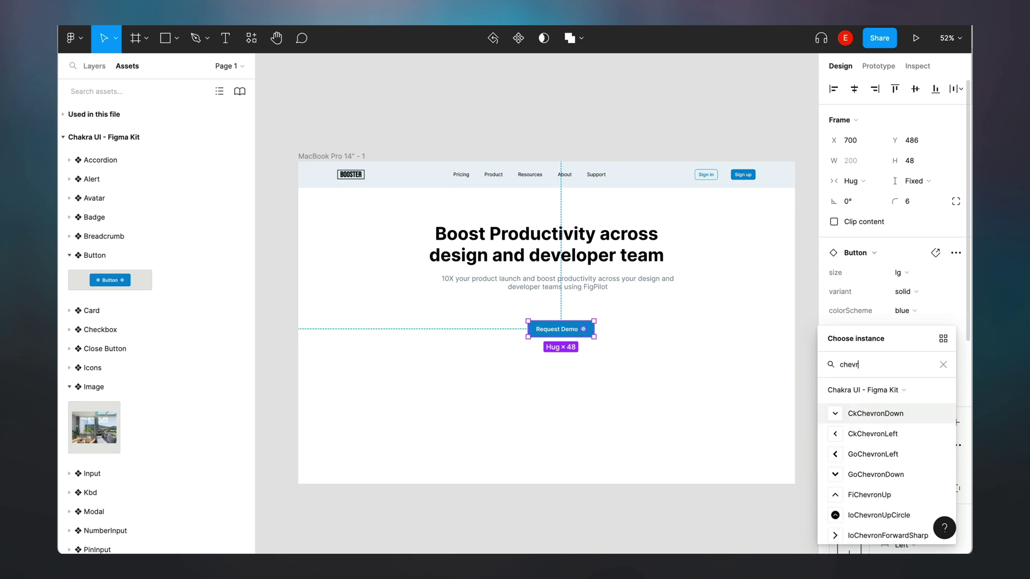
type("on right")
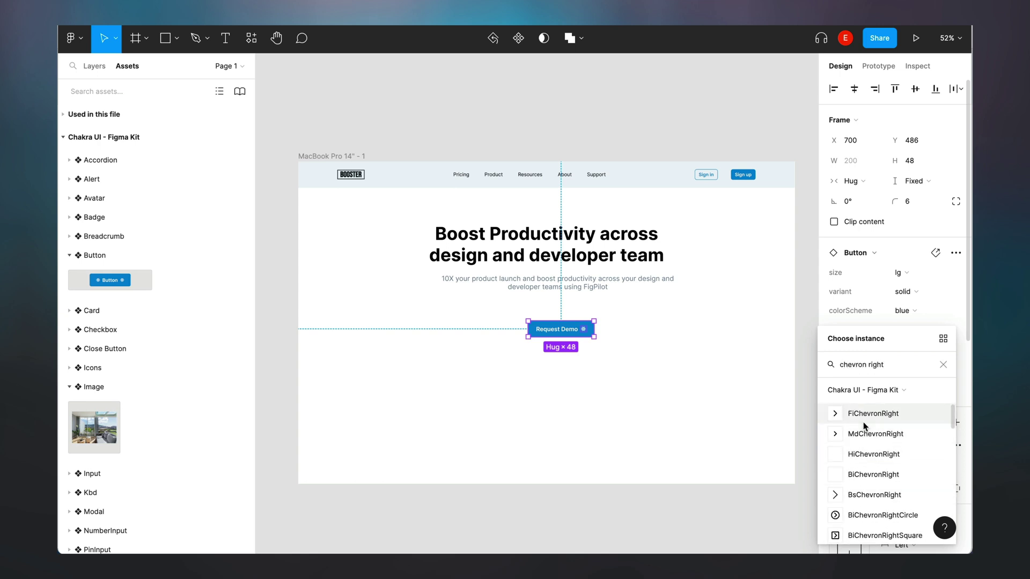
scroll(864, 418, "down", 1)
left_click(864, 418)
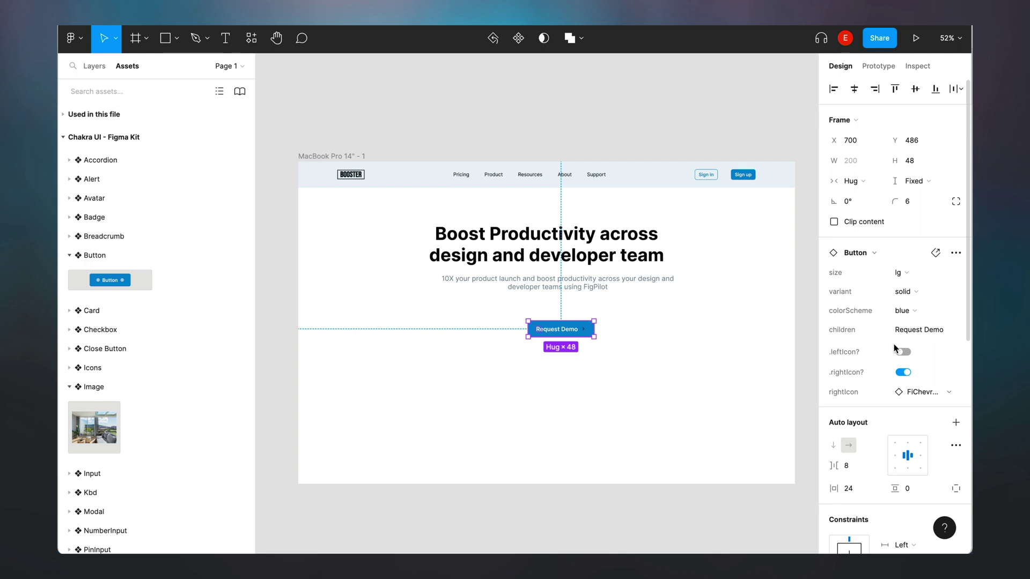
Replace the black colour with a colour style and move the button up toward the subtitle
scroll(918, 468, "down", 6)
left_click(935, 441)
left_click(757, 410)
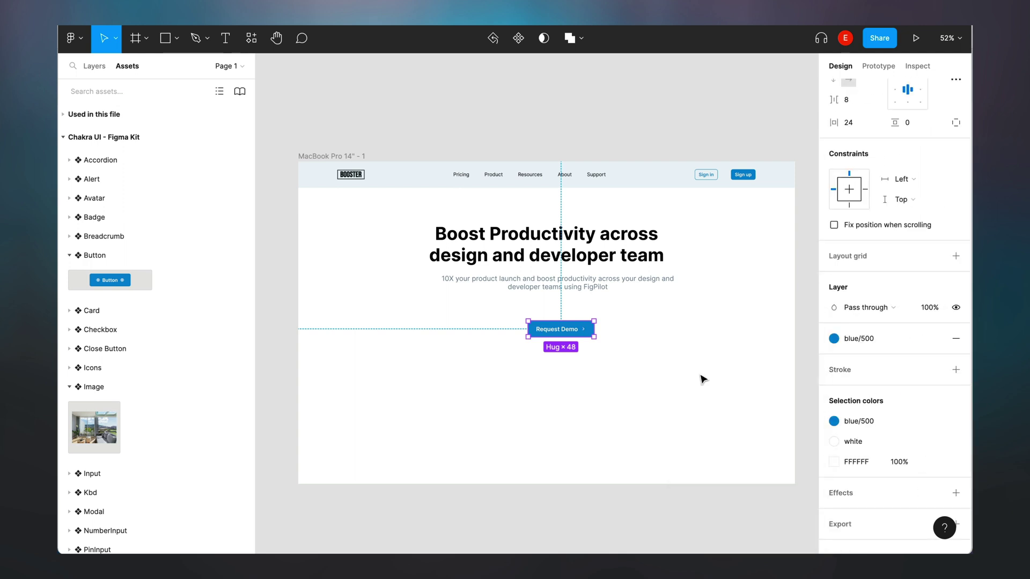
left_click(698, 372)
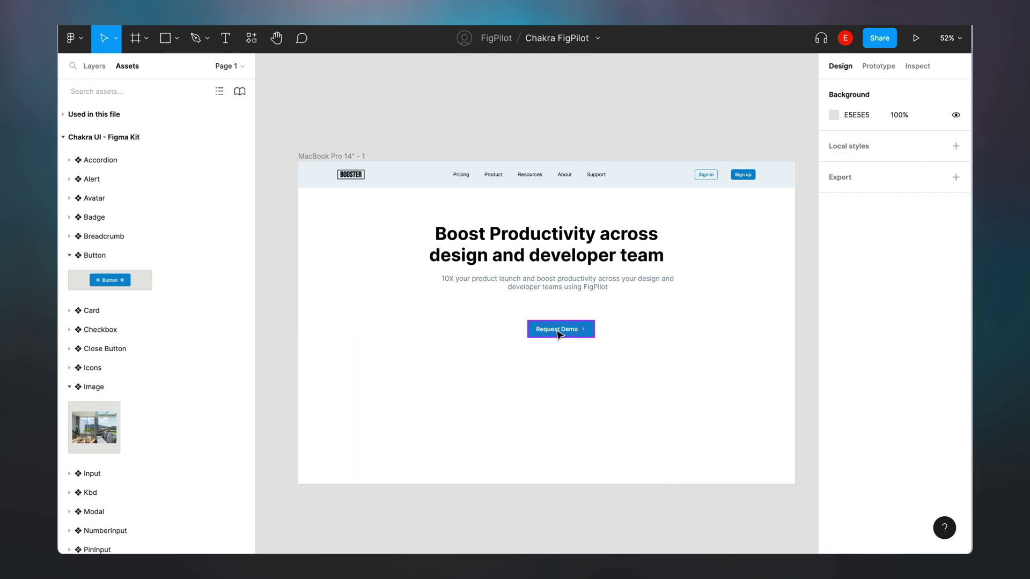
left_click_drag(559, 335, 554, 322)
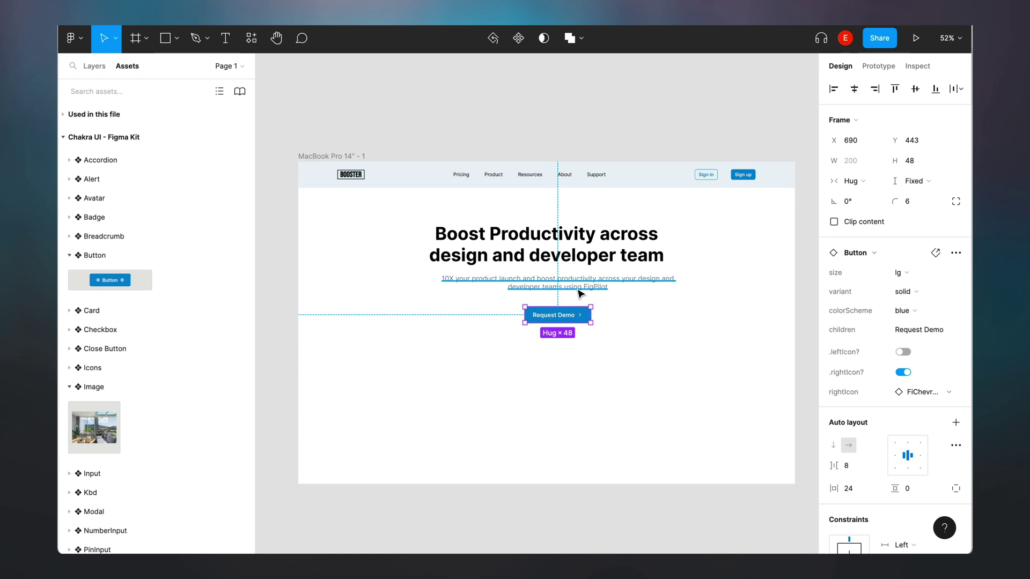
Group the heading and subtitle and turn them into an auto-layout frame
left_click(580, 293)
left_click(582, 255, "shift")
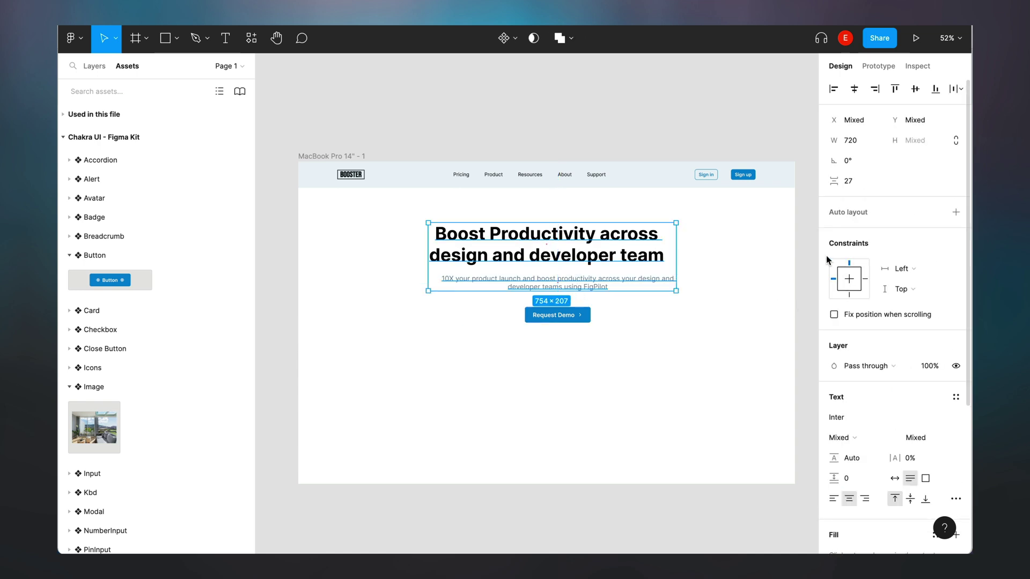
key("ctrl+g")
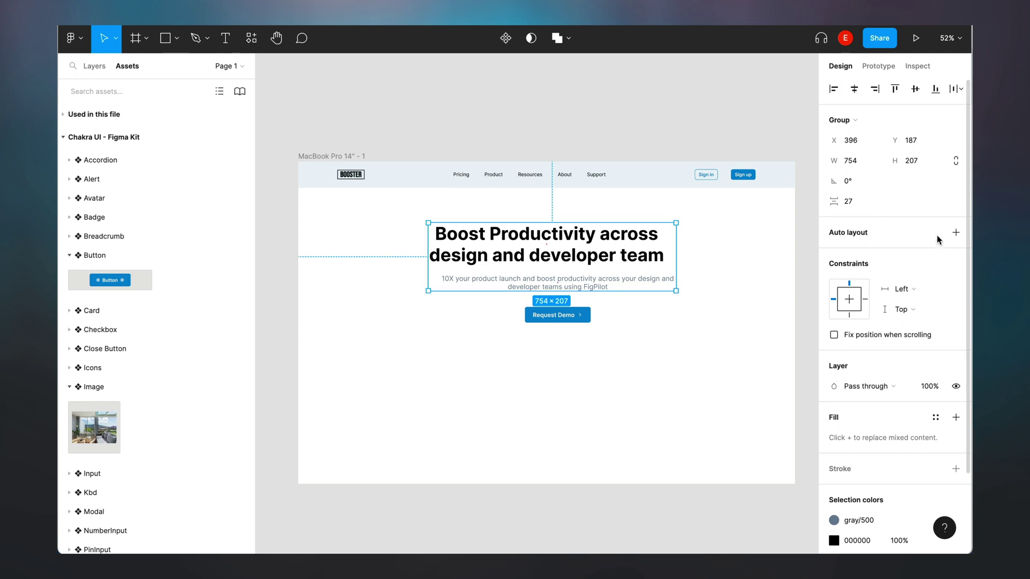
left_click(956, 232)
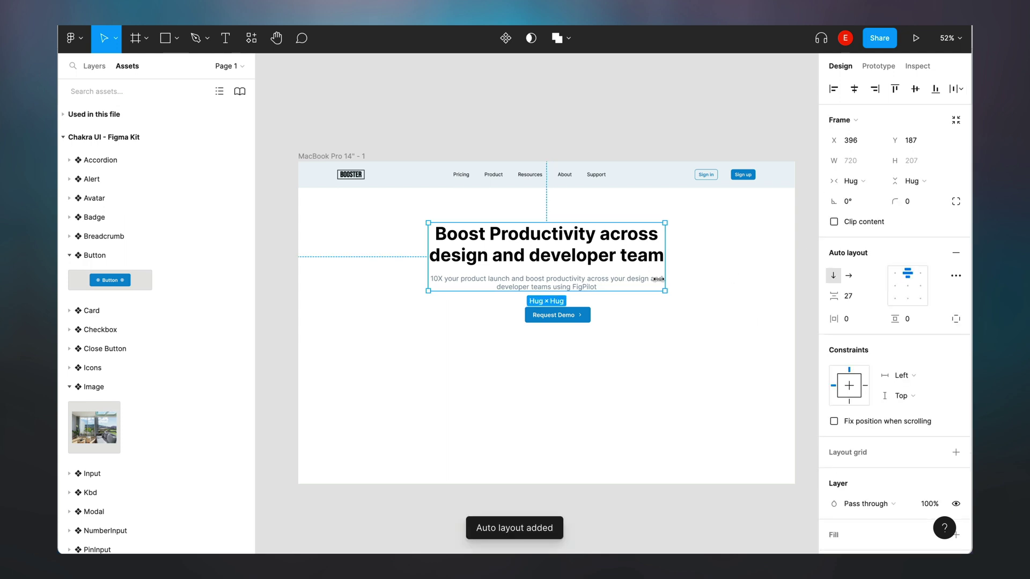
Wrap the text frame and Request Demo button together in auto layout
left_click(584, 320, "shift")
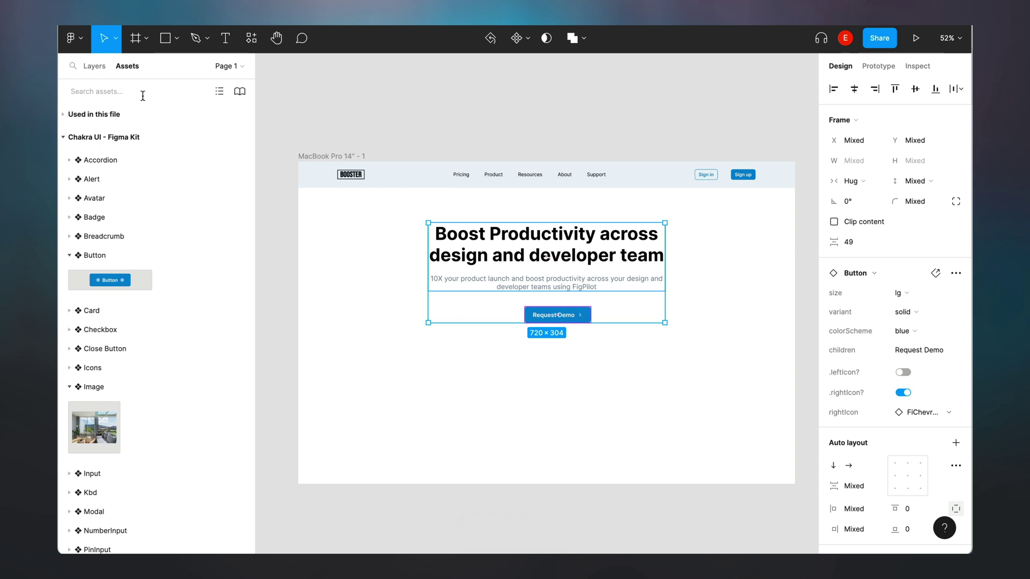
left_click(87, 66)
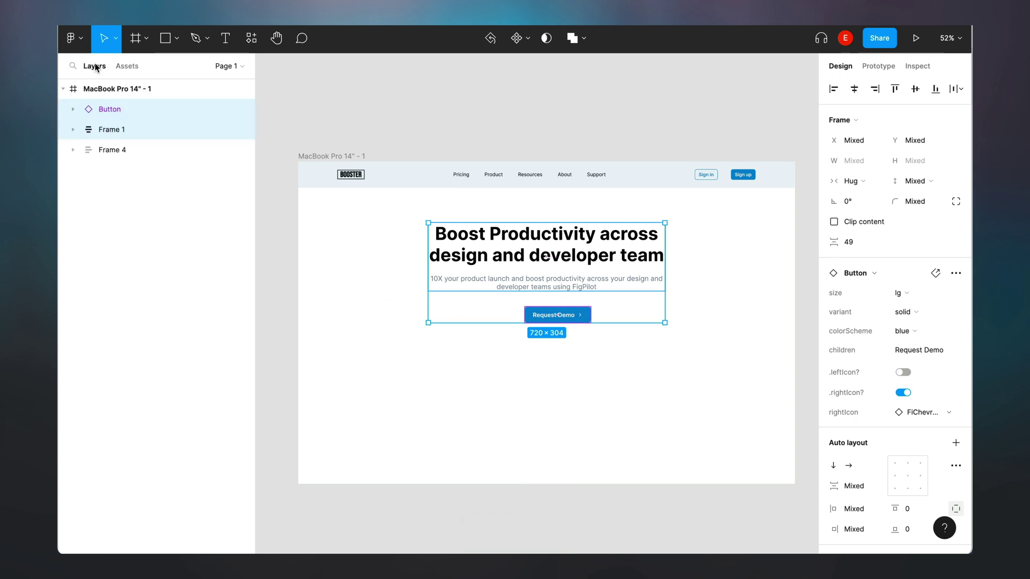
right_click(119, 112)
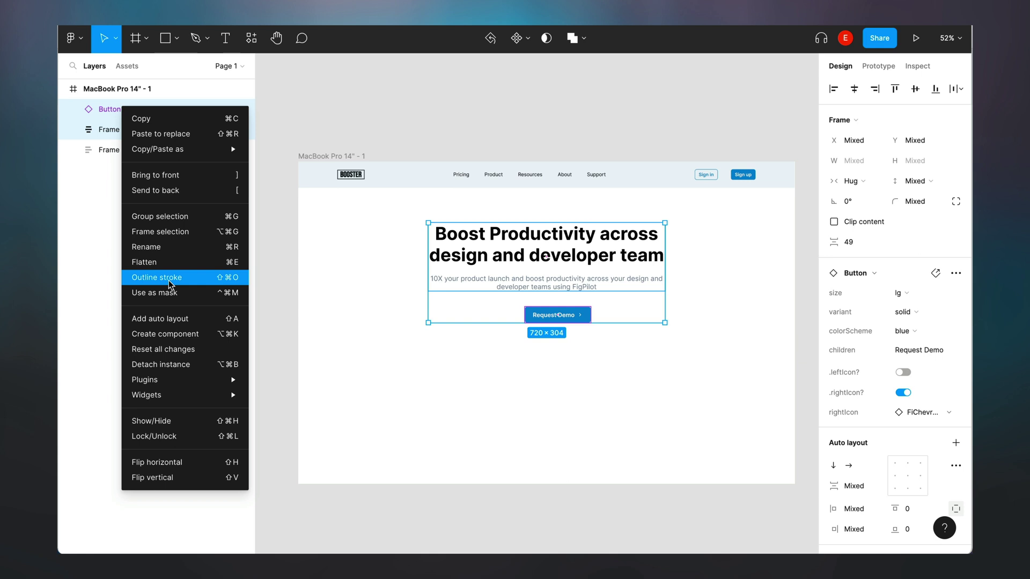
left_click(166, 318)
left_click(558, 378)
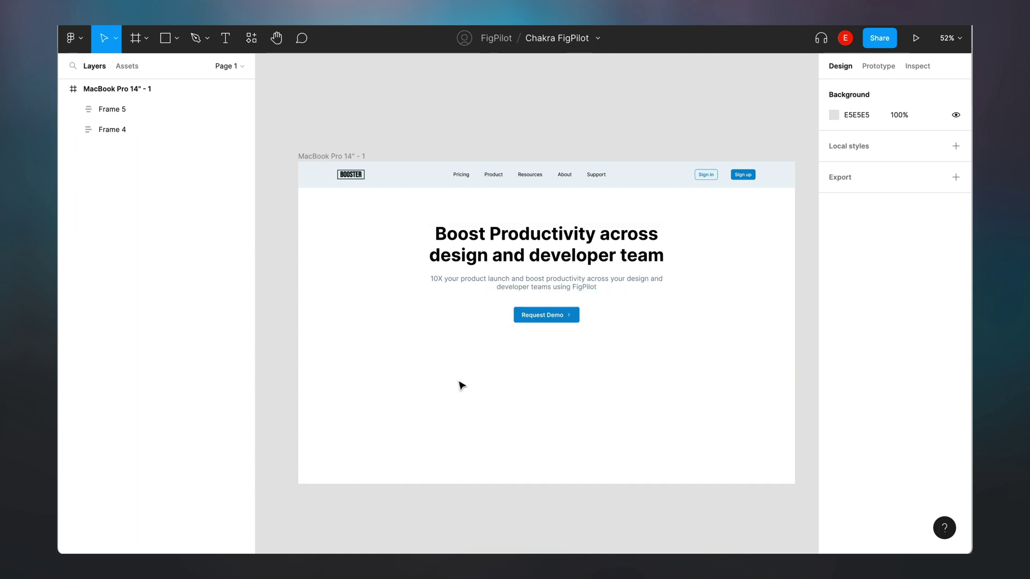
Place a Chakra Image below the hero, sized 1072×364 and centred
left_click(127, 66)
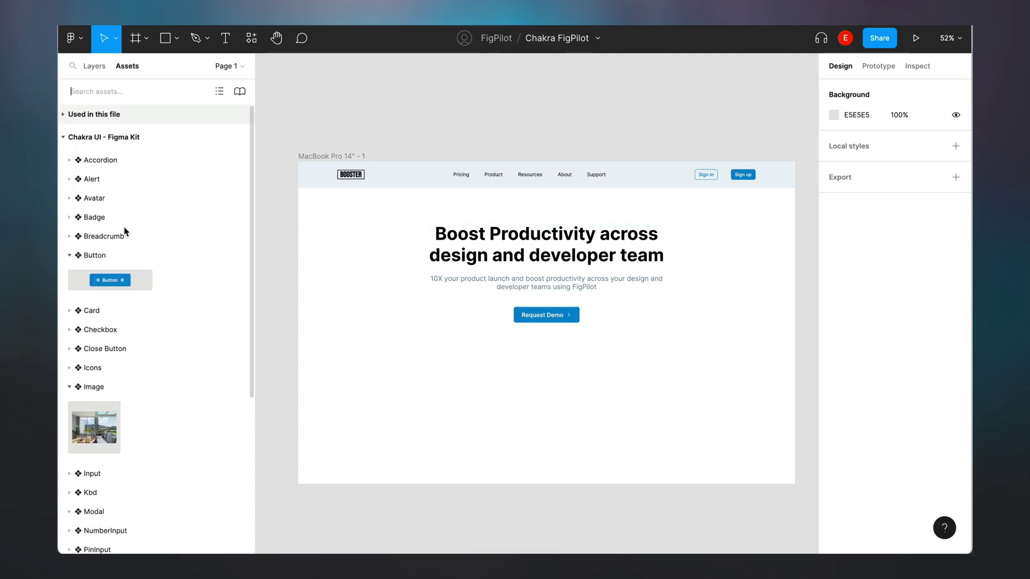
scroll(119, 259, "down", 5)
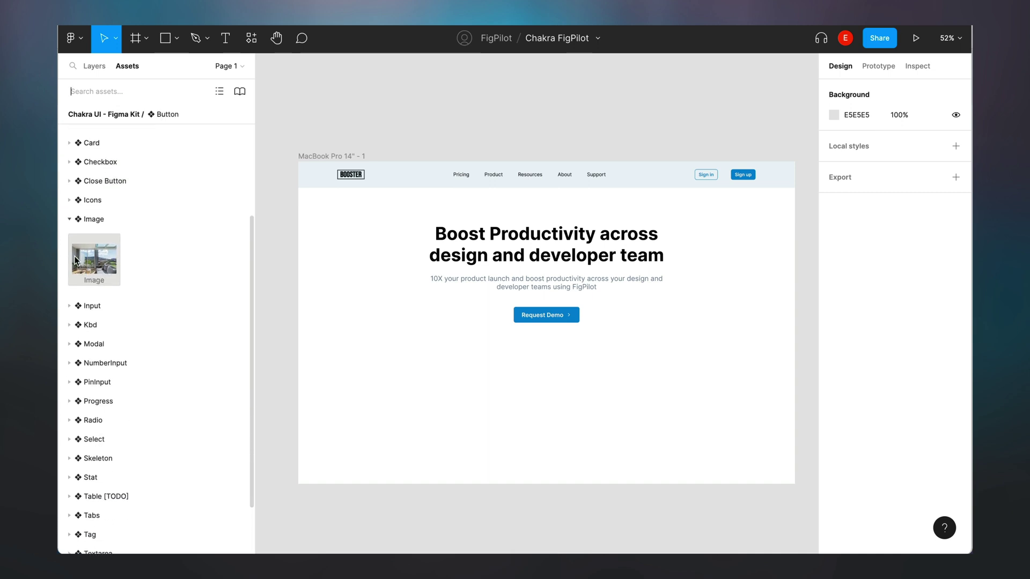
left_click_drag(75, 260, 518, 396)
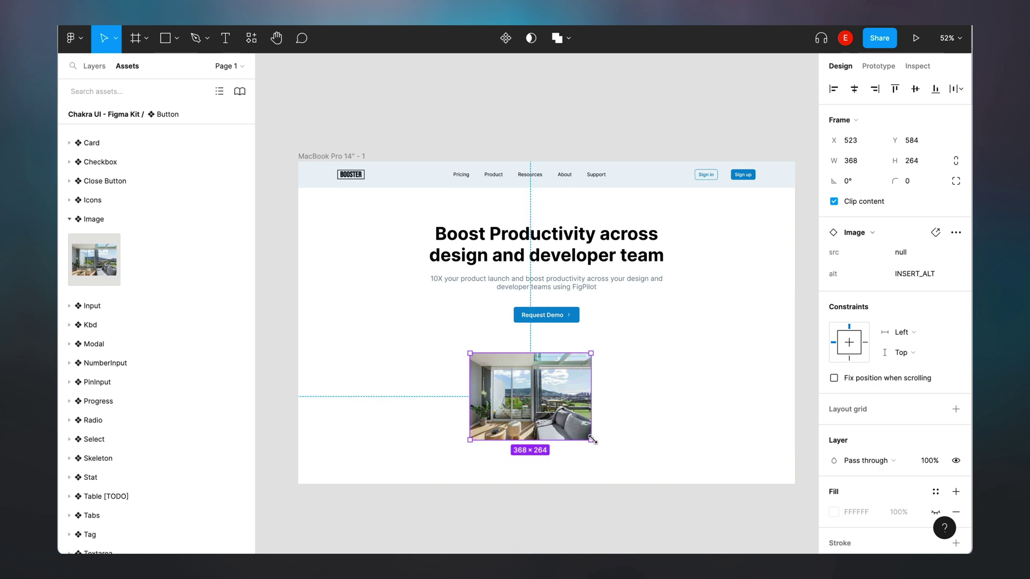
left_click_drag(592, 440, 760, 425)
left_click_drag(501, 444, 501, 472)
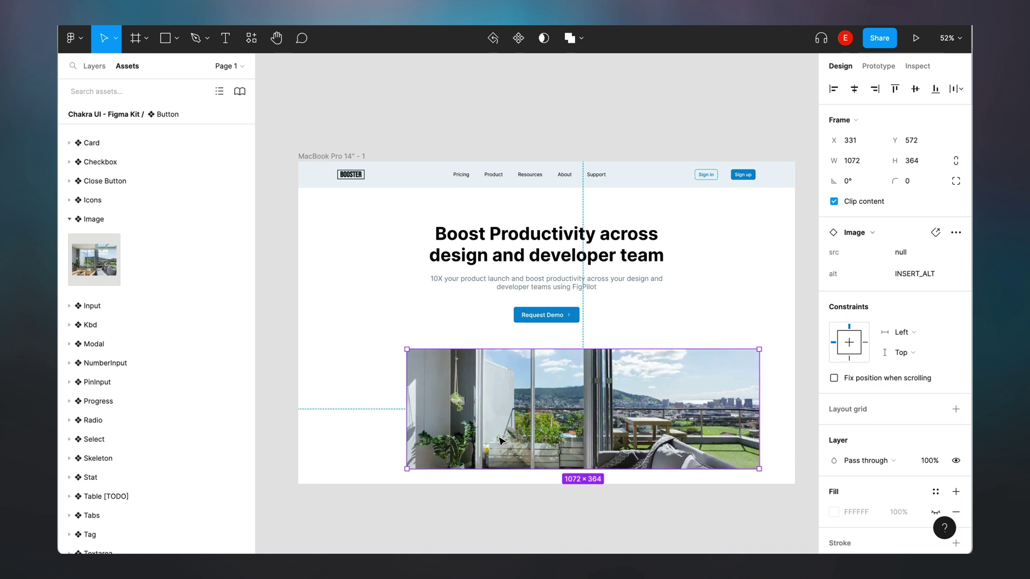
left_click_drag(495, 424, 454, 410)
Stack the hero text group and image in a vertical auto layout
left_click(578, 310)
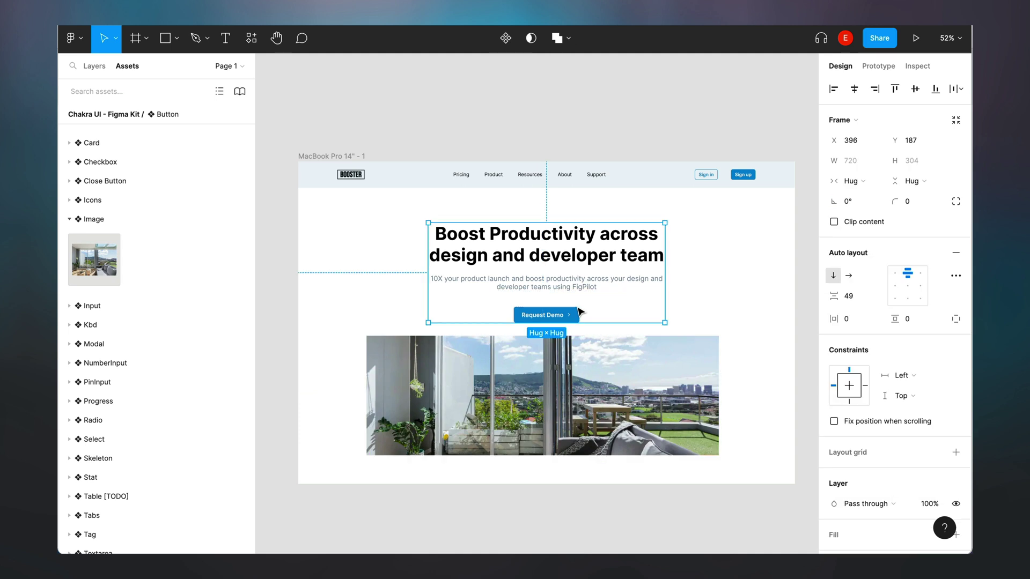
left_click(584, 358, "shift")
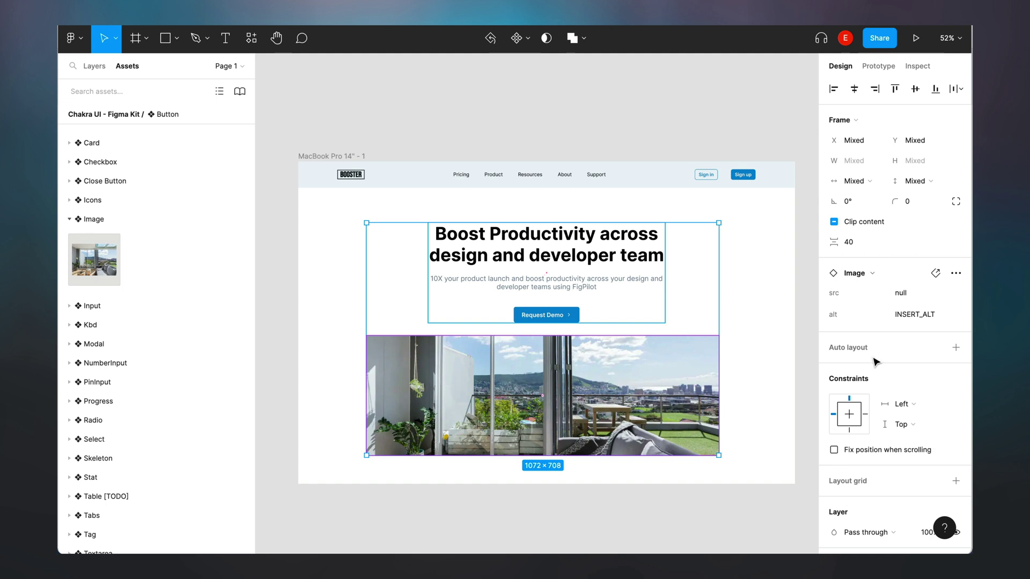
left_click(955, 348)
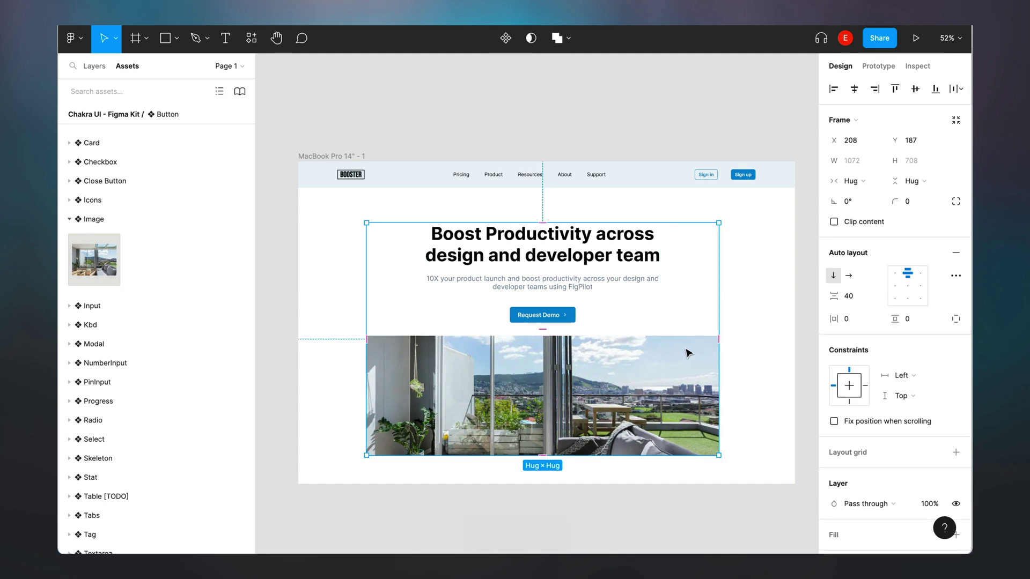
Stack the nav bar and hero-and-image group into one auto-layout frame
left_click(692, 141)
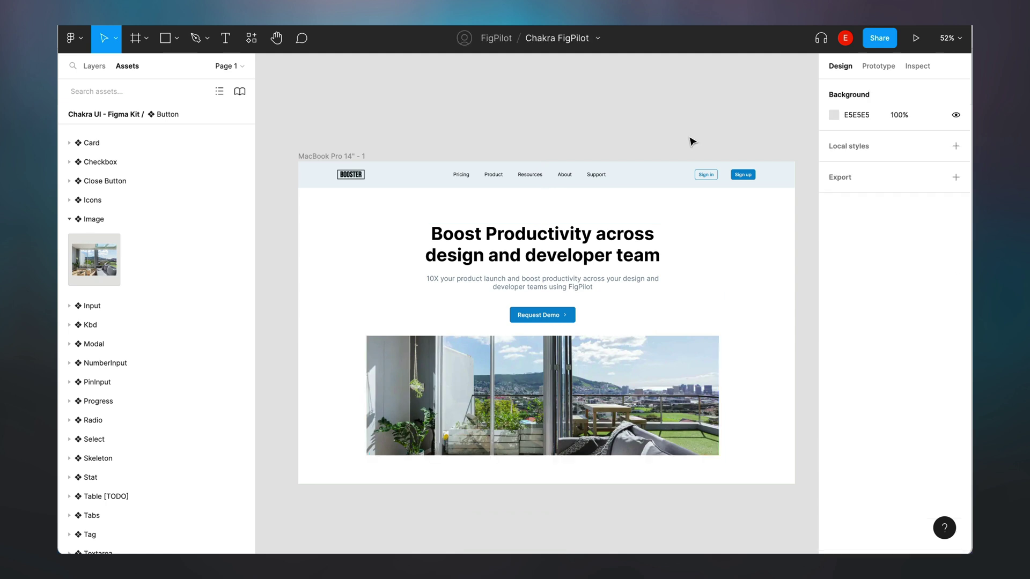
left_click(578, 242)
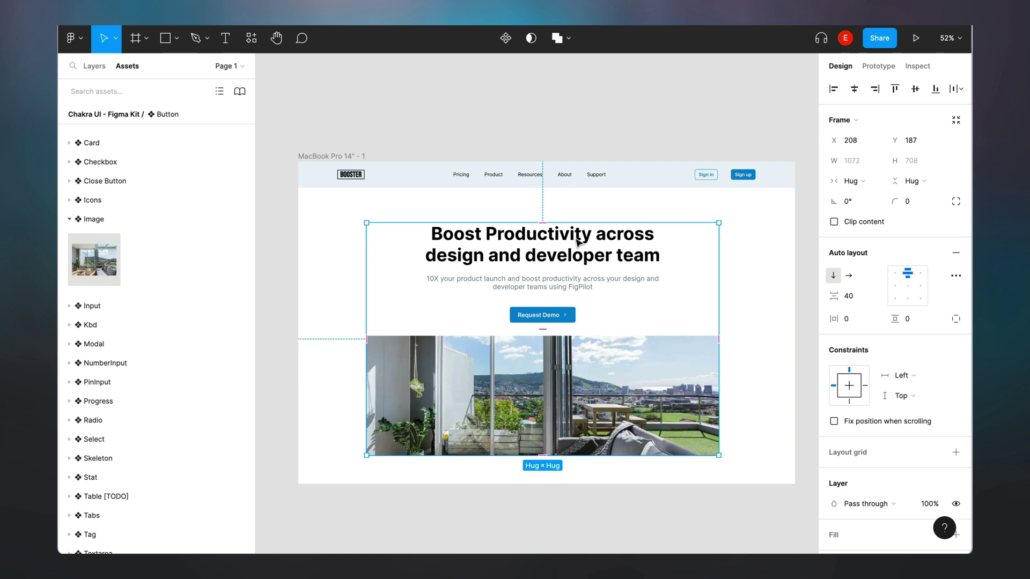
left_click(580, 192, "shift")
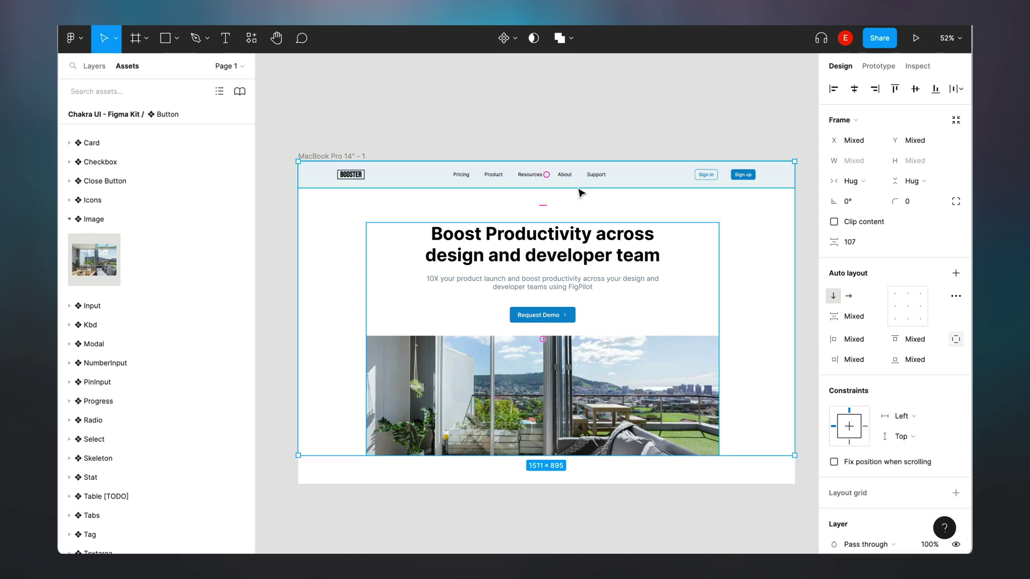
left_click(954, 273)
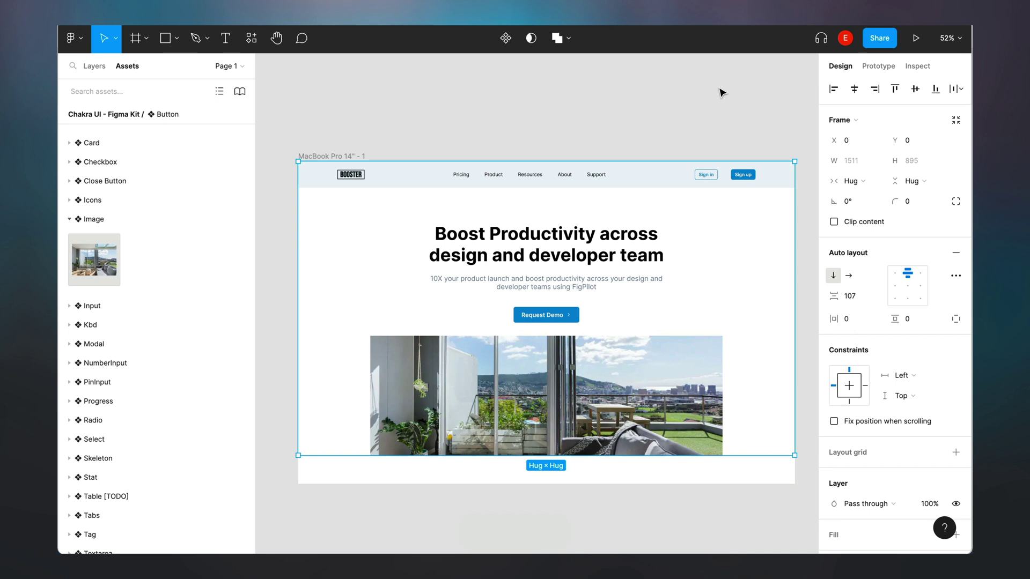
Select the MacBook Pro 14" page frame and bring up its actions list
left_click(482, 113)
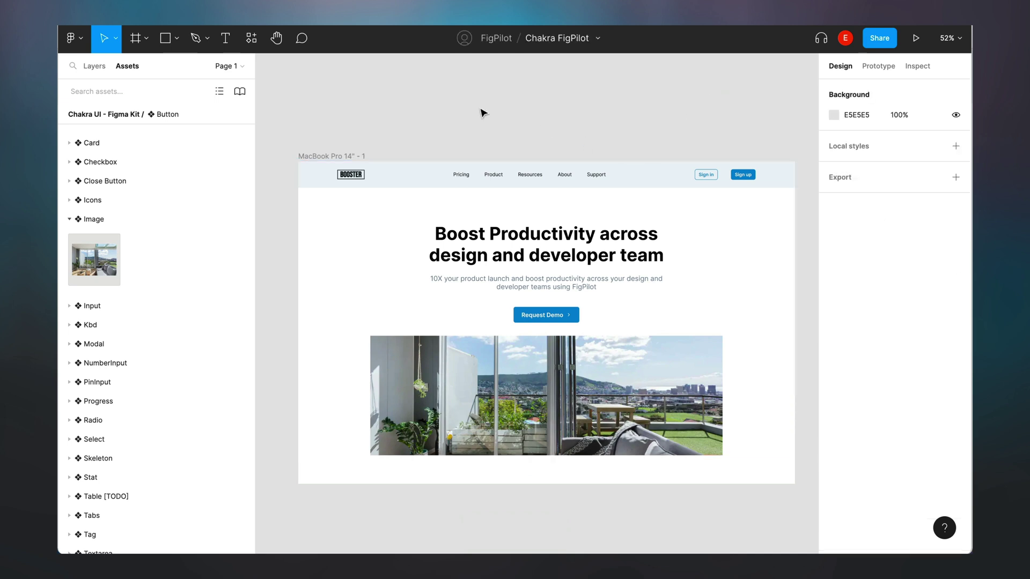
left_click(319, 157)
right_click(319, 157)
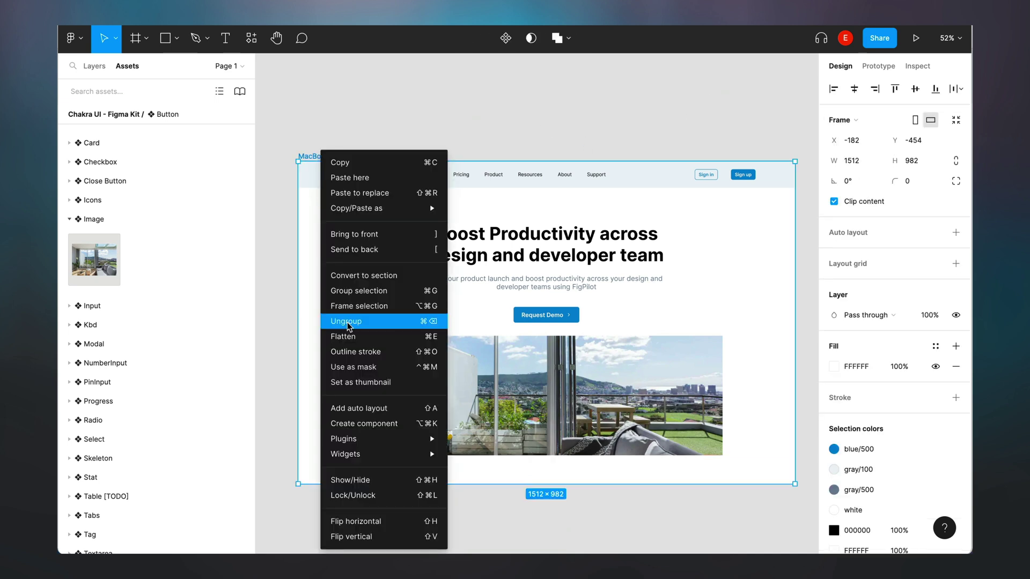
Export the page frame with the Chakra UI plugin to CodeSandbox and open the preview window
mouse_move(363, 464)
mouse_move(355, 440)
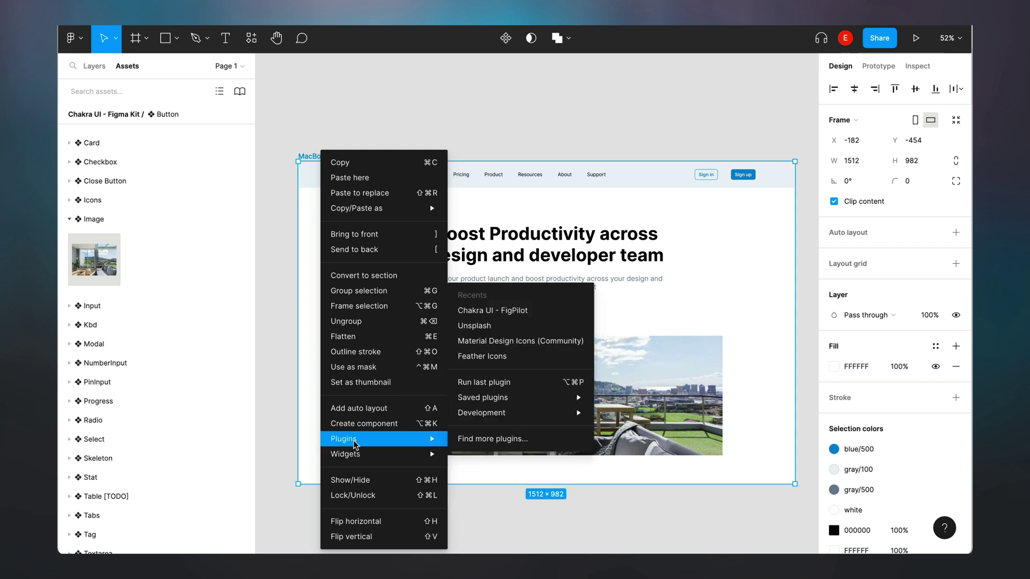
mouse_move(483, 412)
left_click(648, 414)
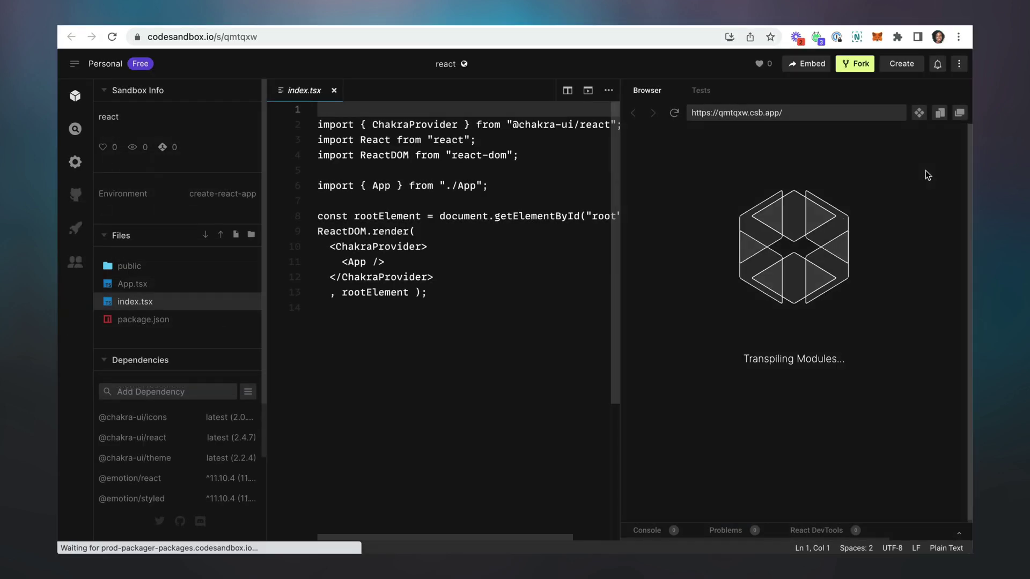
left_click(957, 120)
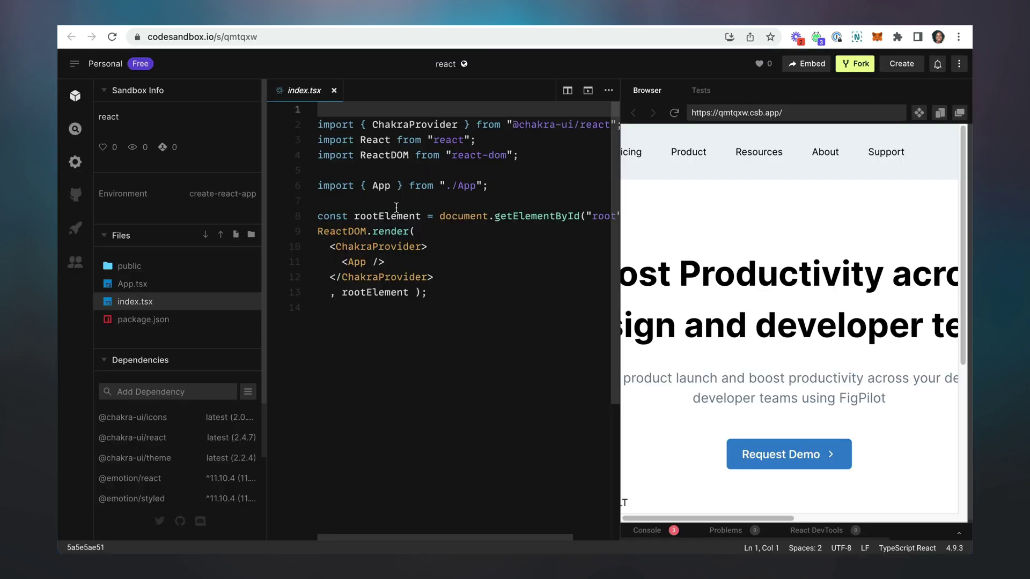
Open App.tsx and scroll down to the generated Image component
left_click(129, 284)
scroll(332, 299, "down", 15)
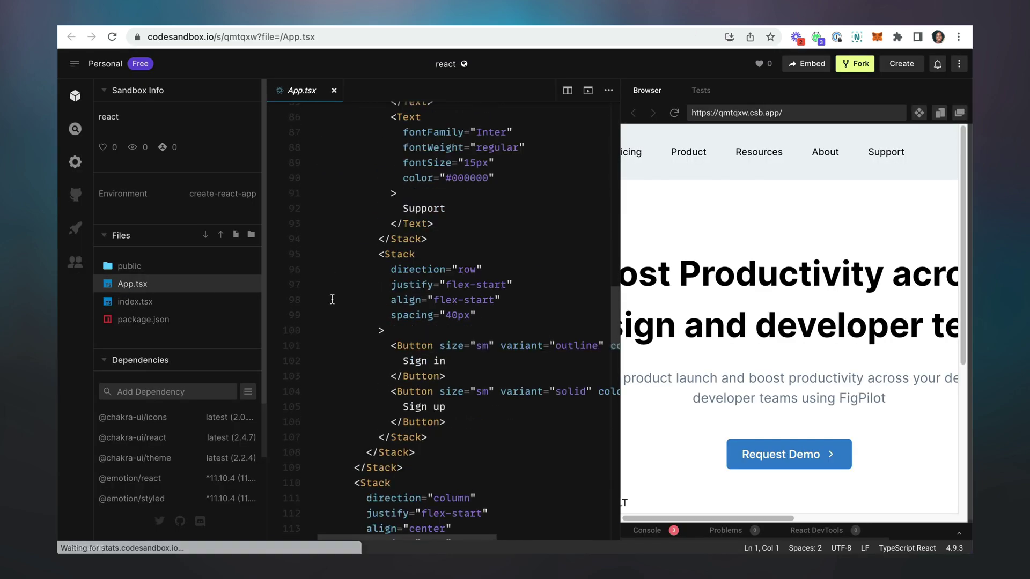
scroll(332, 299, "down", 20)
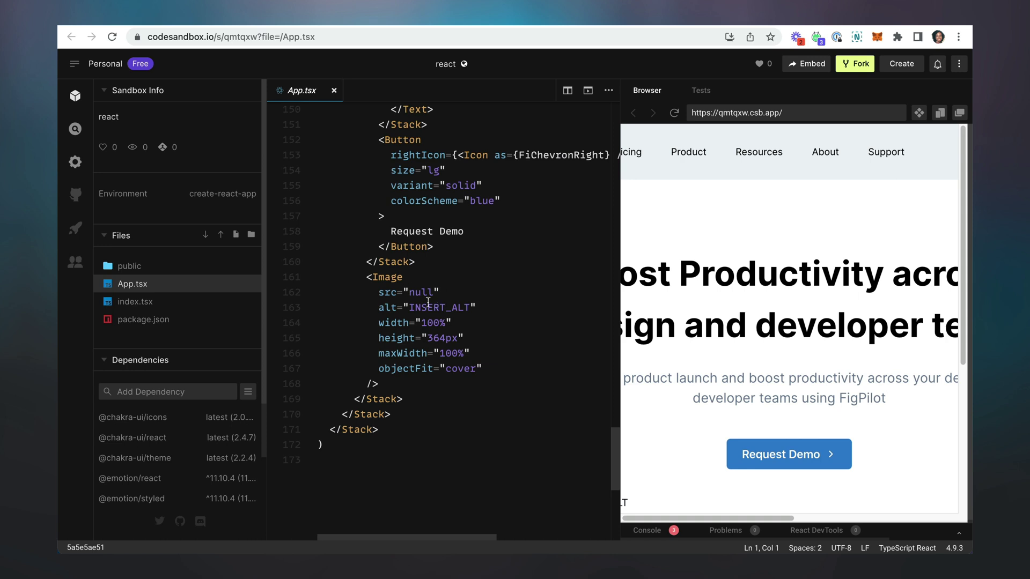
scroll(409, 294, "down", 3)
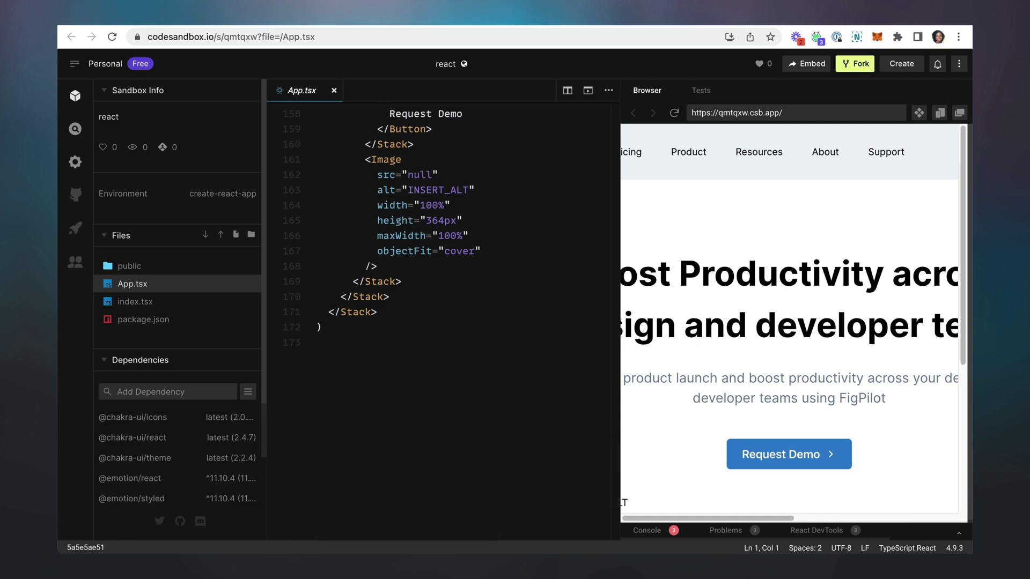
Replace the Image's null src with the Unsplash URL, save, and set alt to 'Collaboration'
left_click_drag(432, 177, 407, 177)
key("super+v")
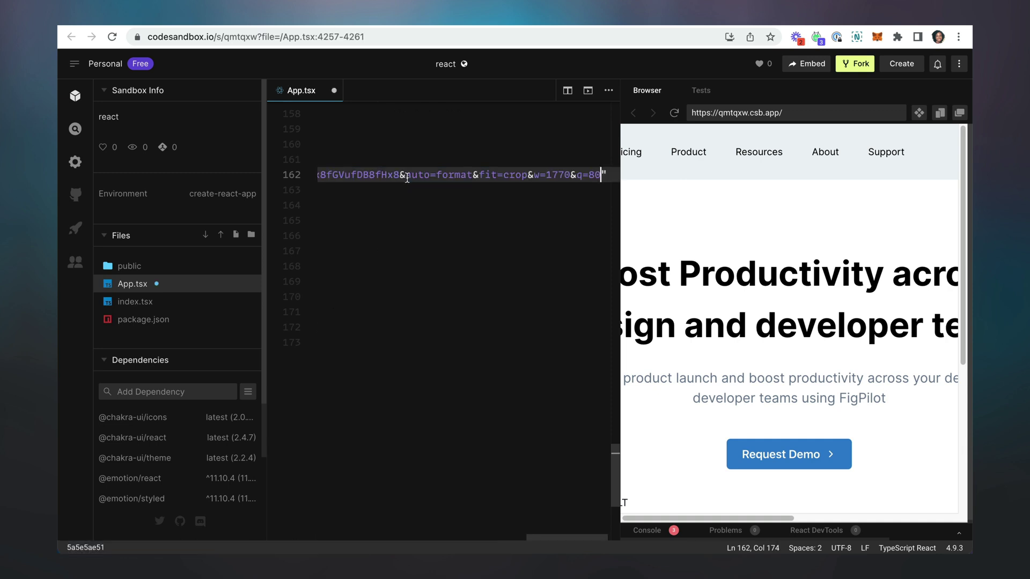
key("super+s")
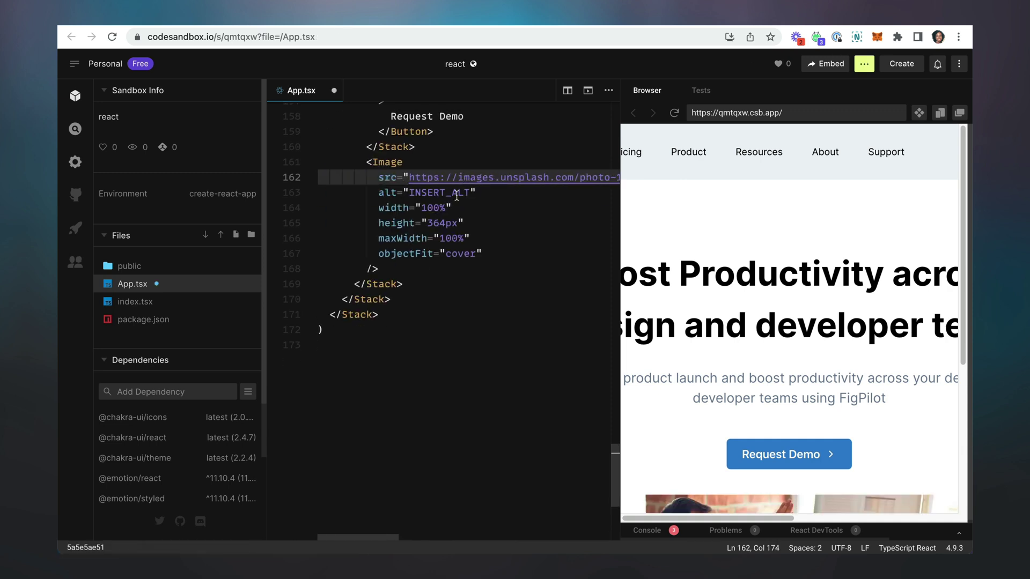
left_click_drag(470, 192, 408, 193)
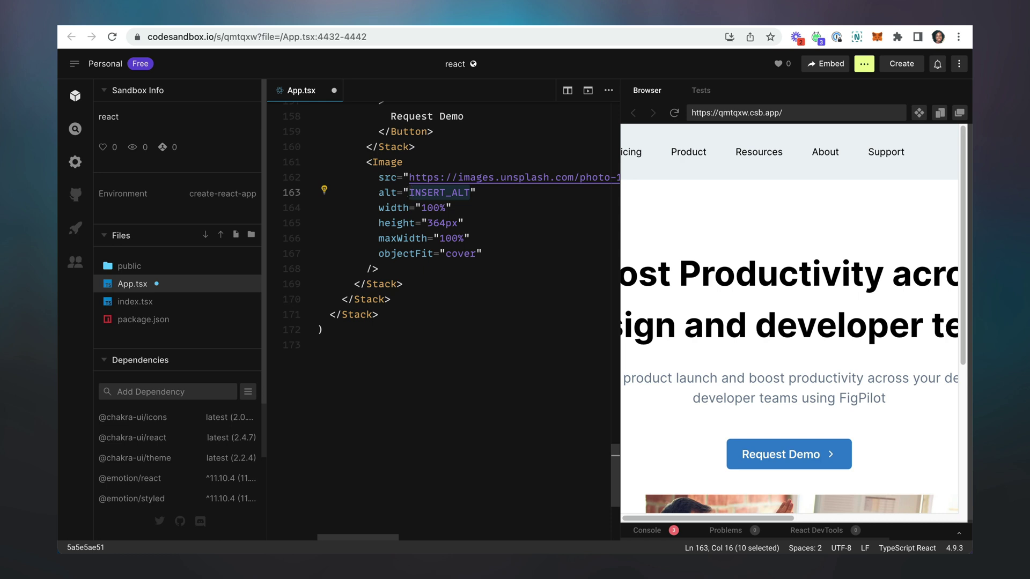
type("Collab")
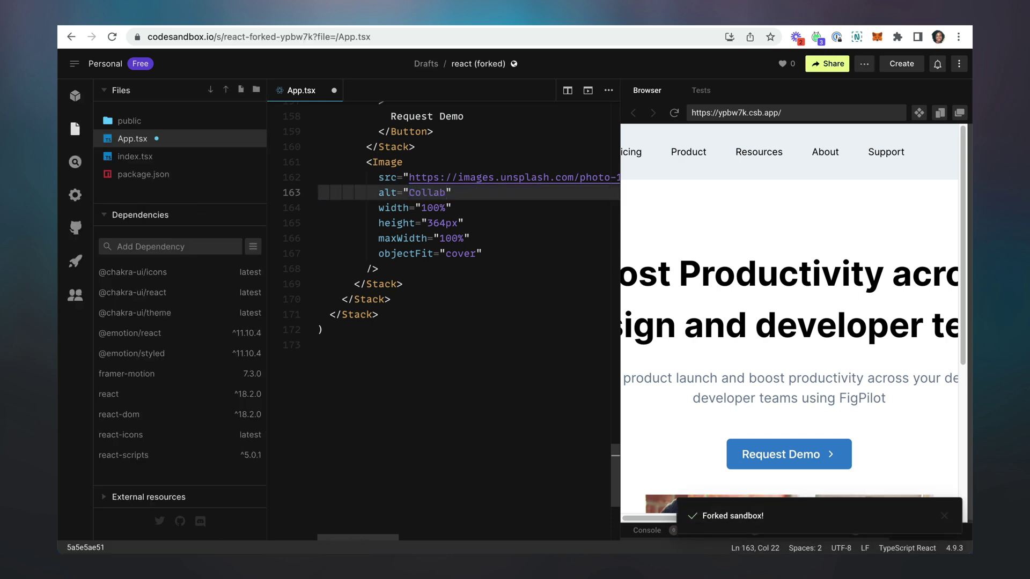
type("oration")
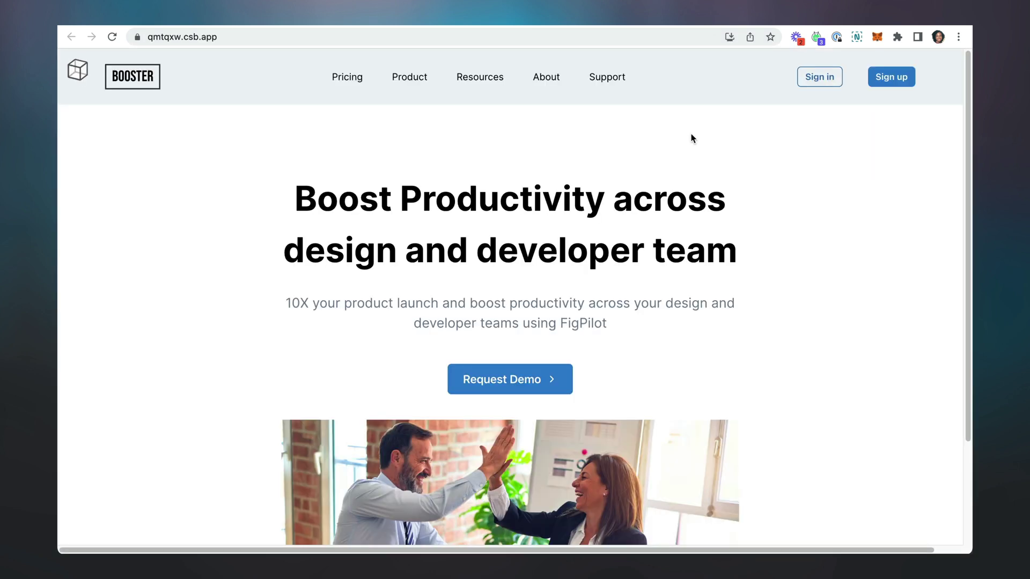
scroll(691, 138, "down", 2)
scroll(691, 138, "down", 1)
scroll(691, 137, "up", 3)
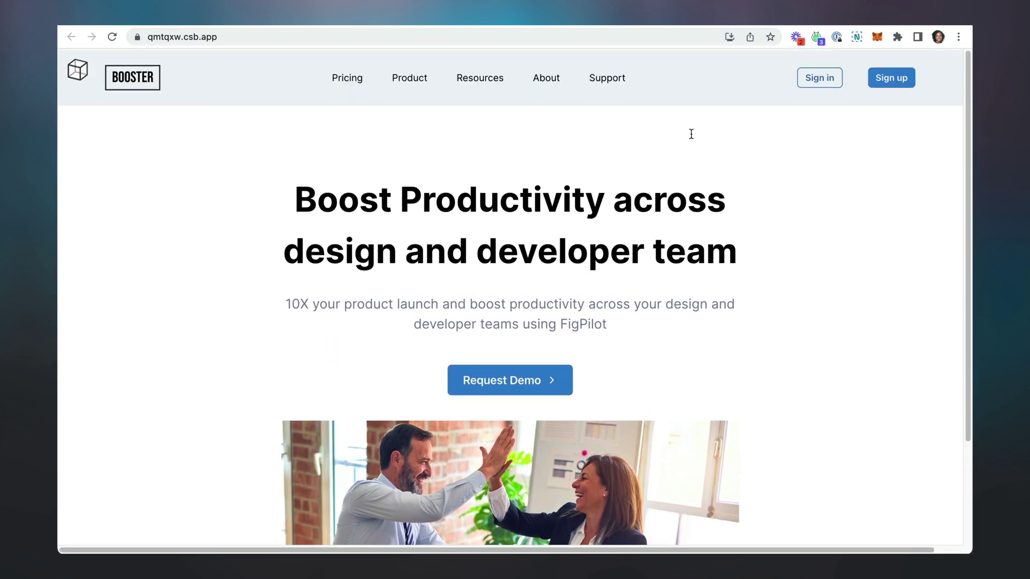
scroll(691, 134, "down", 2)
scroll(690, 131, "up", 2)
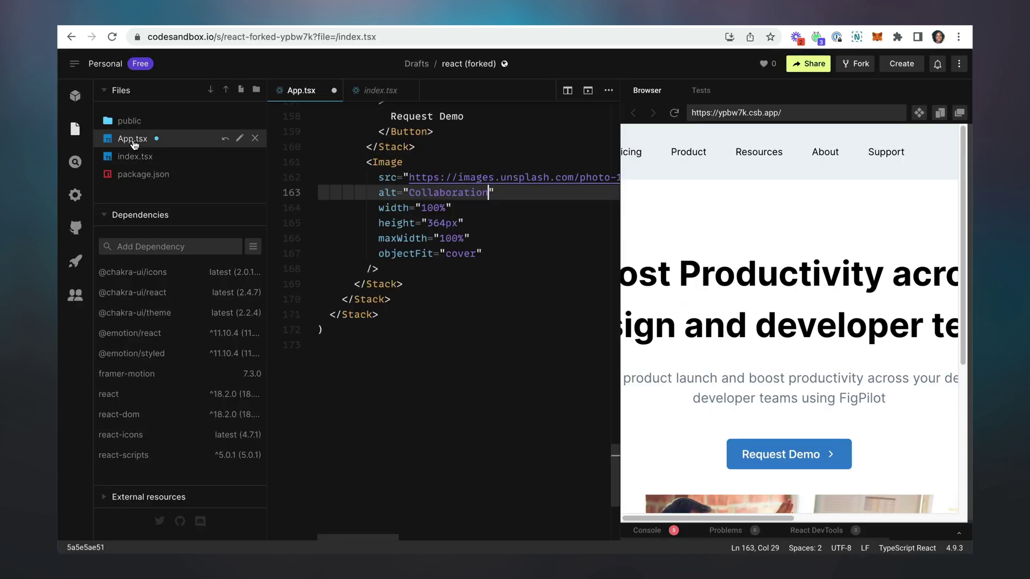
left_click(134, 144)
scroll(481, 184, "up", 15)
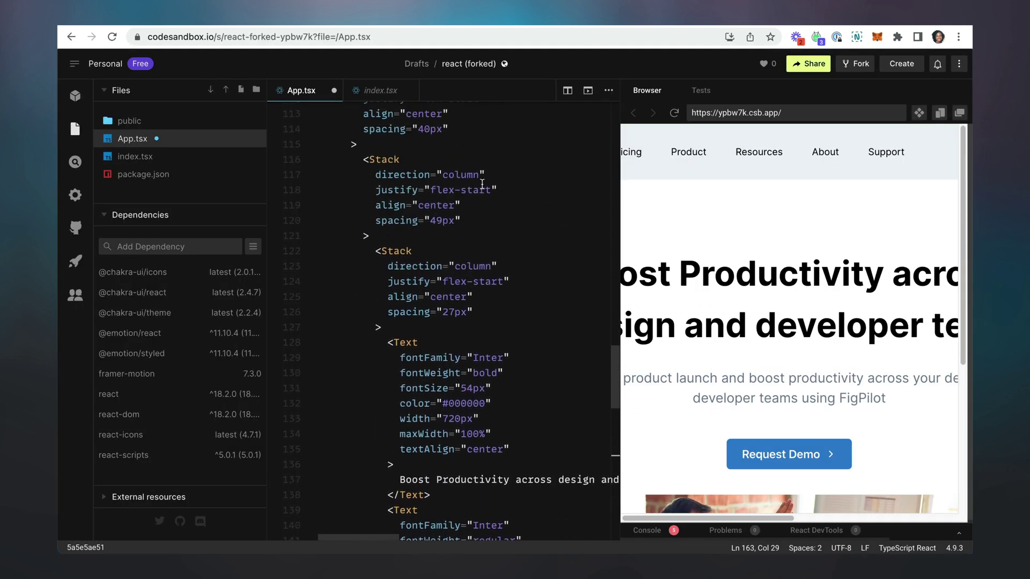
scroll(482, 184, "up", 11)
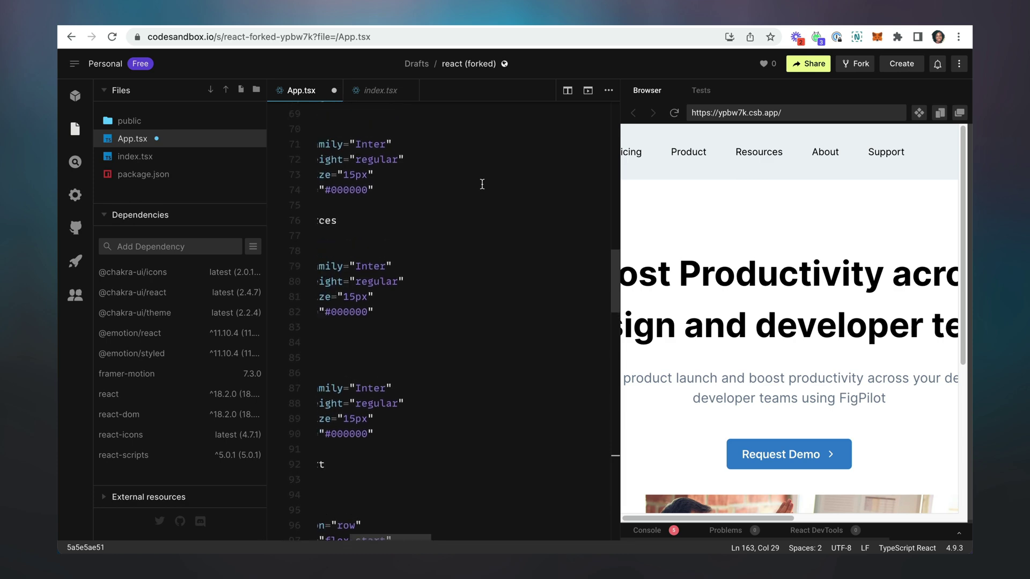
scroll(482, 184, "up", 16)
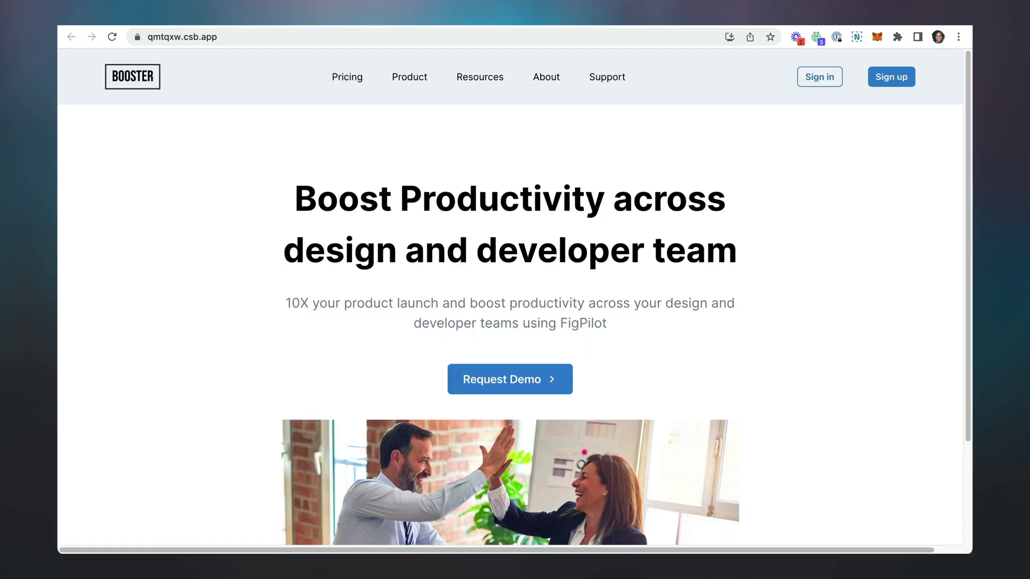
scroll(713, 151, "down", 3)
scroll(712, 151, "up", 3)
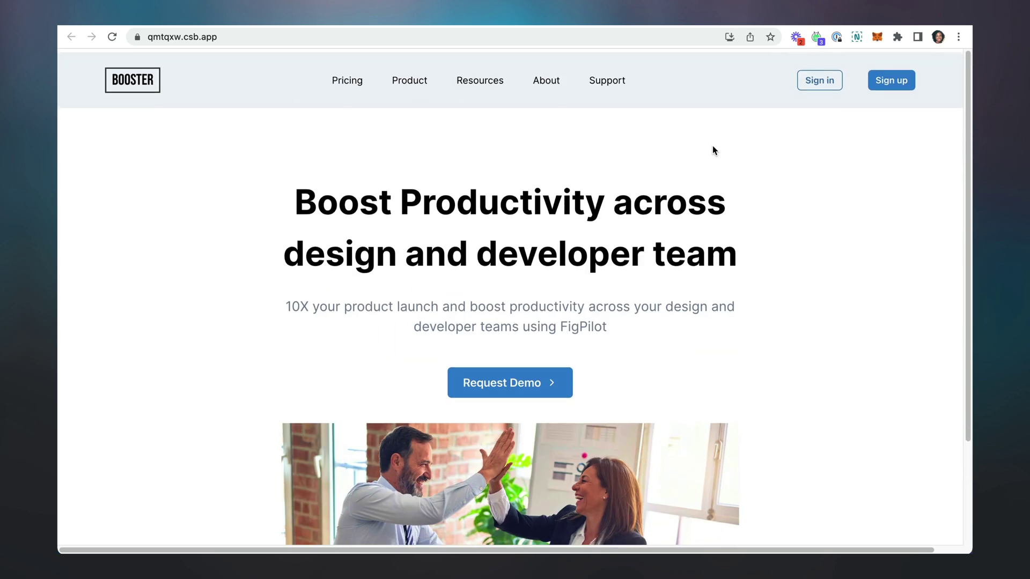